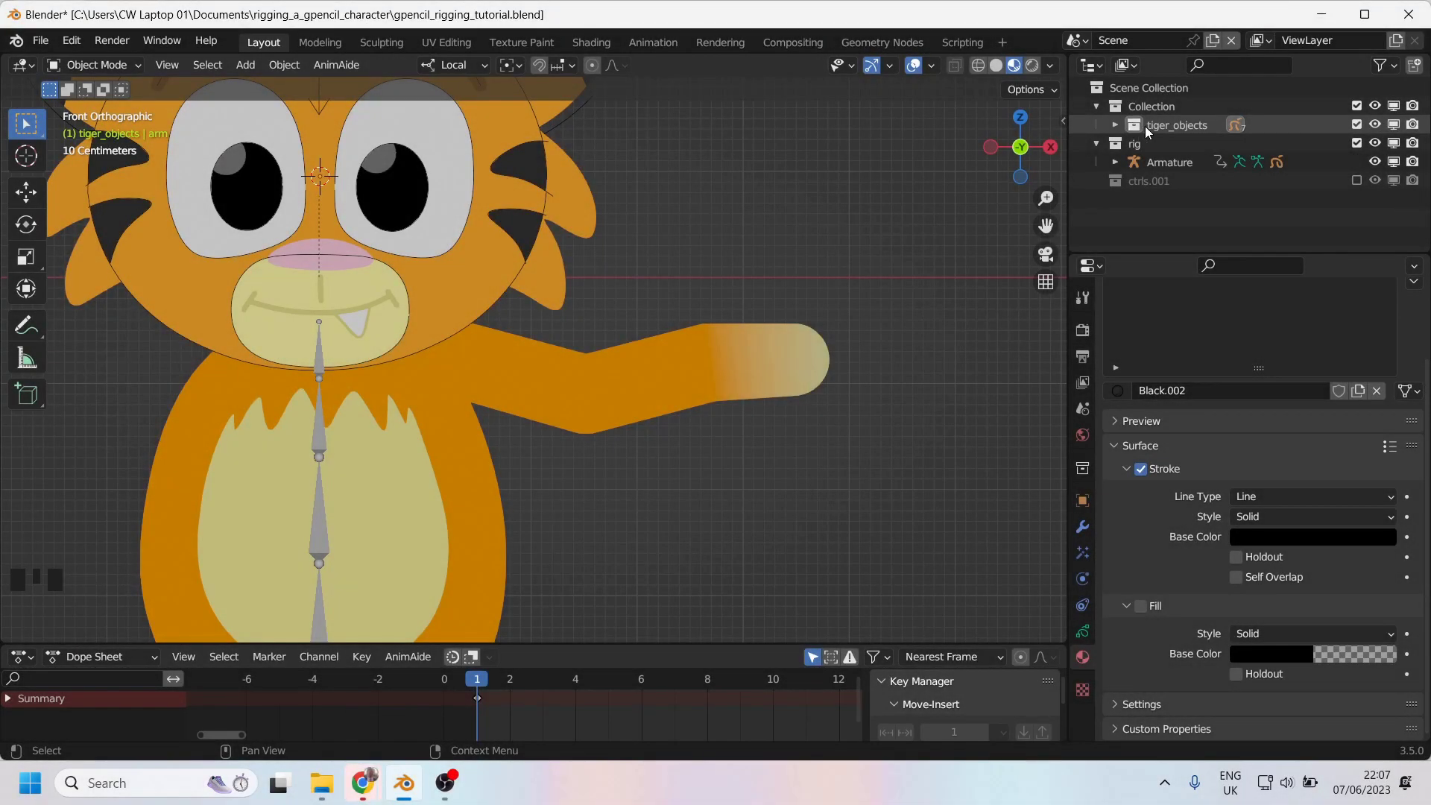
Activate the rig collection in the Outliner and frame the tiger's head in the viewport.
click(1136, 145)
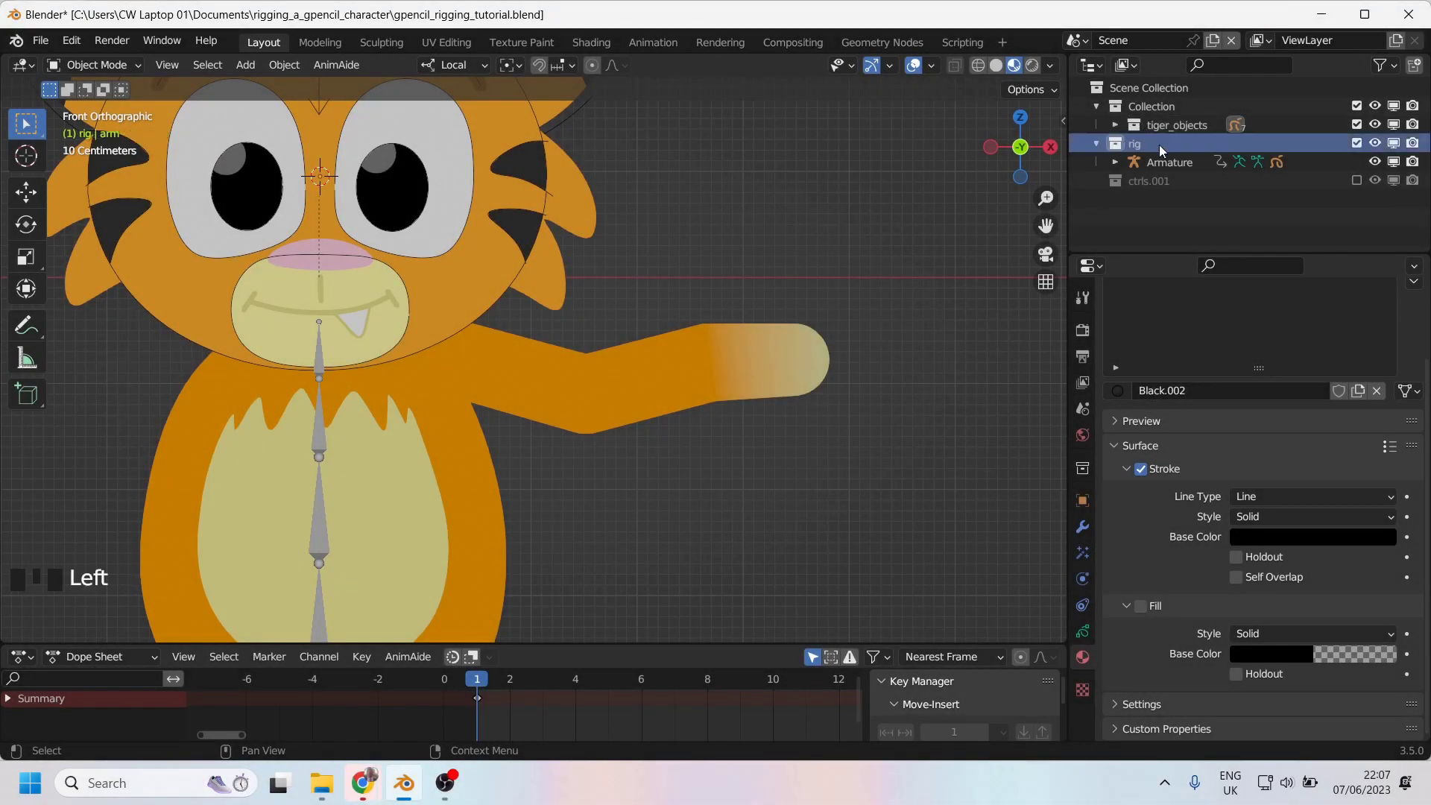
click(1116, 164)
shift+middle_drag(485, 283, 574, 346)
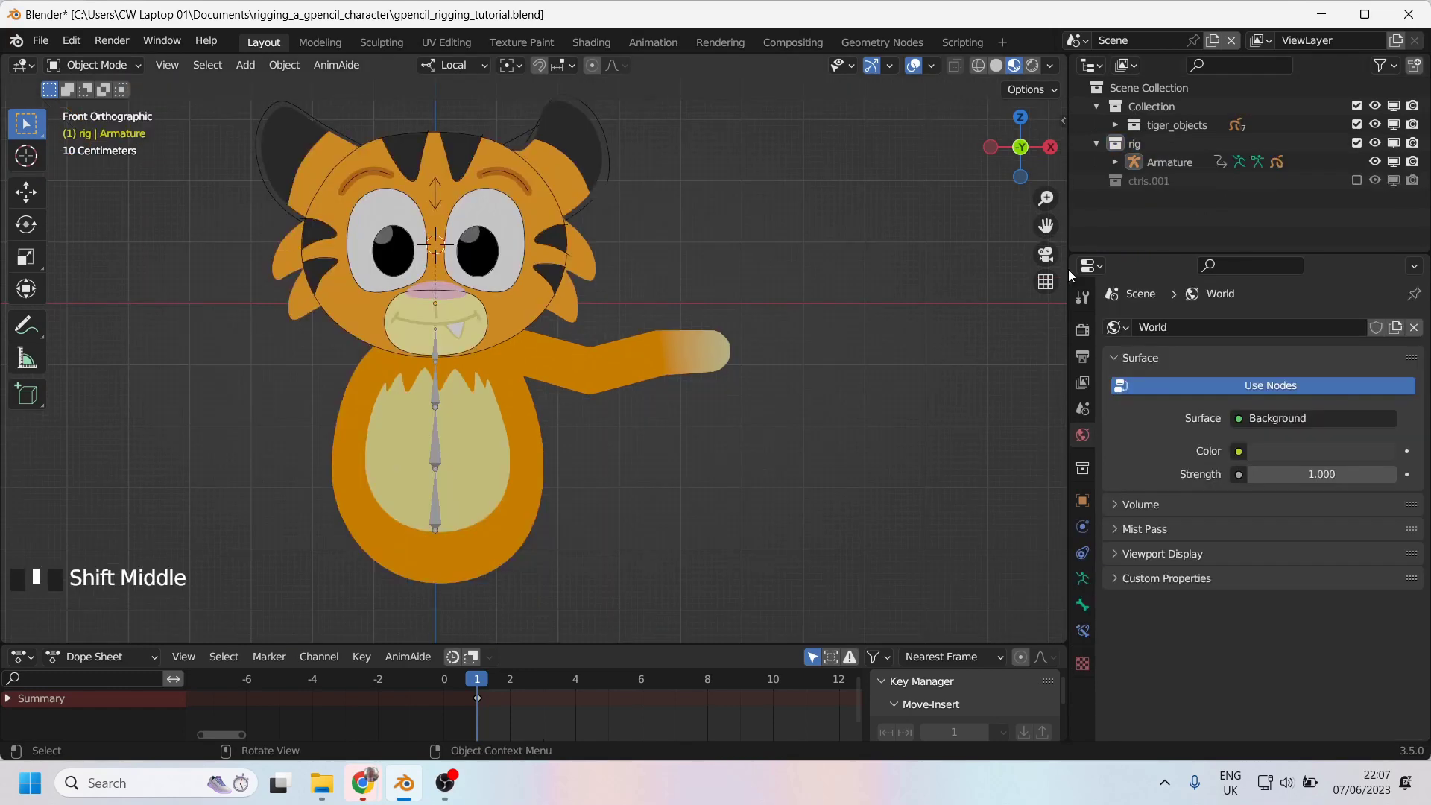
click(1159, 142)
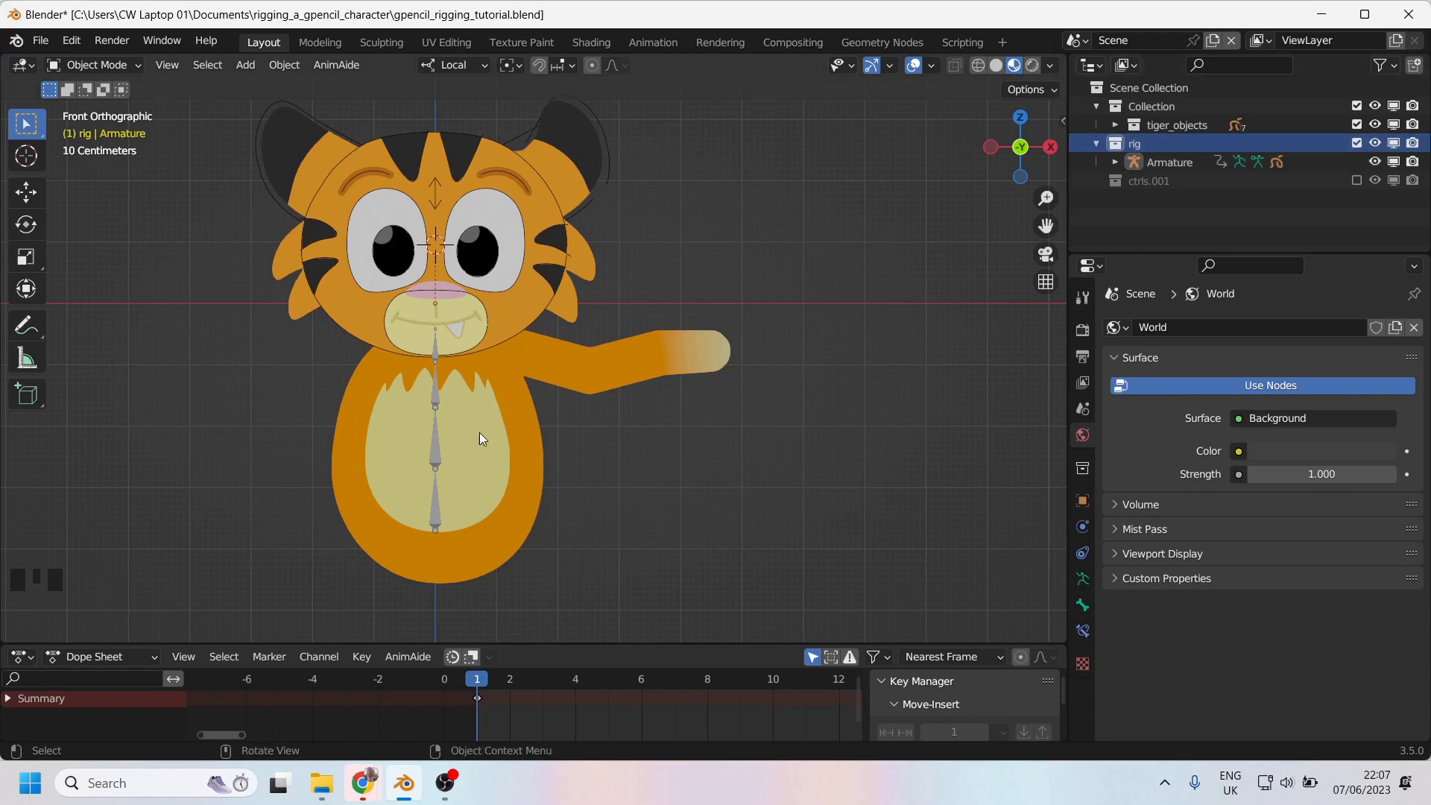
scroll(480, 432, up, 2)
shift+middle_drag(480, 432, 654, 415)
Add a single-bone armature to the scene.
key(shift+a)
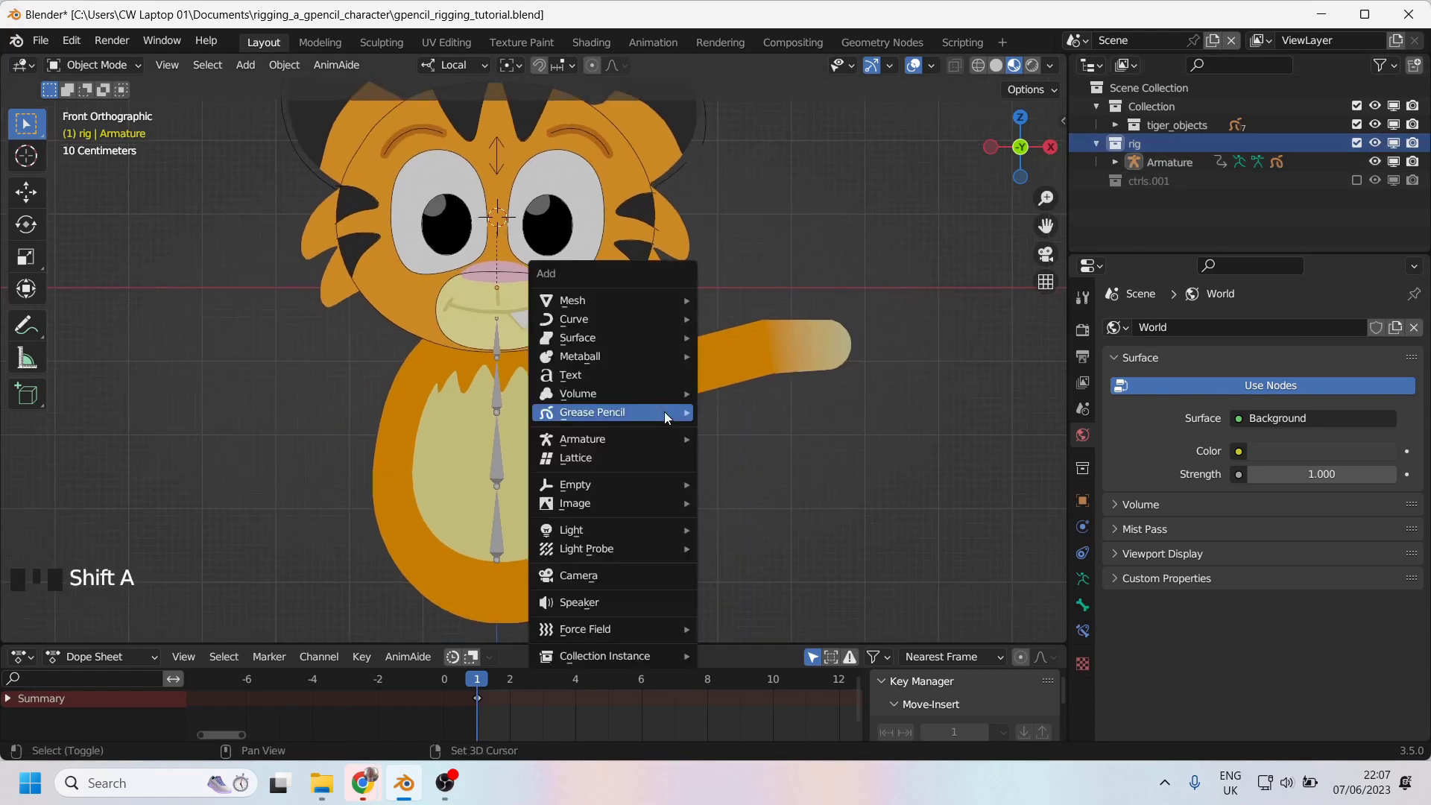
mouse_move(664, 412)
mouse_move(632, 440)
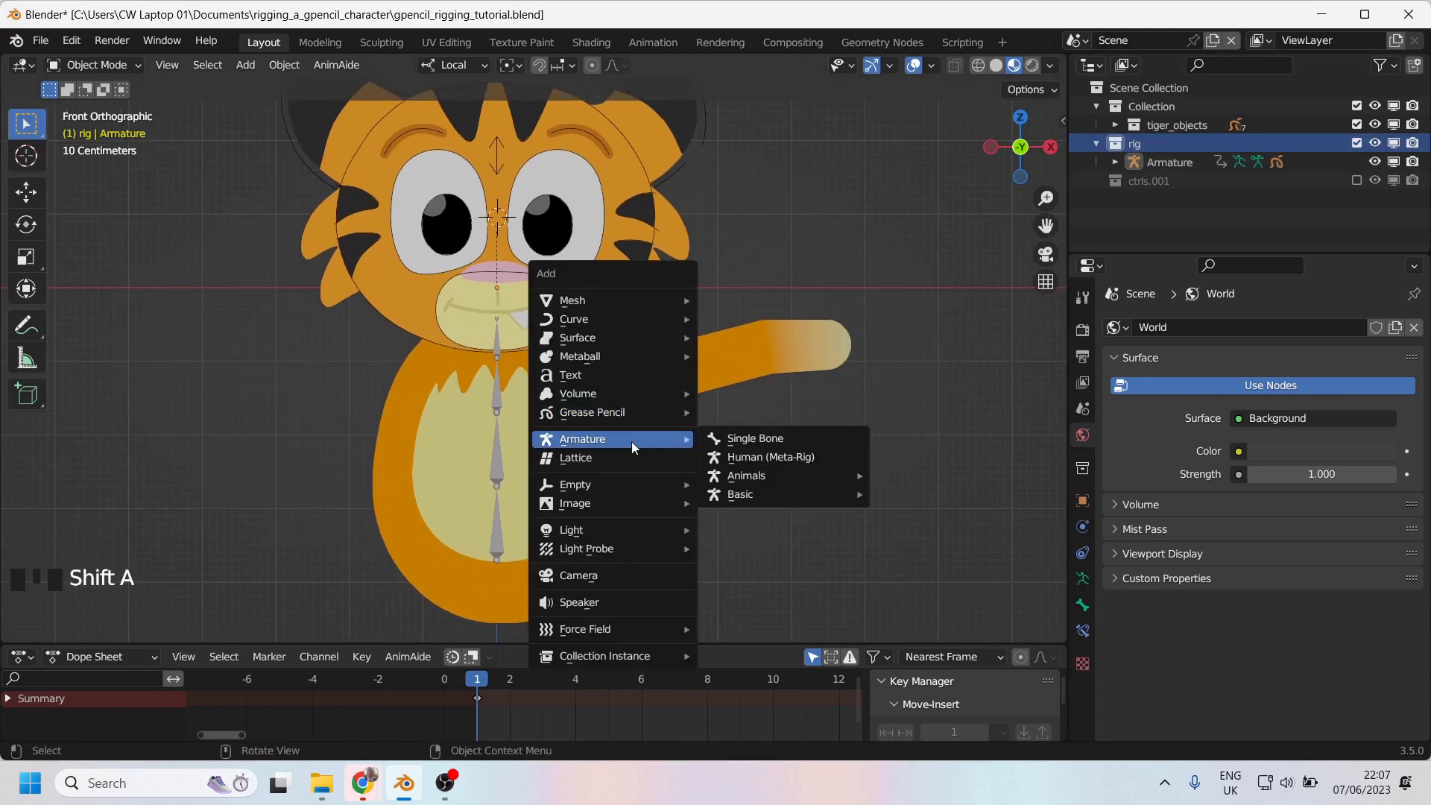
click(766, 440)
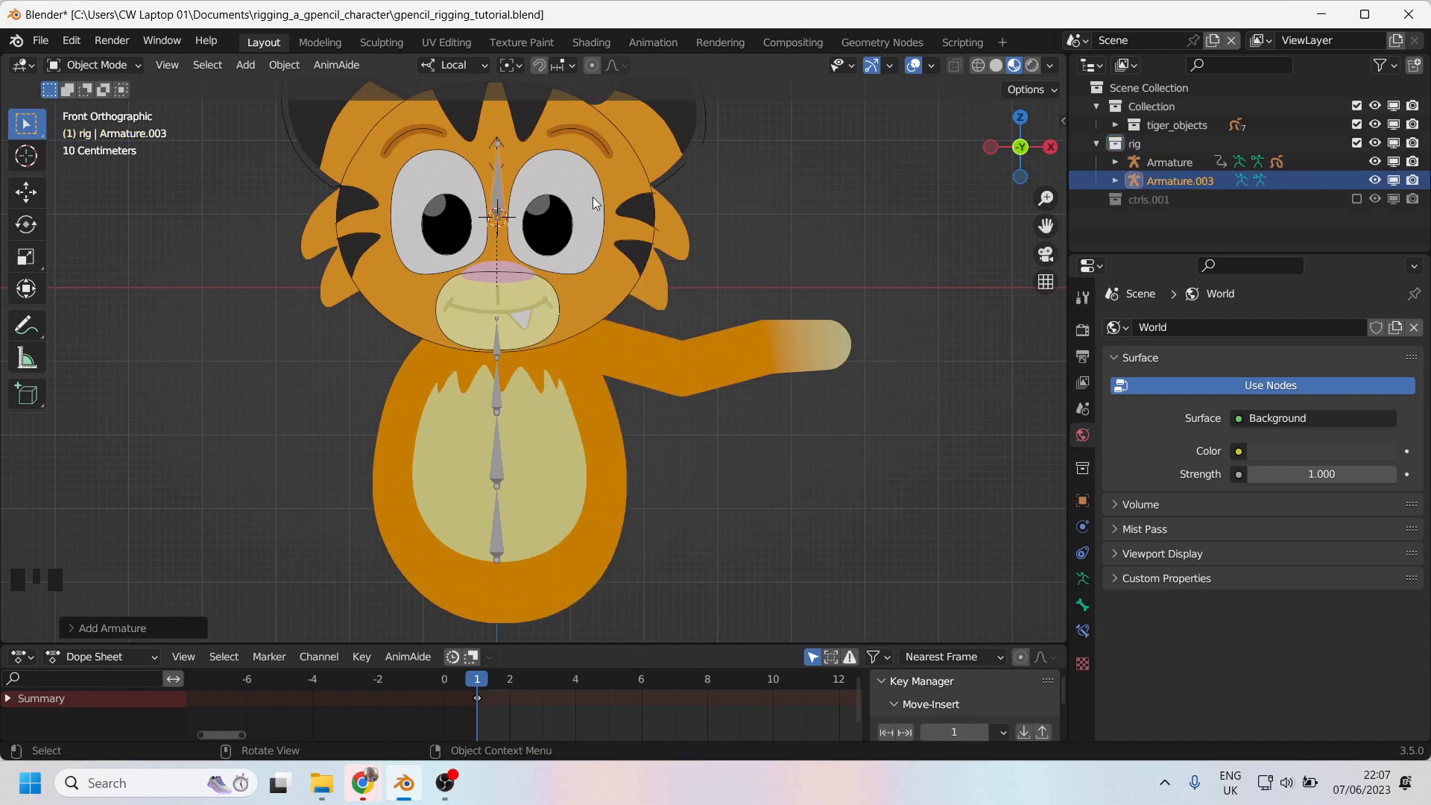
Rename the new Armature.003 object to 'arm' and show its Item transform values.
click(1177, 182)
double_click(1176, 181)
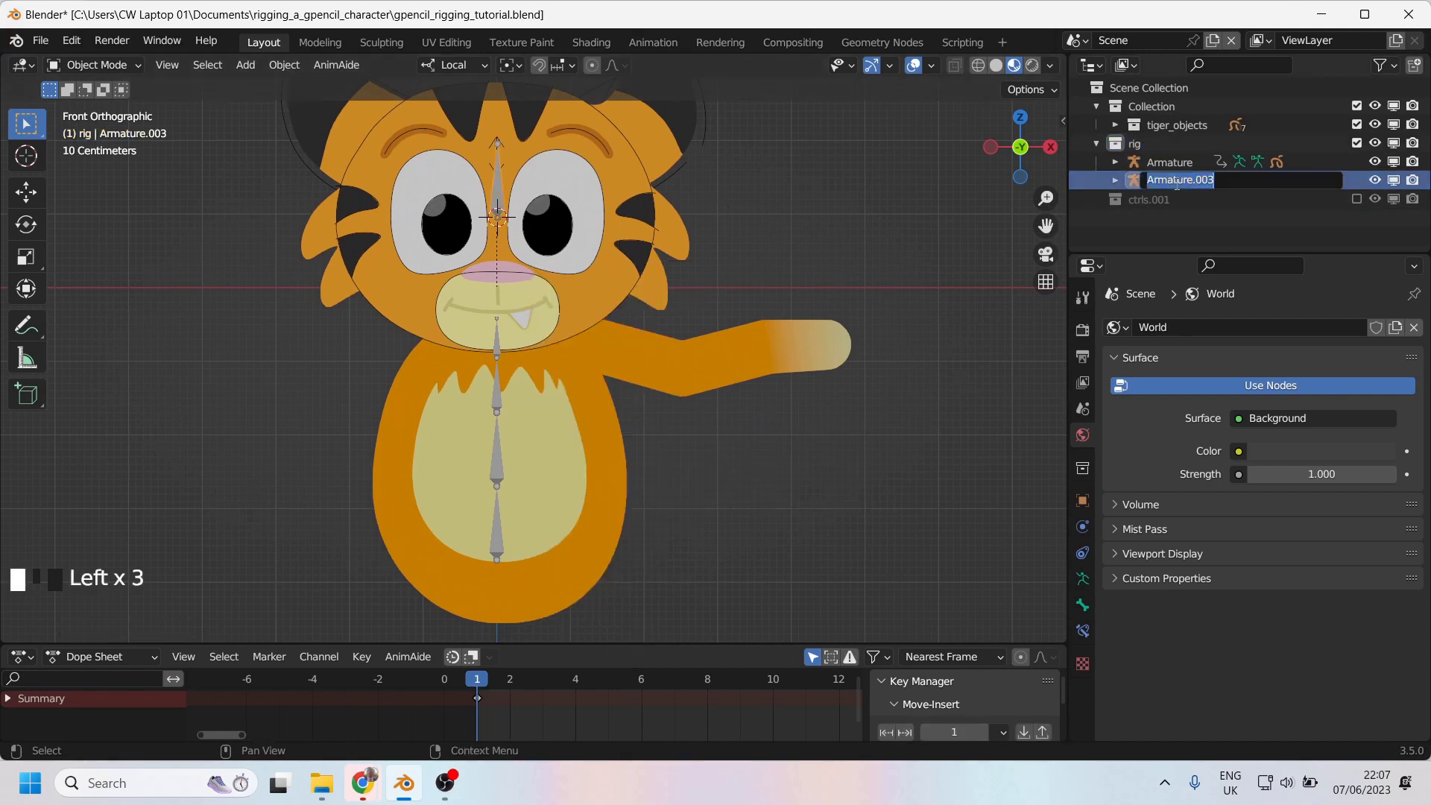
text(arm)
key(Return)
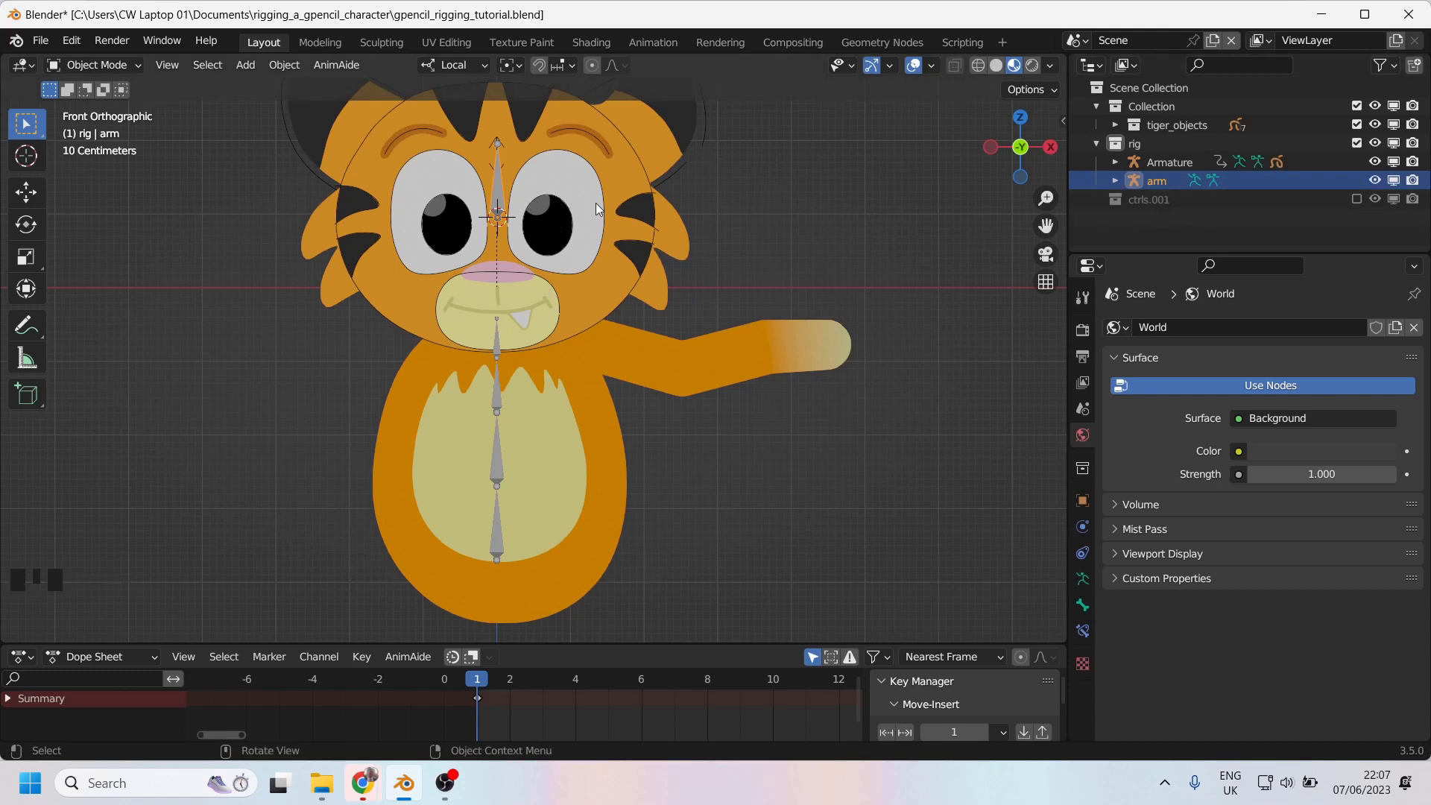
key(n)
click(1056, 124)
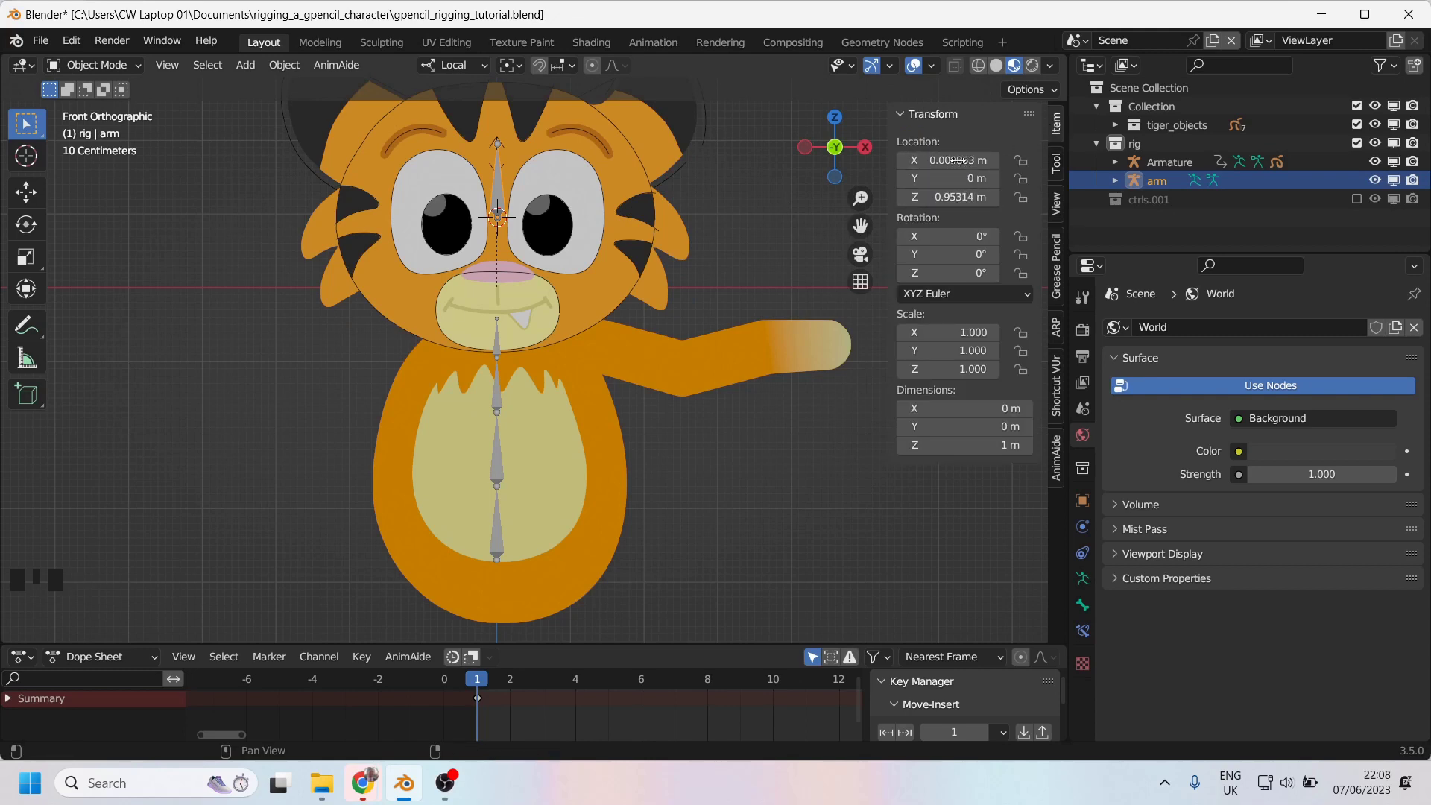
Clear the arm's location and move its bone beside the tiger's cheek in Edit Mode.
key(alt+g)
key(alt+g)
key(alt+g)
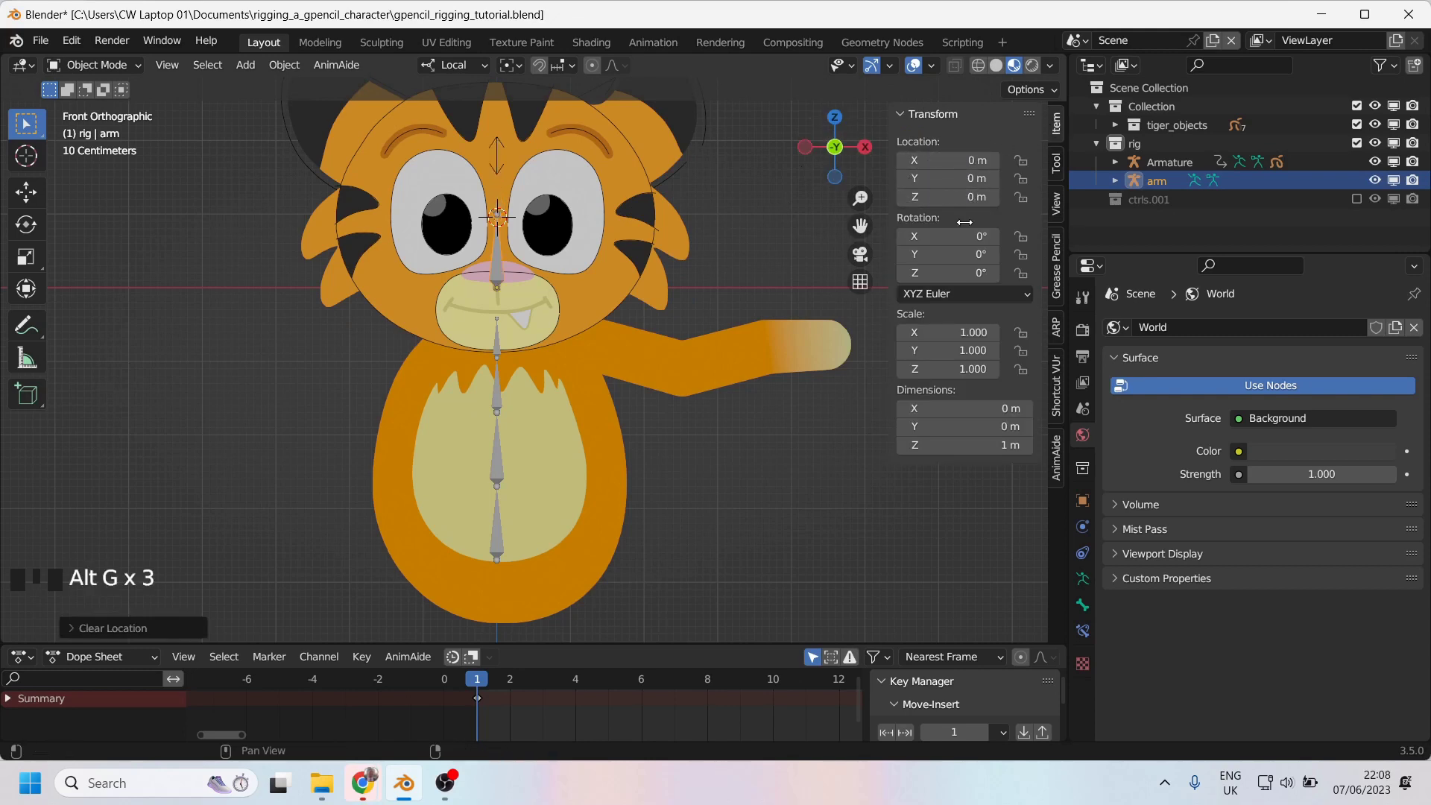
key(Tab)
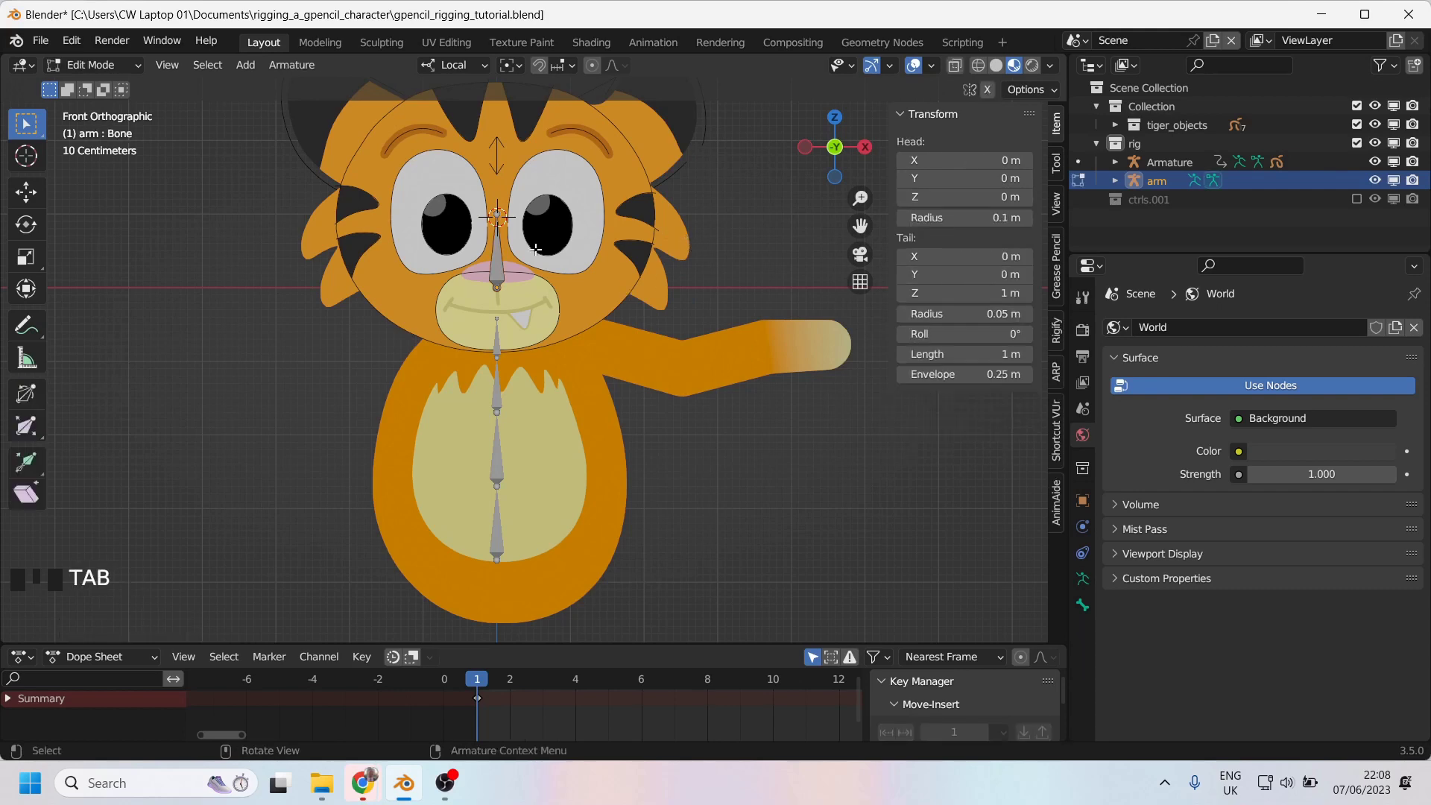
key(g)
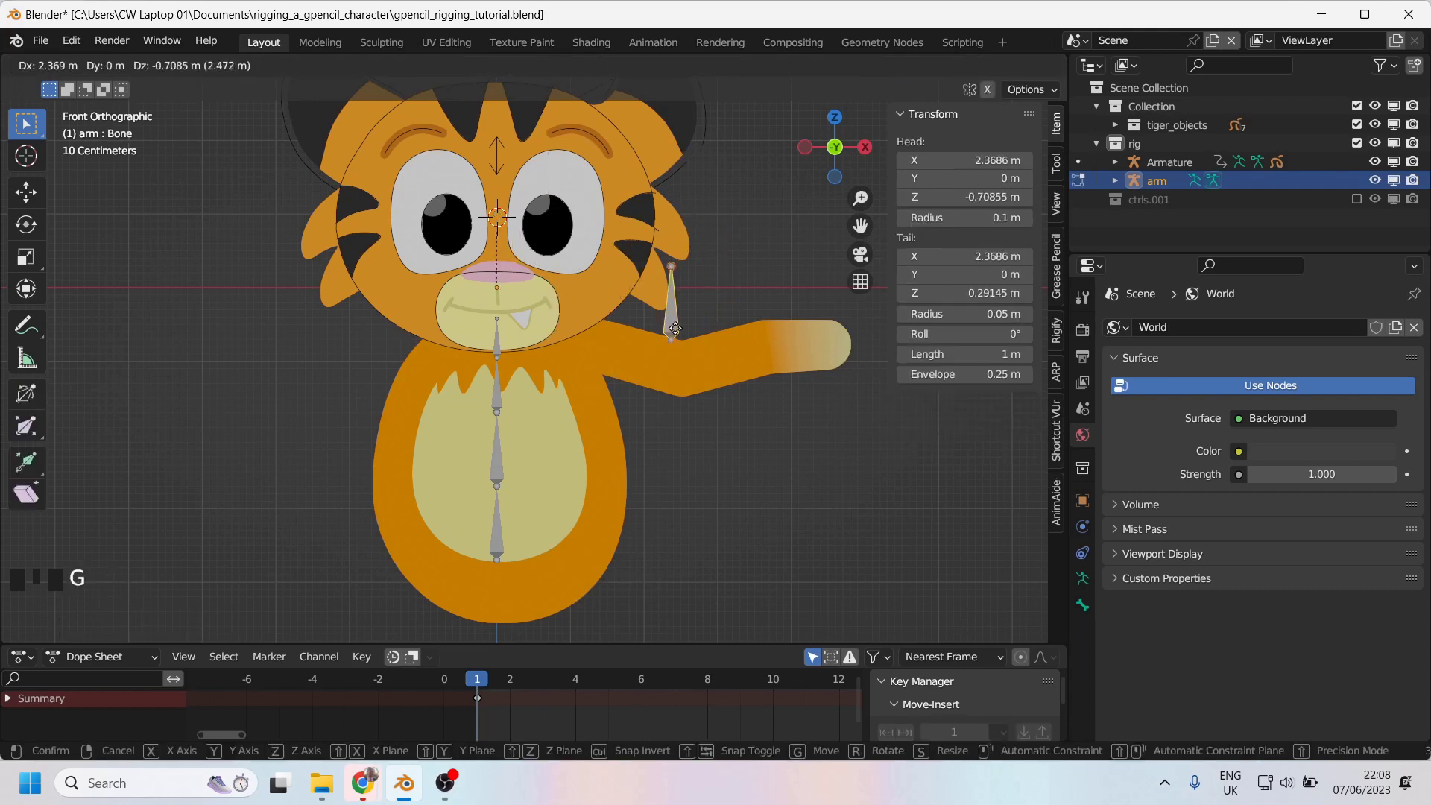
click(628, 300)
scroll(633, 275, up, 3)
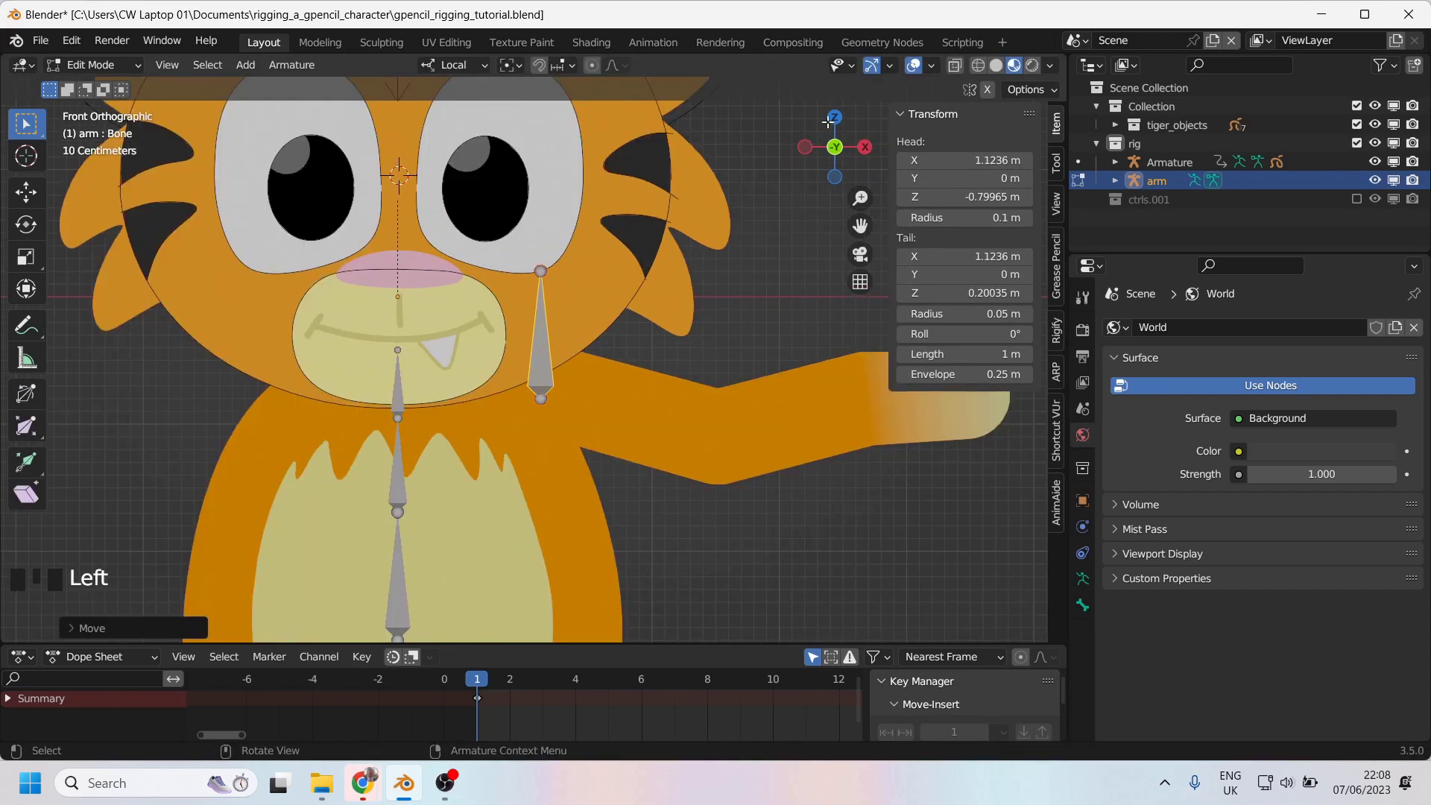
Turn on wireframe lines over the drawing in the viewport overlays.
click(931, 65)
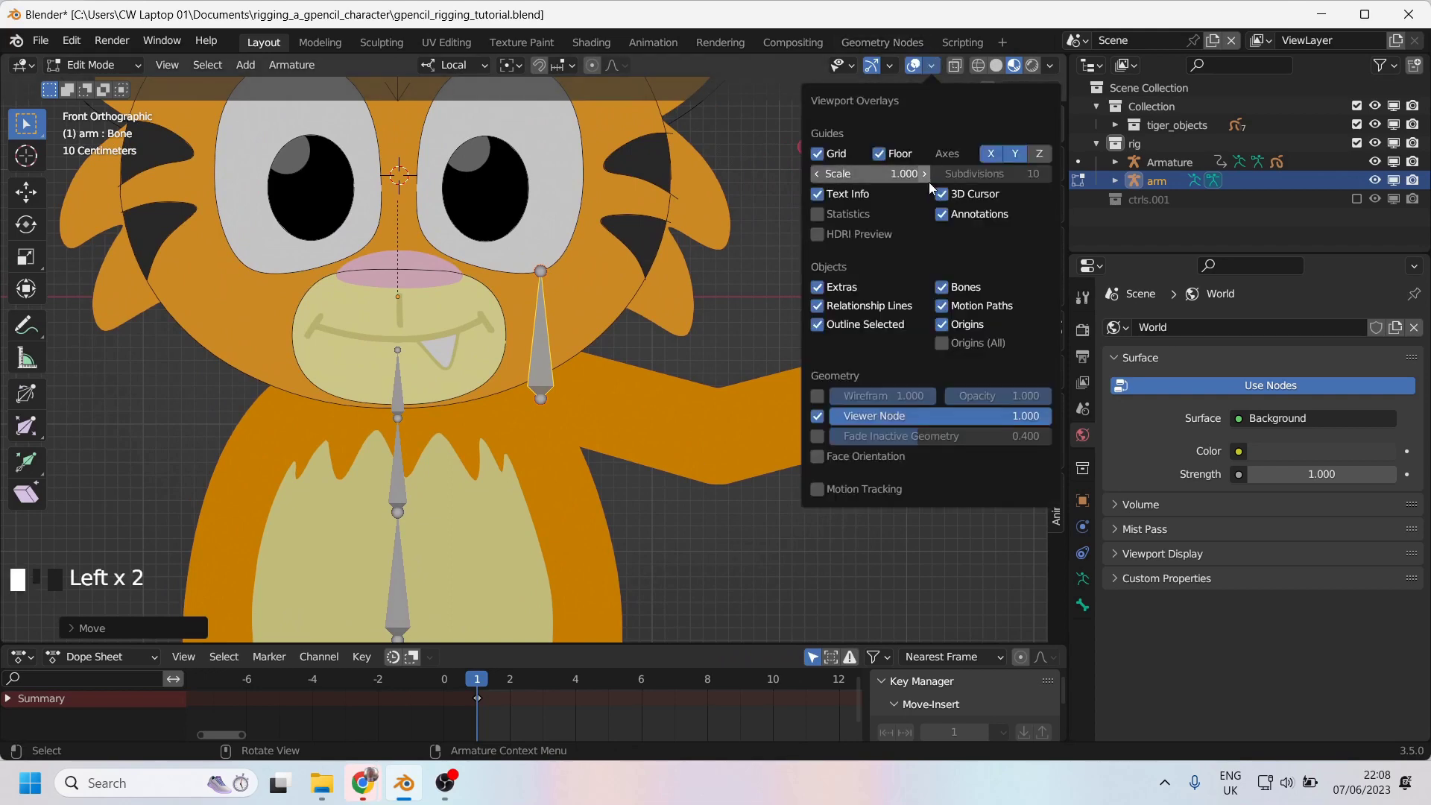
click(818, 398)
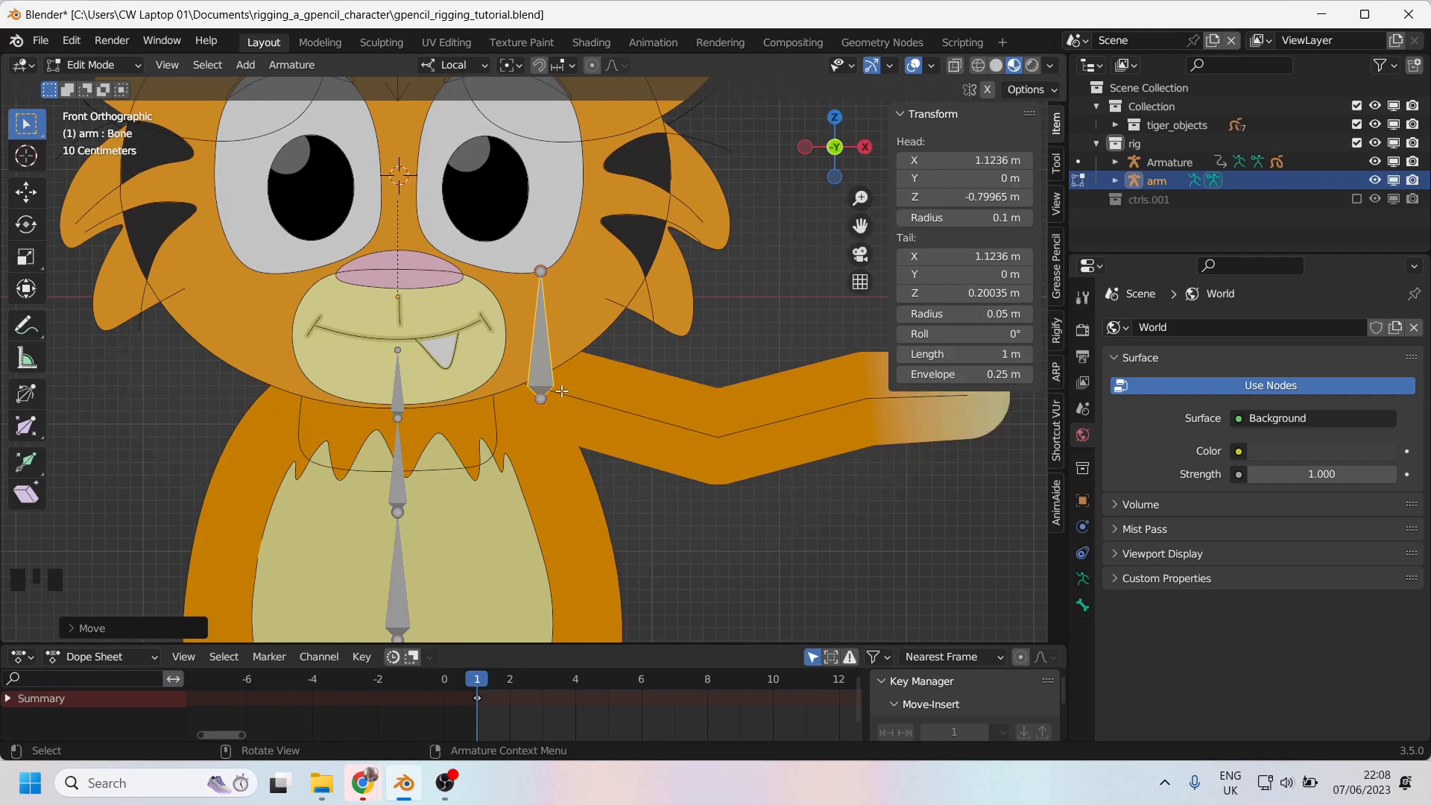
scroll(559, 393, down, 4)
scroll(544, 403, up, 4)
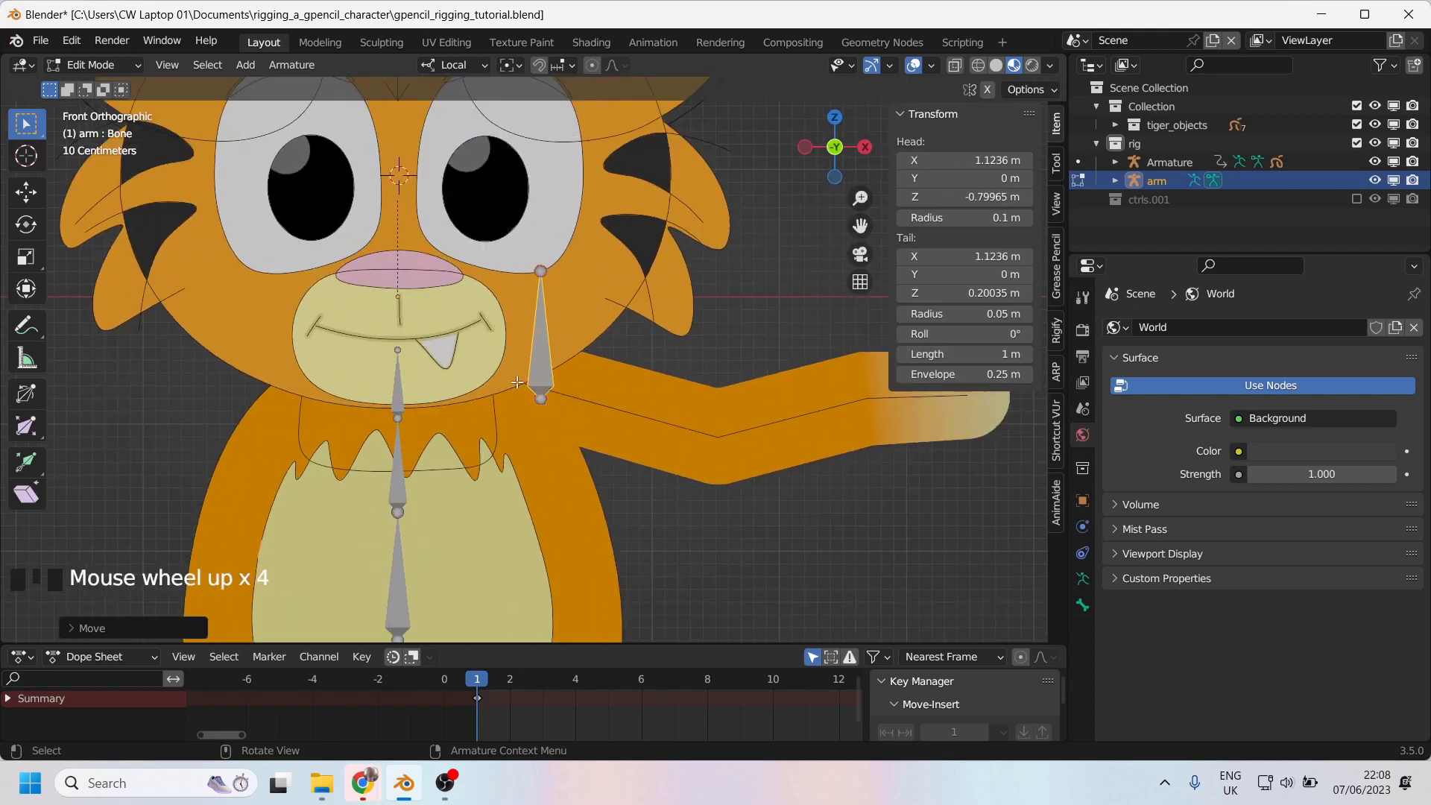
scroll(541, 440, down, 3)
scroll(539, 438, up, 5)
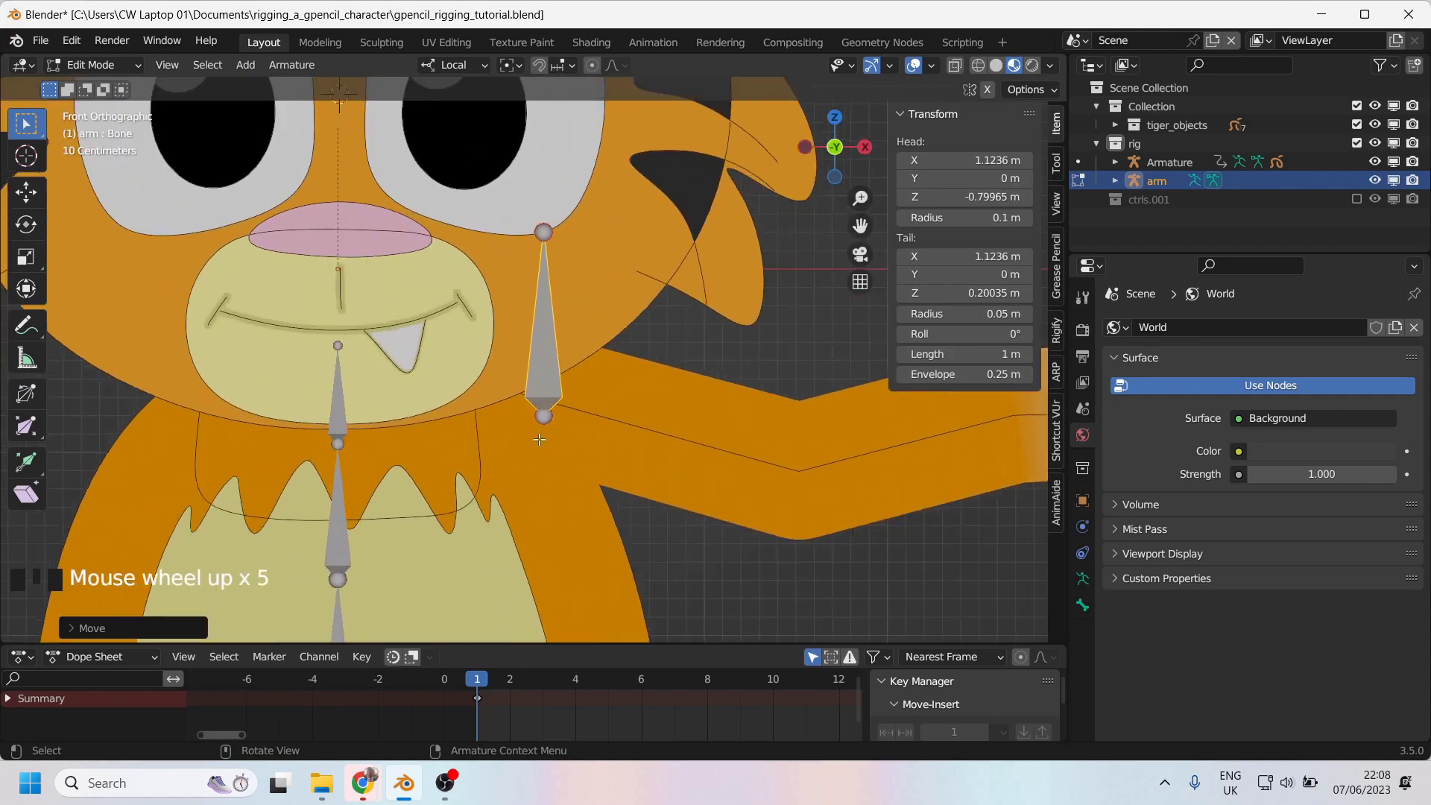
Move the bone's lower end to where the arm joins the body.
click(547, 421)
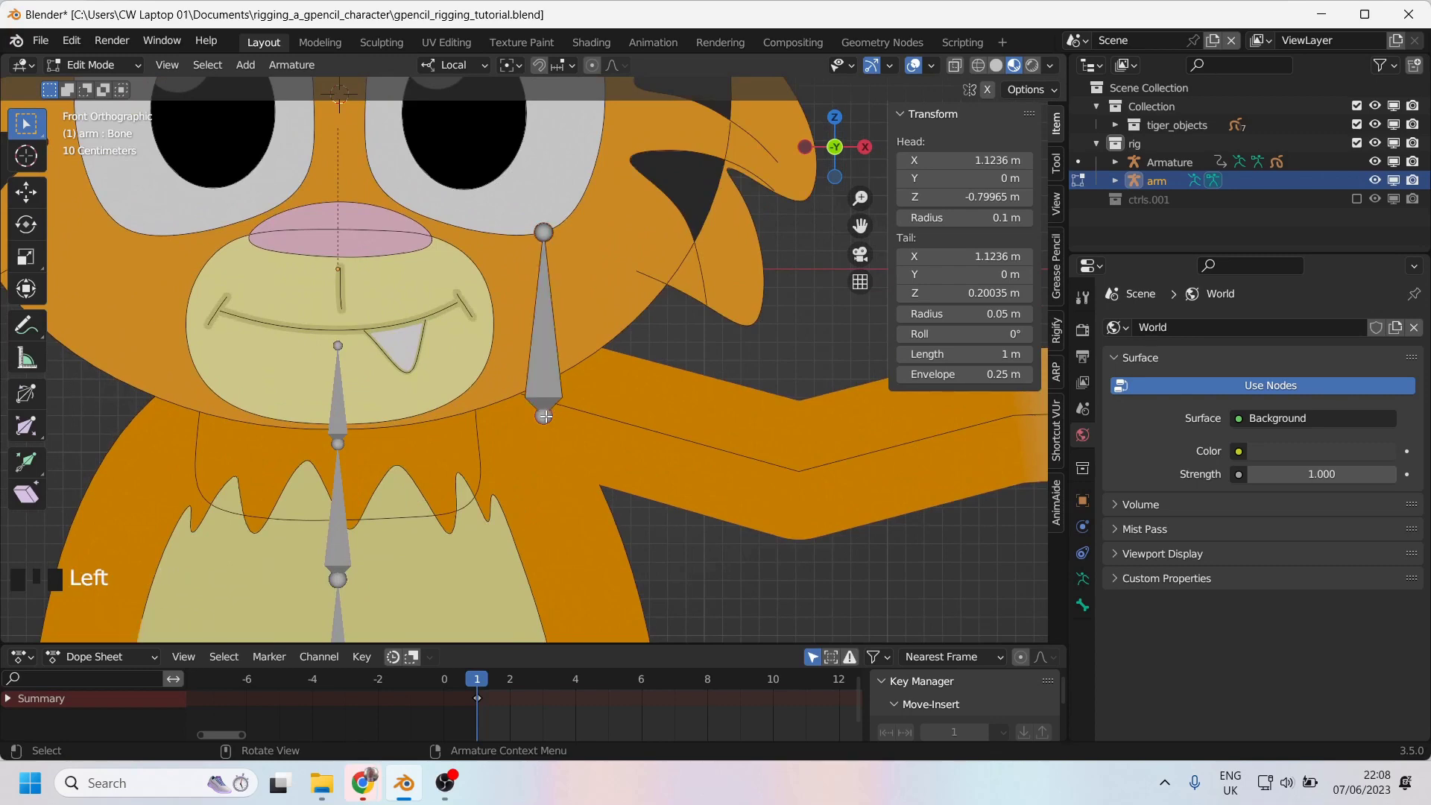
key(g)
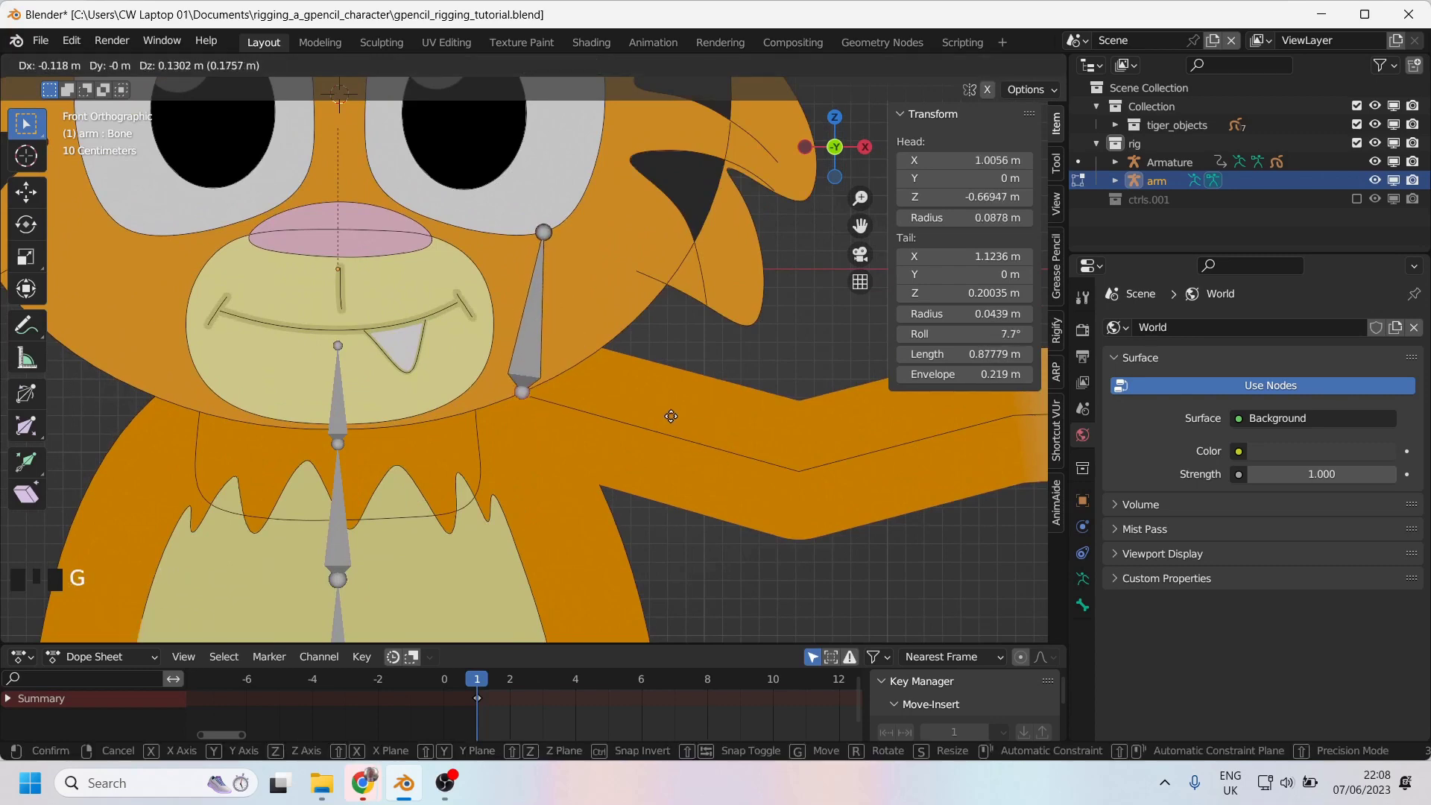
click(672, 418)
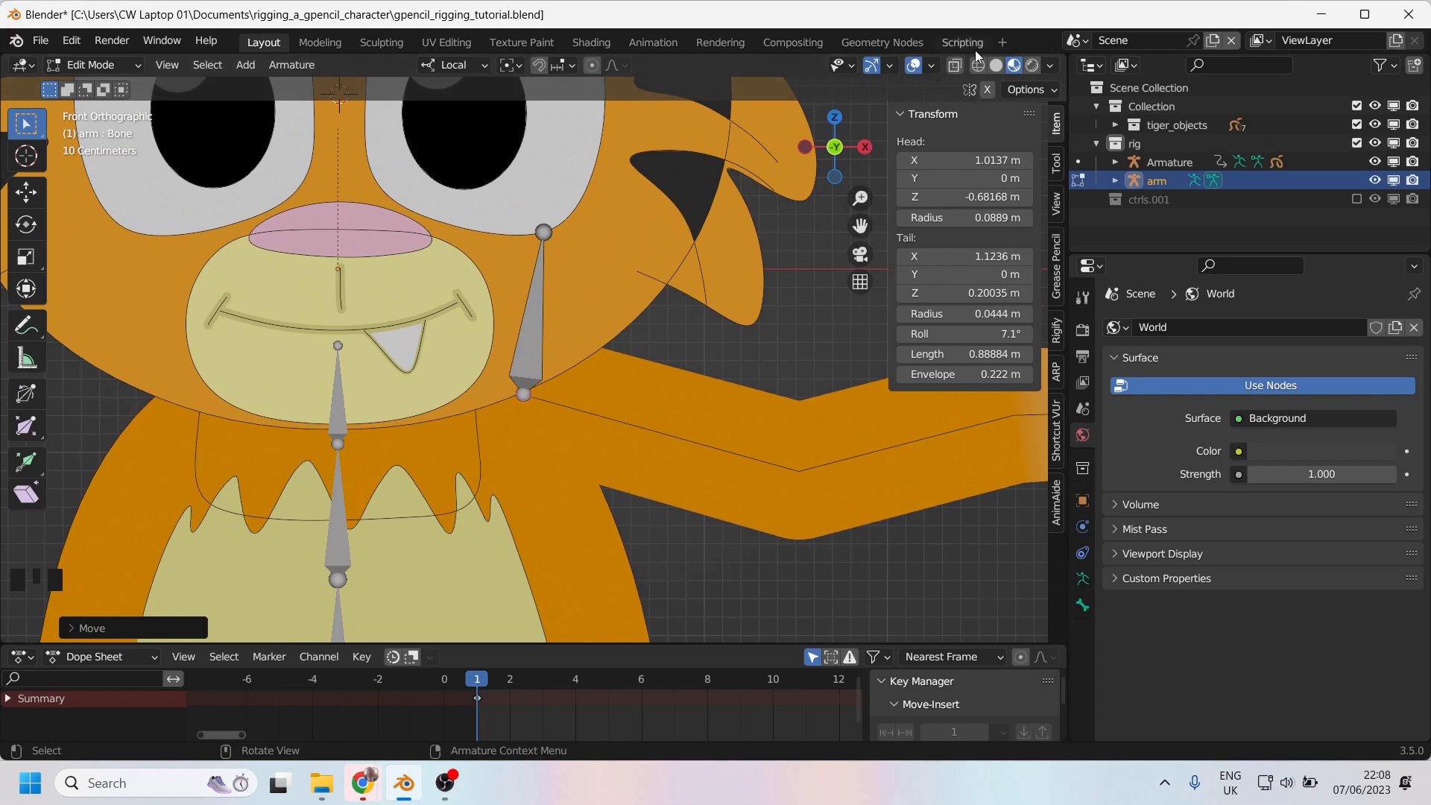
click(93, 65)
Return to Object Mode and make the solid shading see-through with X-Ray.
click(104, 86)
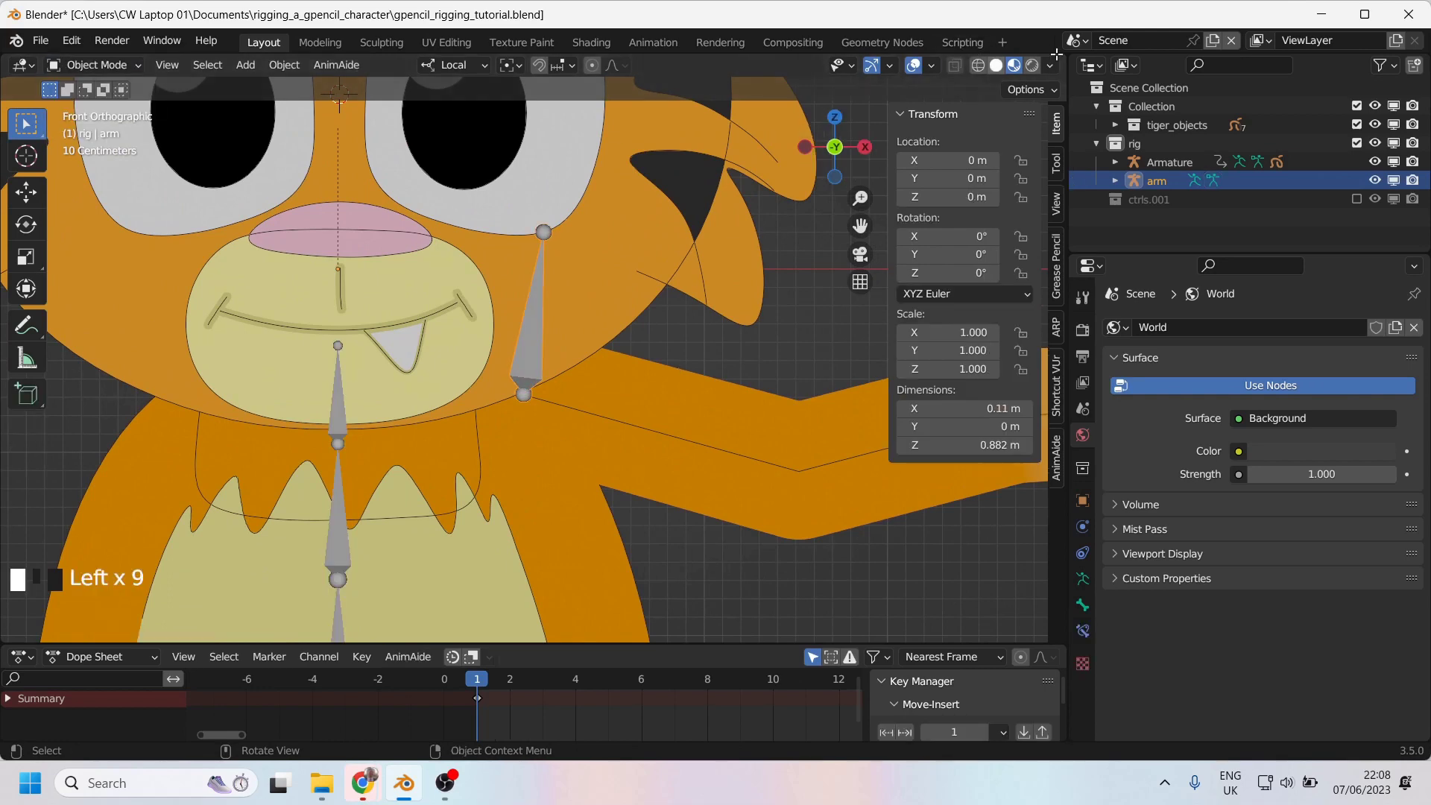
click(976, 66)
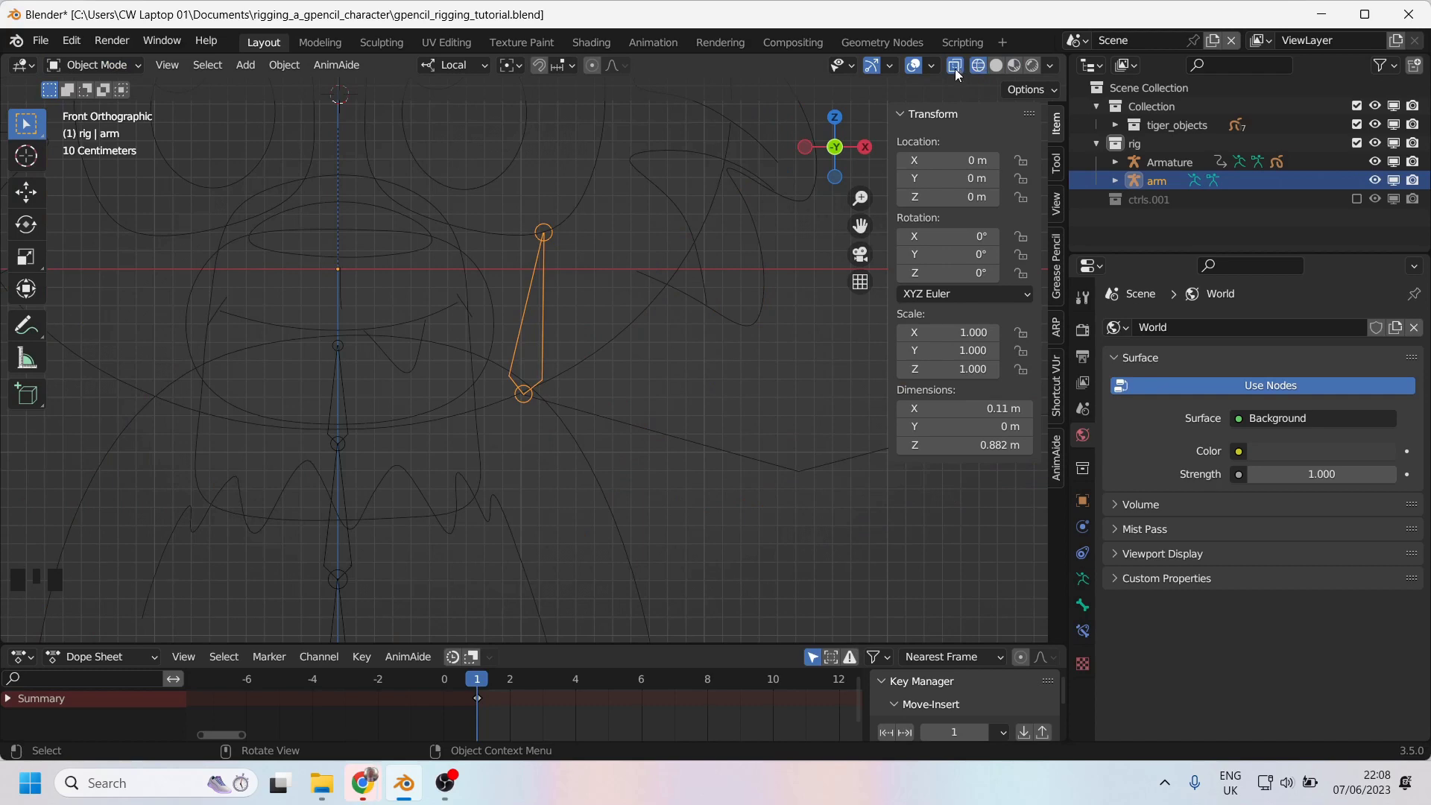
click(995, 66)
click(957, 67)
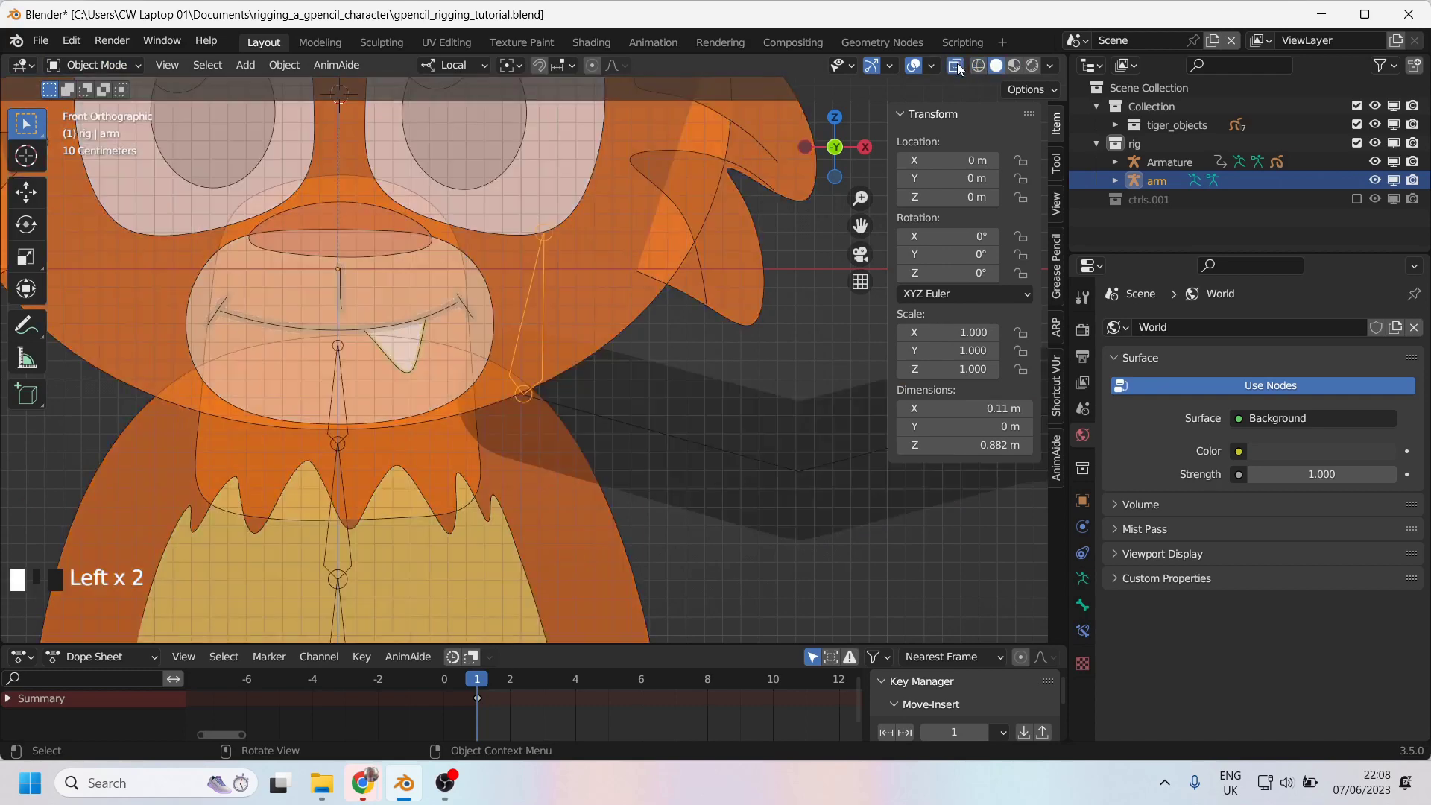
scroll(556, 414, up, 2)
Select the arm armature and nudge its bone's lower end onto the shoulder joint.
click(521, 414)
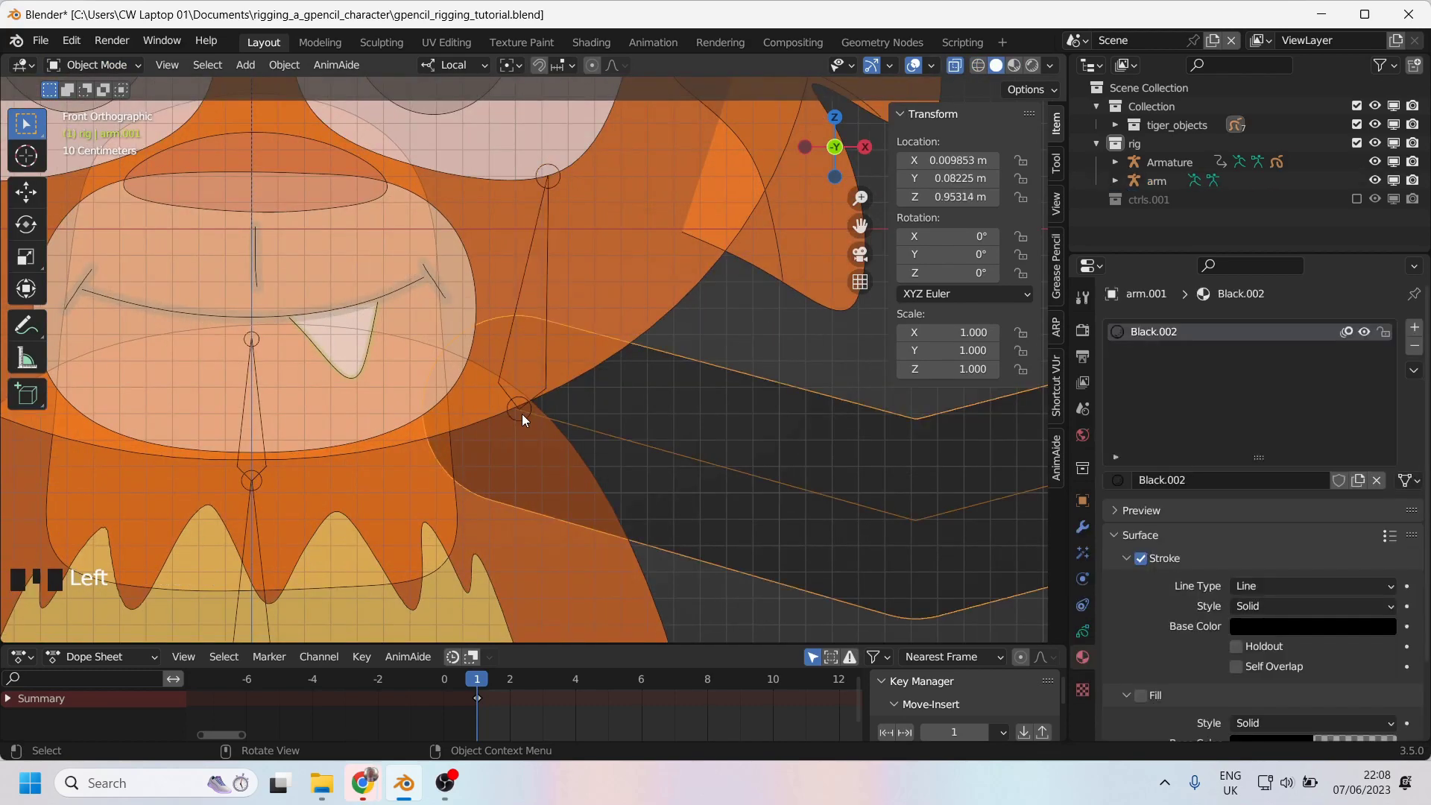
click(534, 380)
click(550, 378)
click(550, 379)
key(Tab)
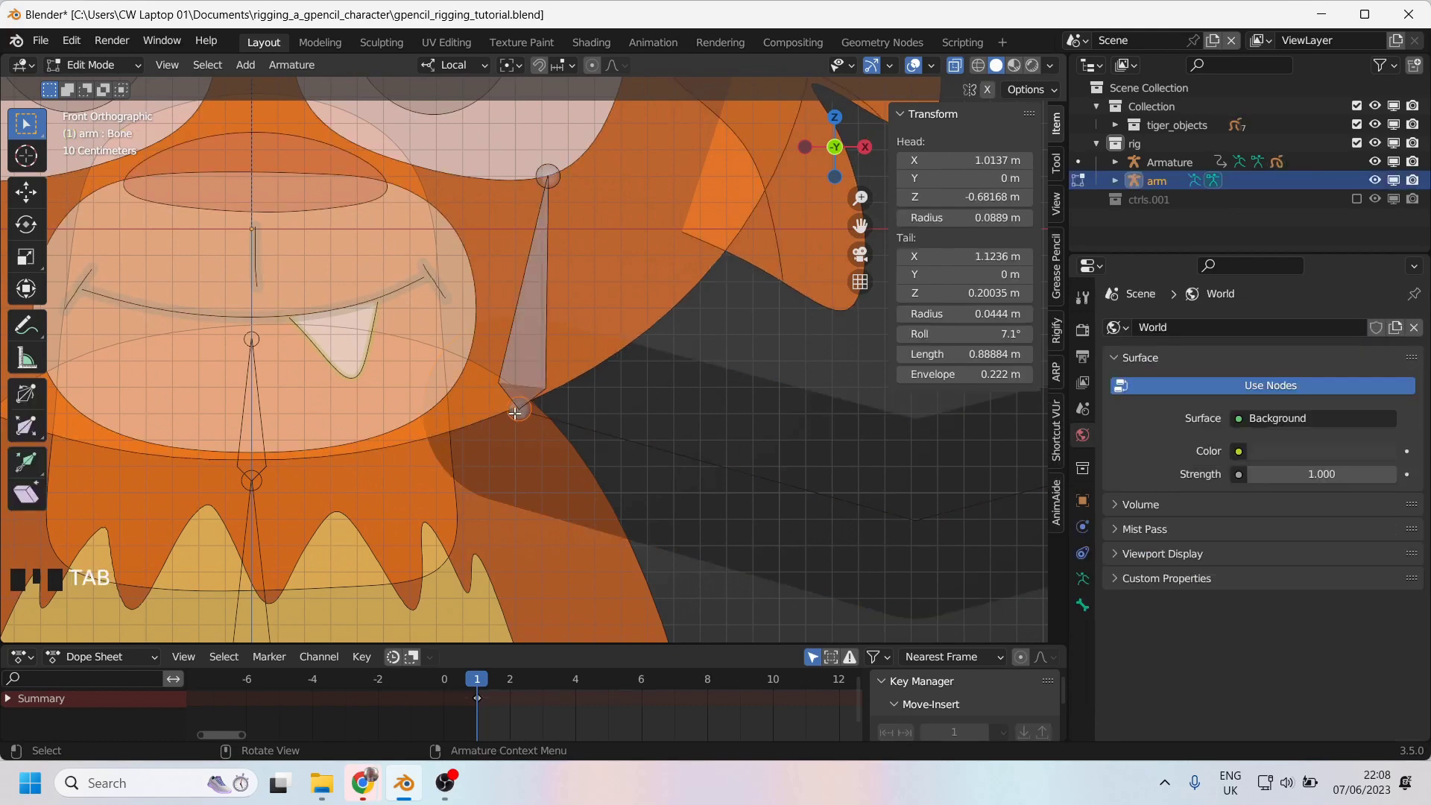
click(515, 420)
key(g)
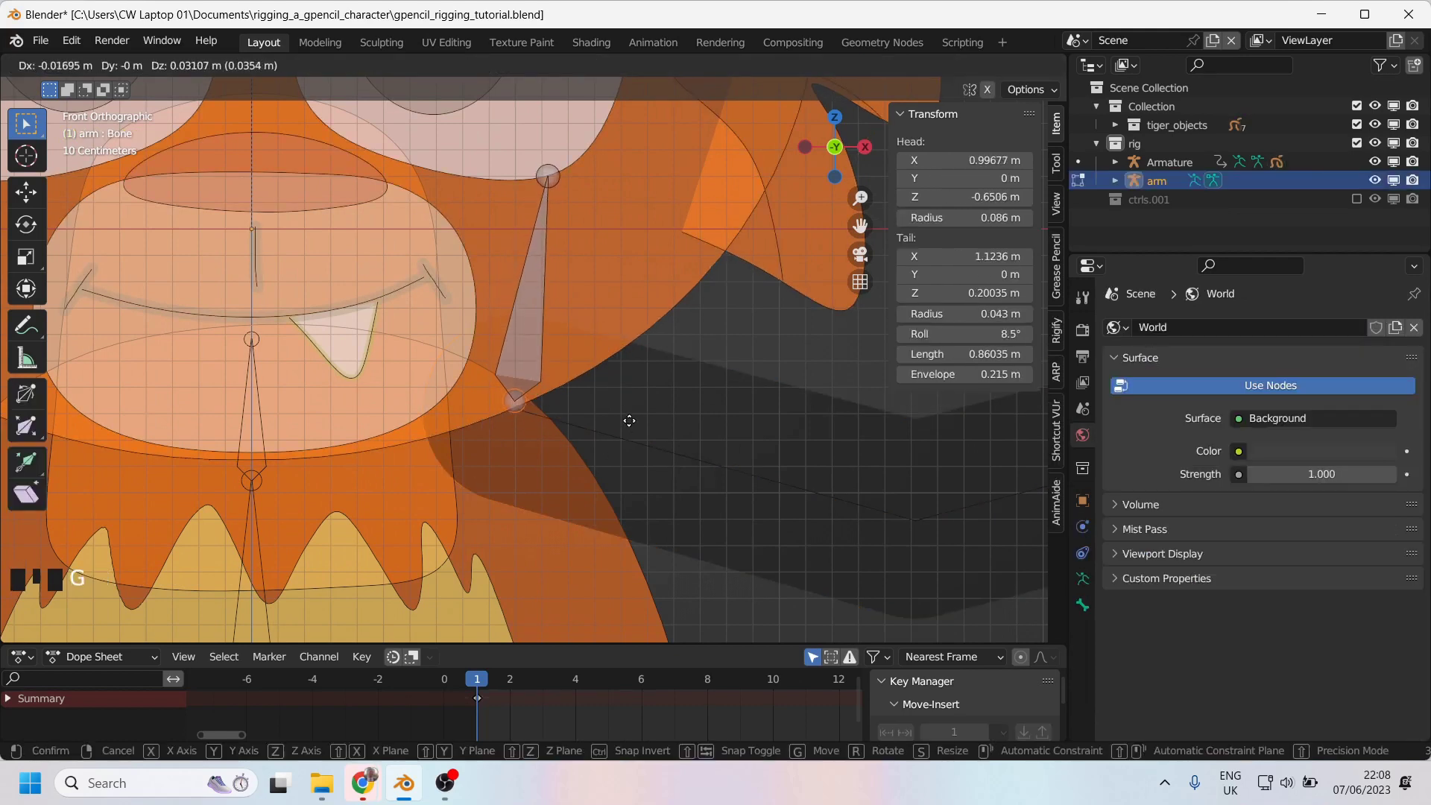
click(629, 422)
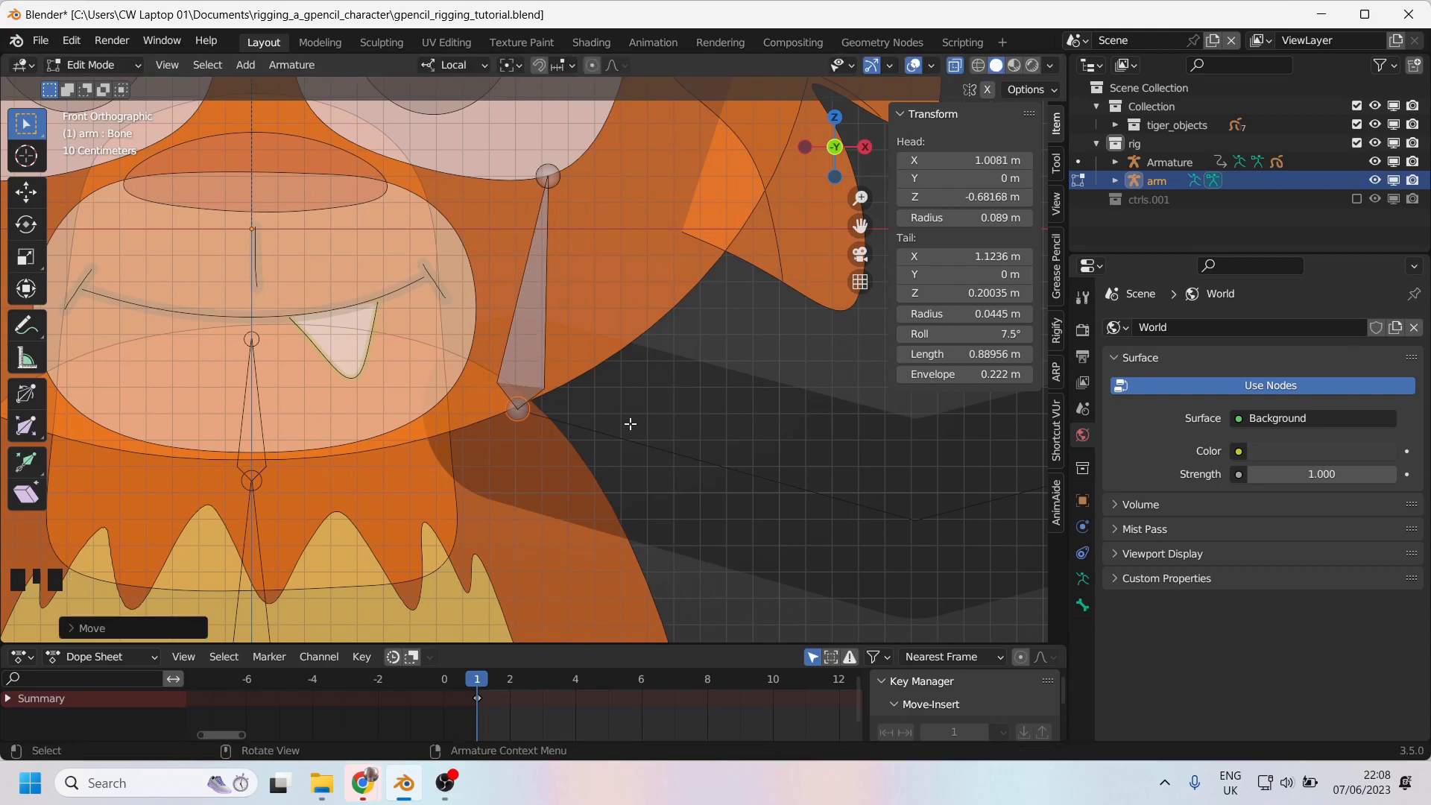
Move the bone's tail out along the tiger's arm.
scroll(629, 422, down, 4)
shift+middle_drag(620, 412, 570, 394)
click(472, 270)
scroll(535, 359, up, 2)
key(g)
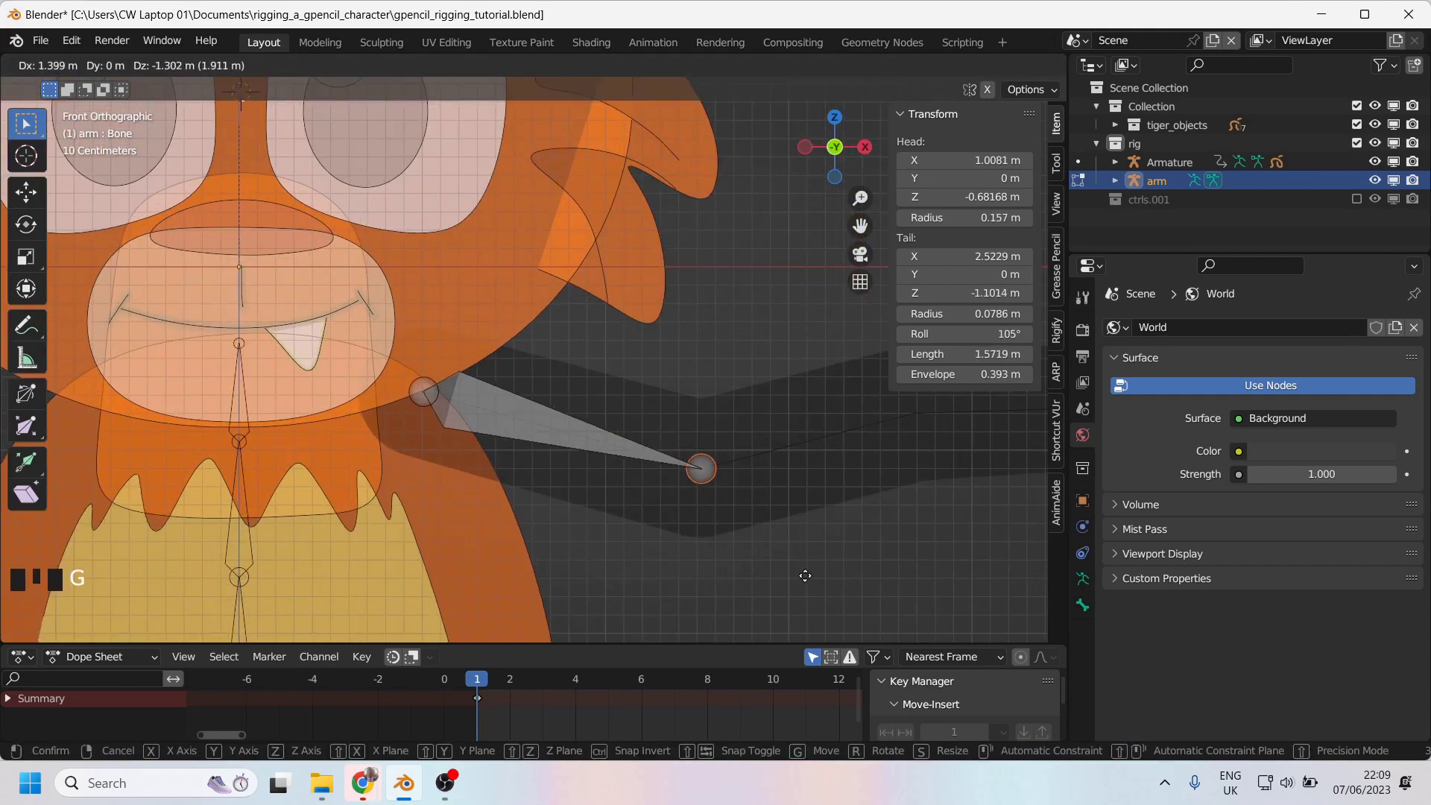
click(801, 567)
Extrude two new bones from the tail: a forearm bone and one ending at the paw.
scroll(792, 504, down, 4)
shift+middle_drag(793, 504, 736, 498)
scroll(559, 443, up, 2)
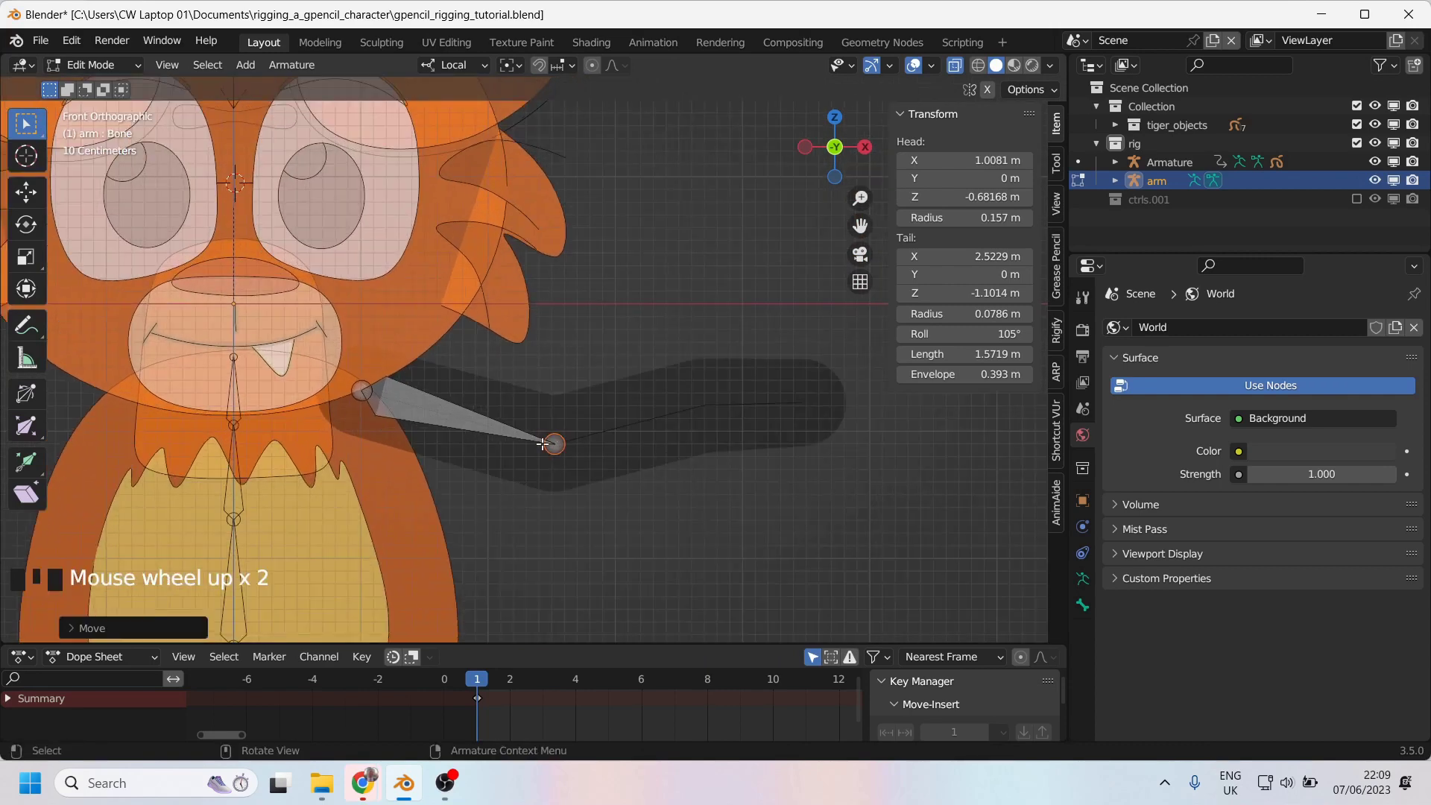
key(g)
key(e)
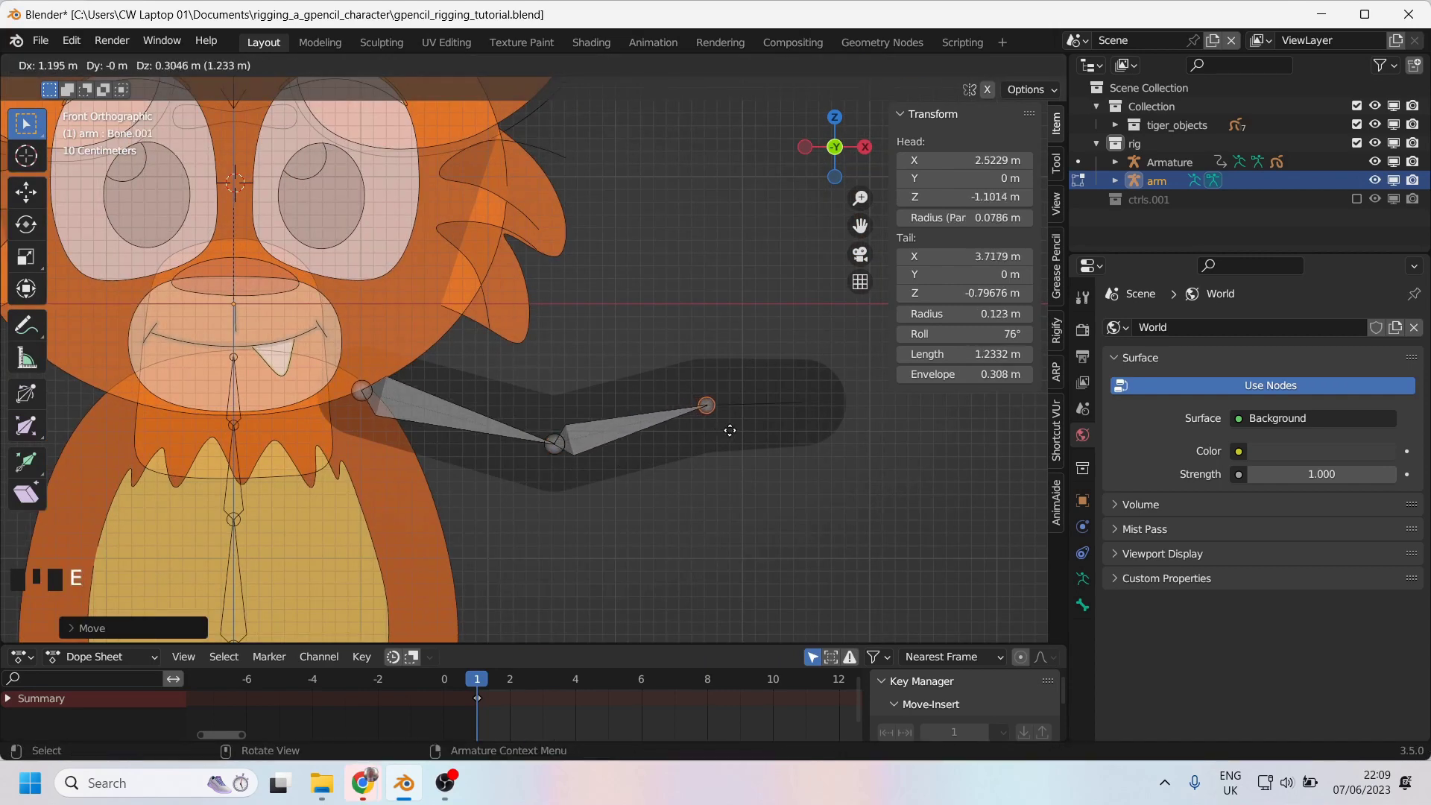
click(739, 433)
key(e)
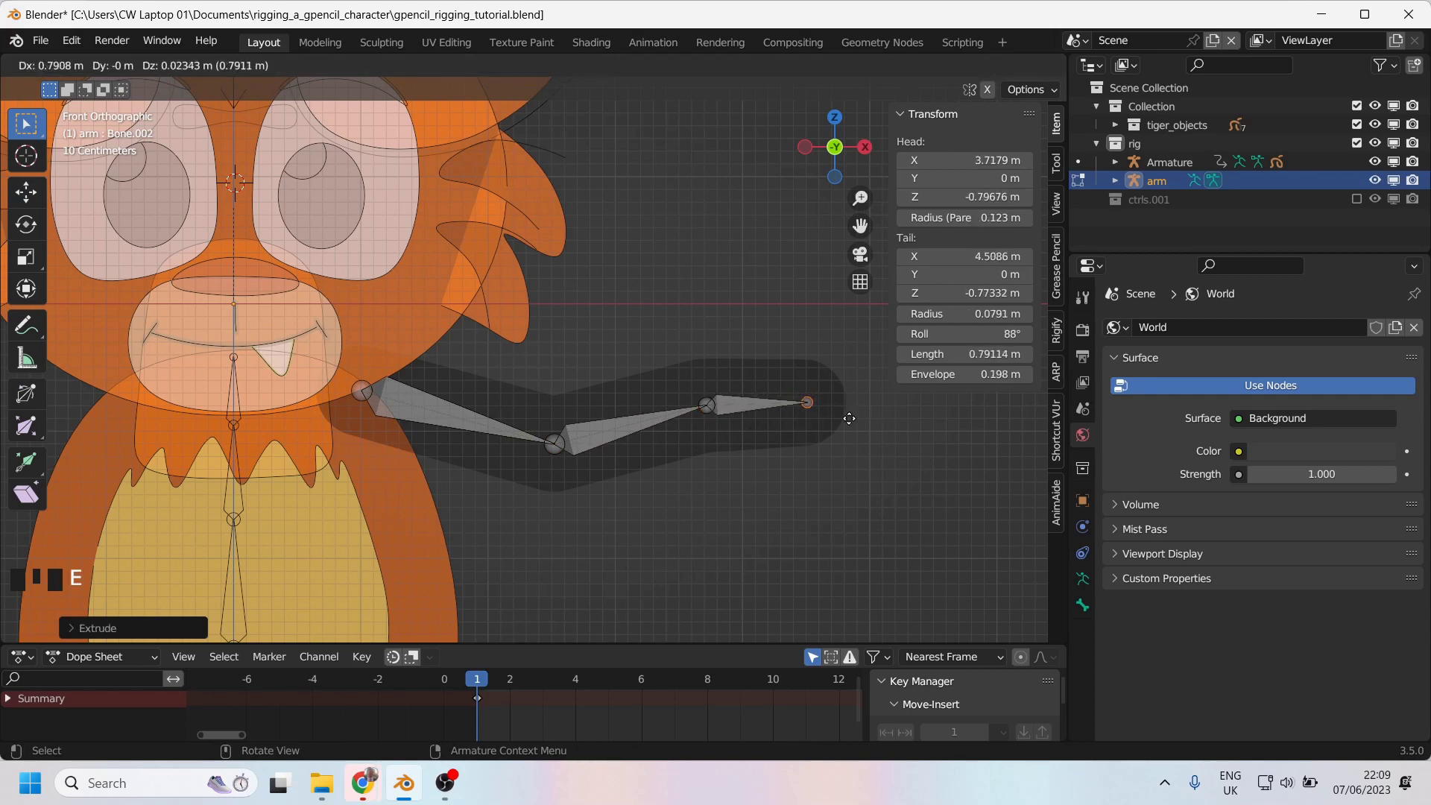
click(849, 419)
Return to Object Mode and select the arm grease pencil drawing.
scroll(629, 406, down, 3)
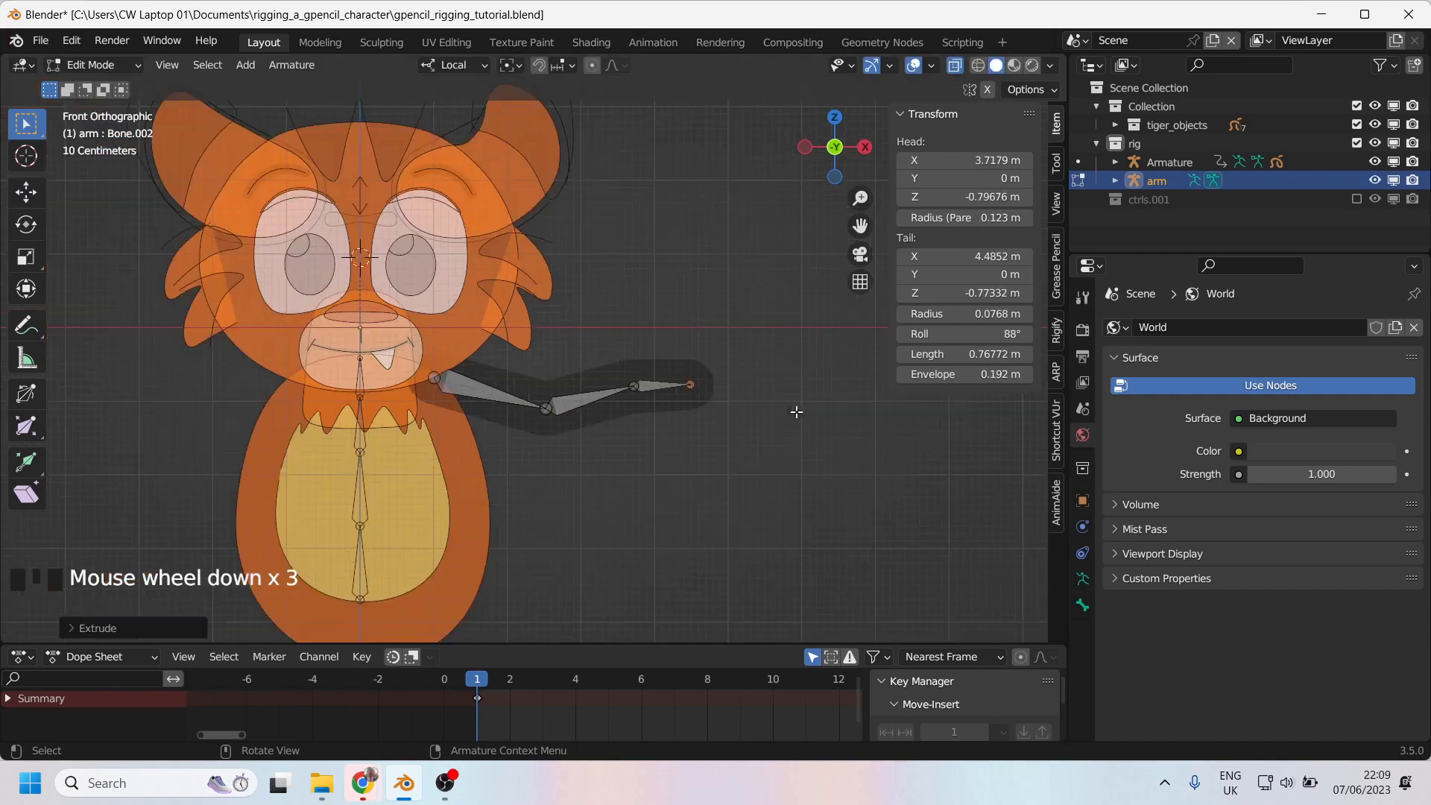
scroll(629, 417, up, 2)
shift+middle_drag(630, 417, 614, 445)
click(596, 445)
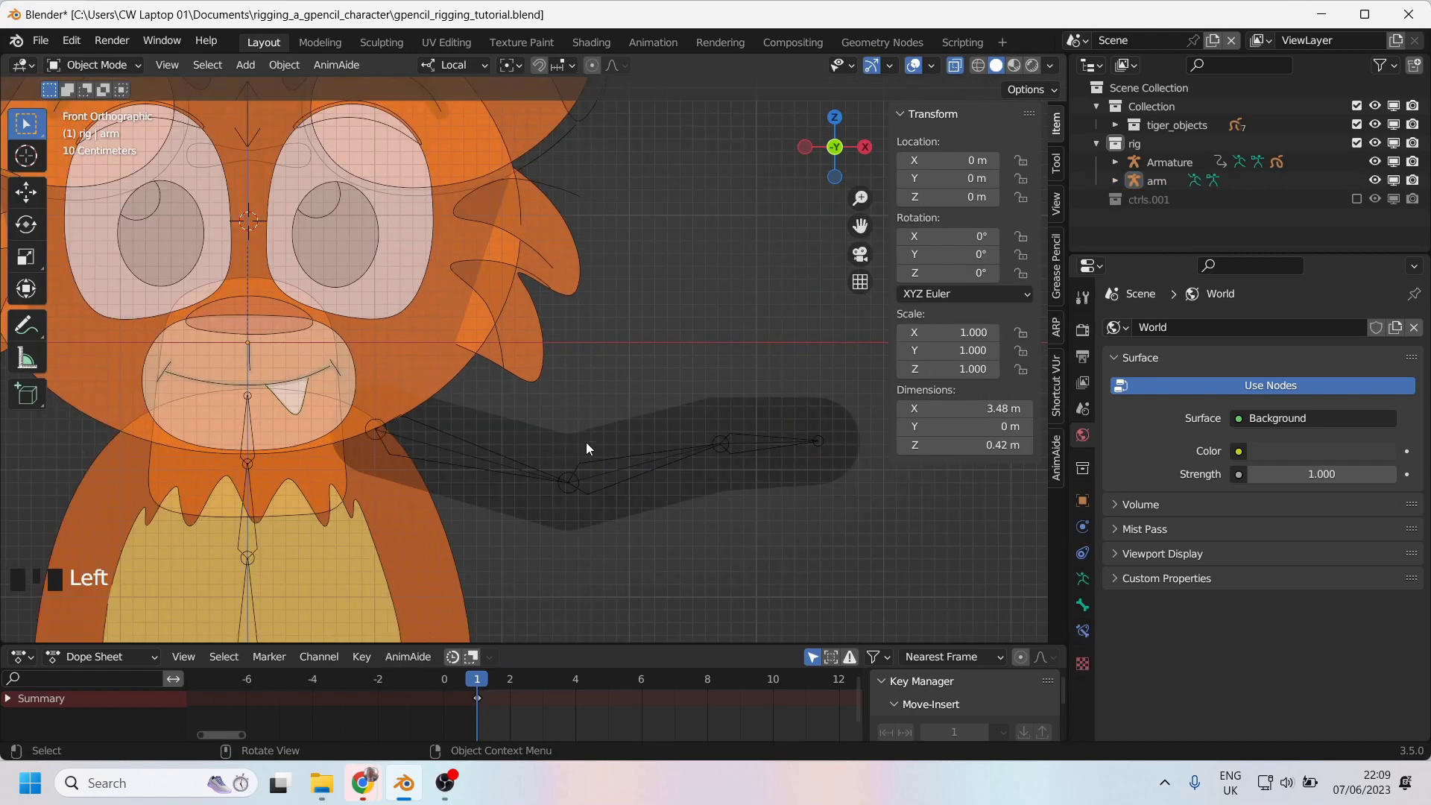
click(616, 474)
Place the 3D cursor on the stroke point at the arm's elbow bend.
key(Tab)
scroll(615, 486, up, 1)
drag(508, 427, 605, 540)
key(shift+s)
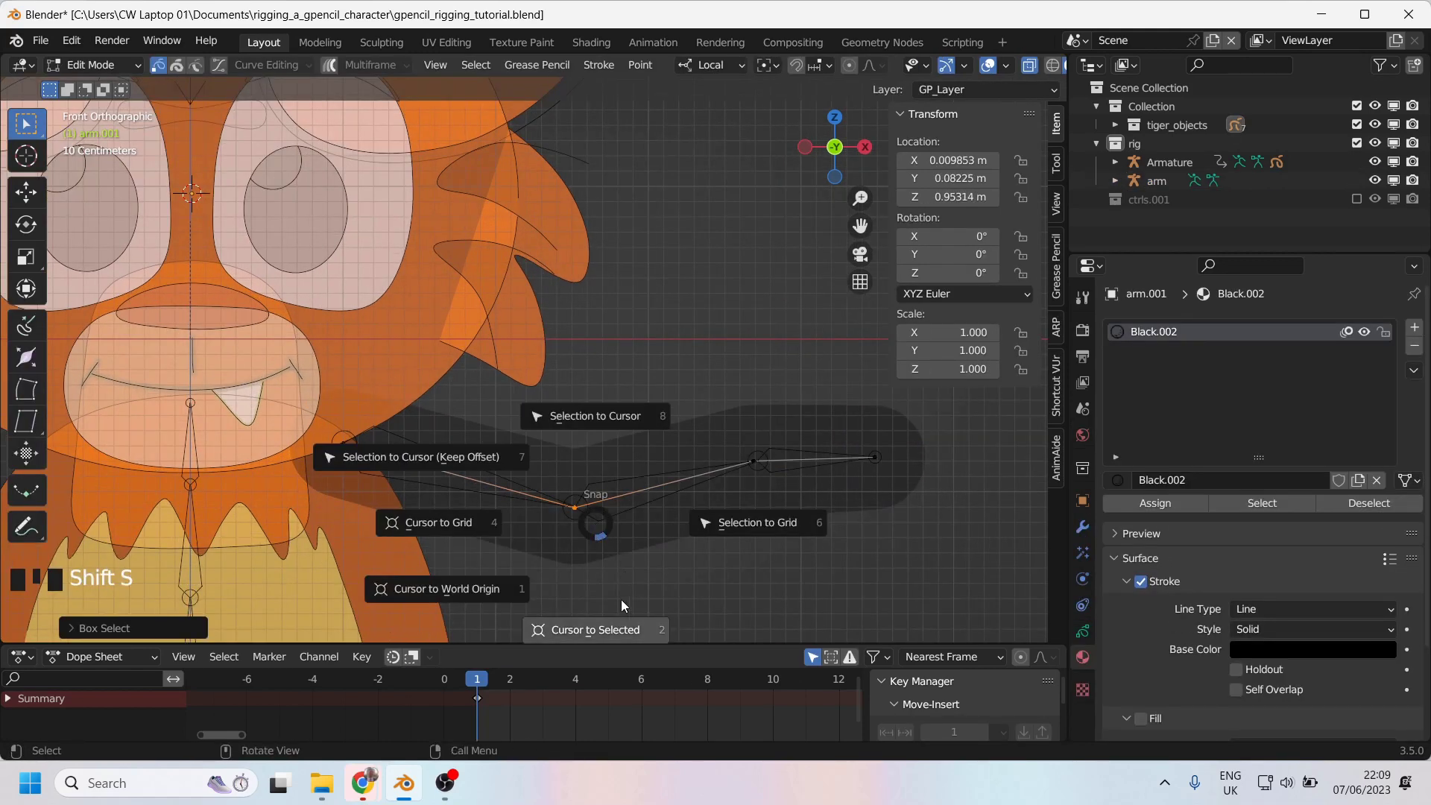
Snap the armature's elbow joint to the 3D cursor in Edit Mode.
scroll(596, 567, up, 3)
shift+middle_drag(596, 567, 601, 354)
scroll(659, 445, up, 2)
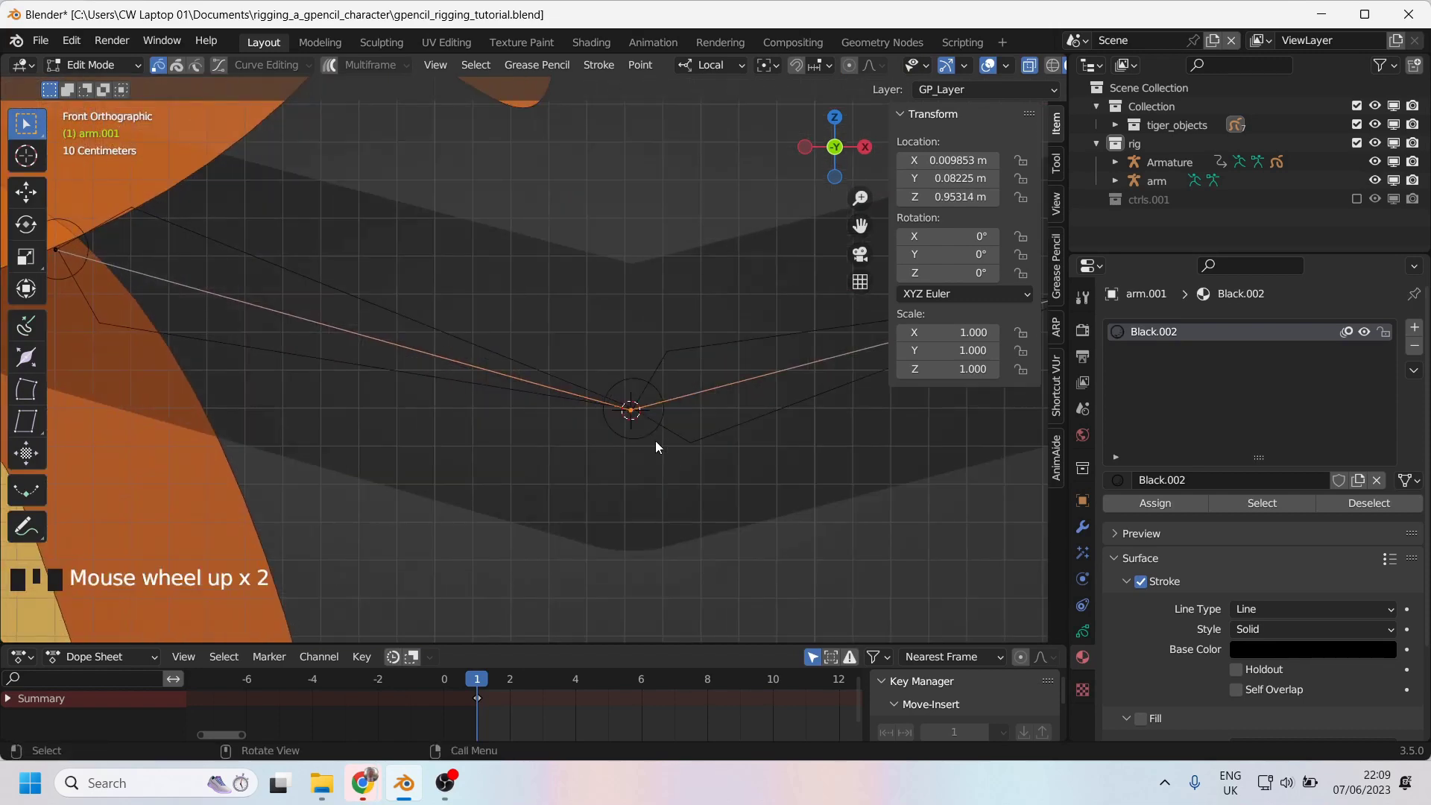
shift+middle_drag(665, 425, 608, 447)
click(610, 445)
key(Tab)
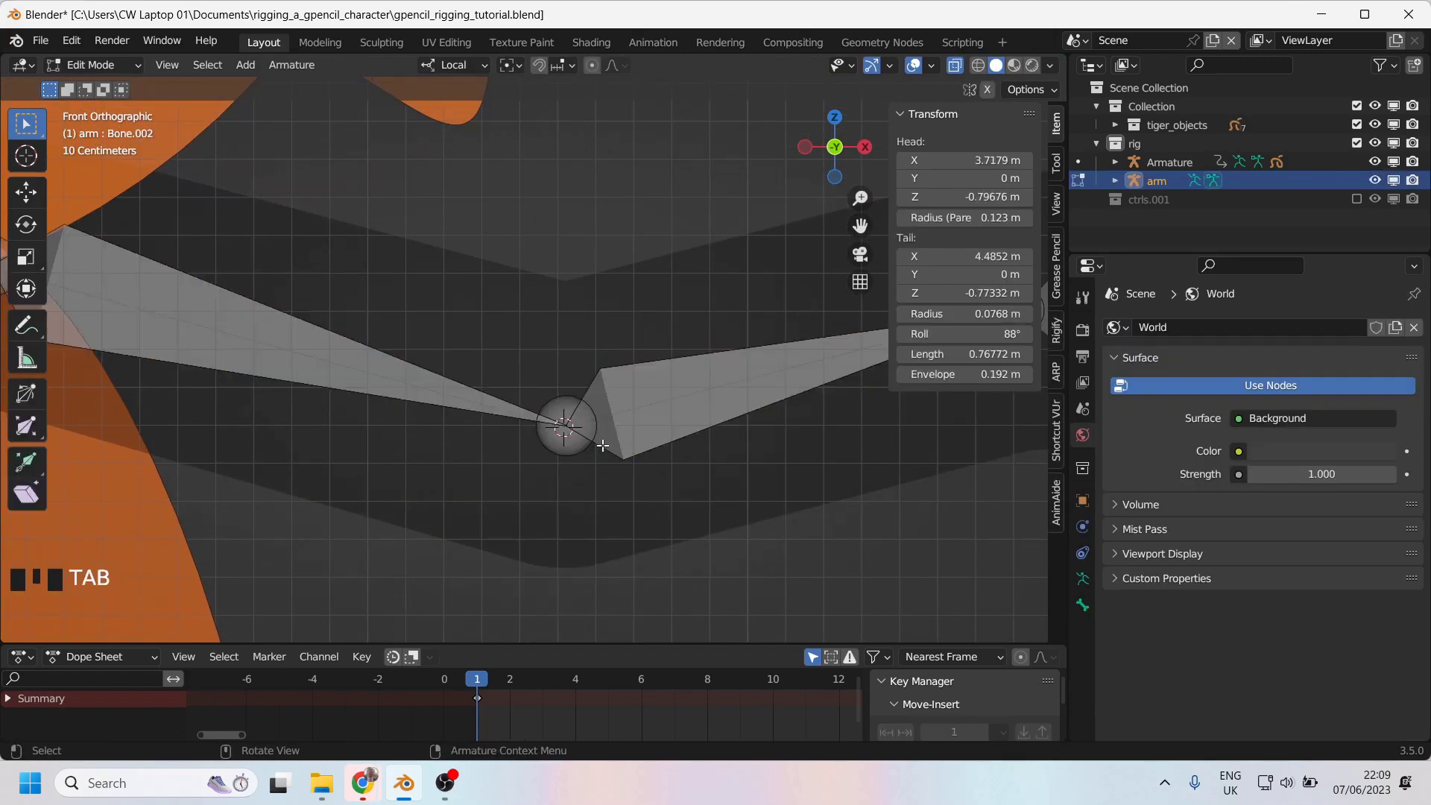
click(566, 397)
key(shift+s)
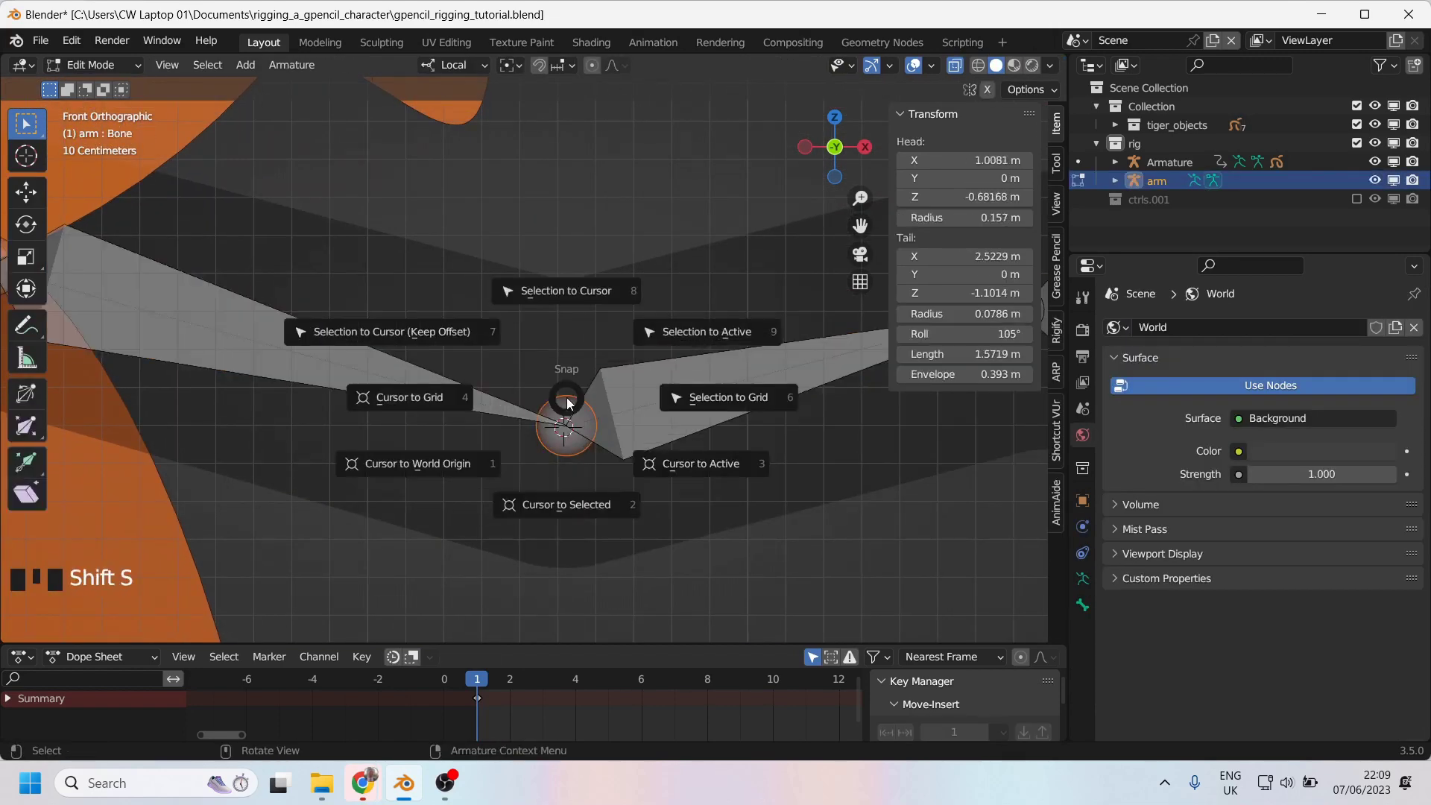
click(570, 297)
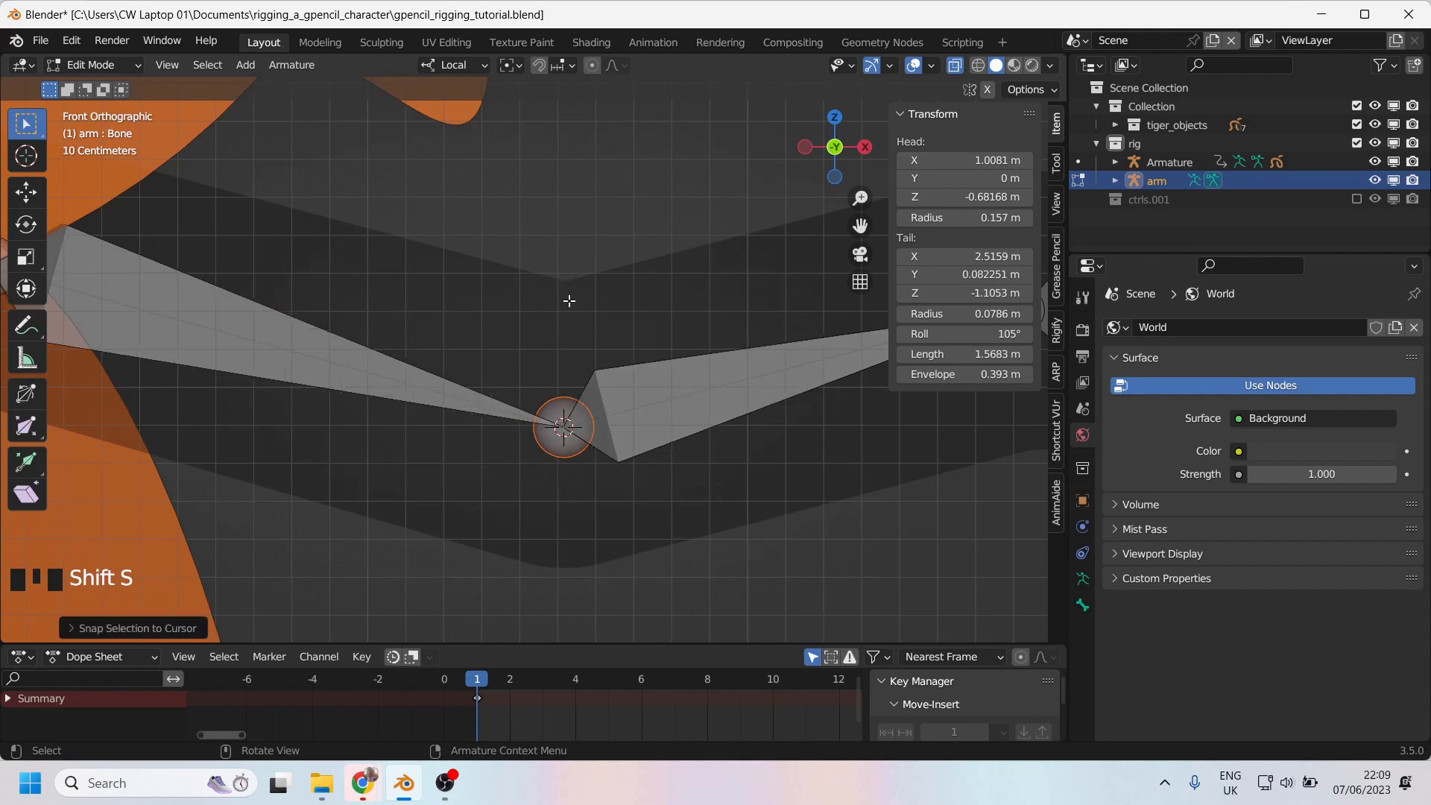
Orbit to check the snapped joint, then undo the snap to restore the bones.
scroll(626, 390, down, 5)
alt+middle_drag(702, 356, 613, 316)
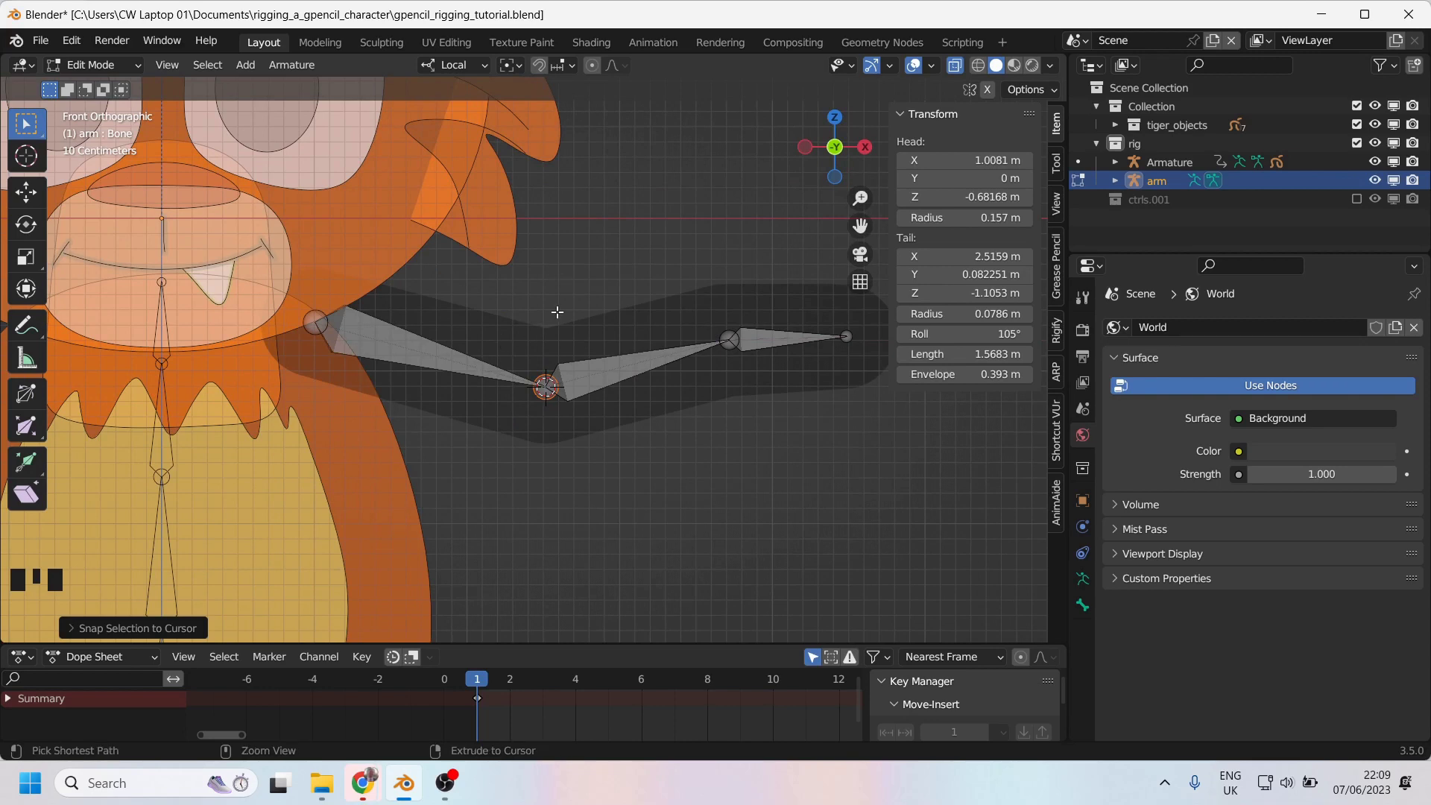
key(ctrl+z)
key(ctrl+z)
alt+middle_drag(559, 312, 621, 305)
Return to front view and hide the 3D cursor overlay.
key(KP_1)
click(931, 66)
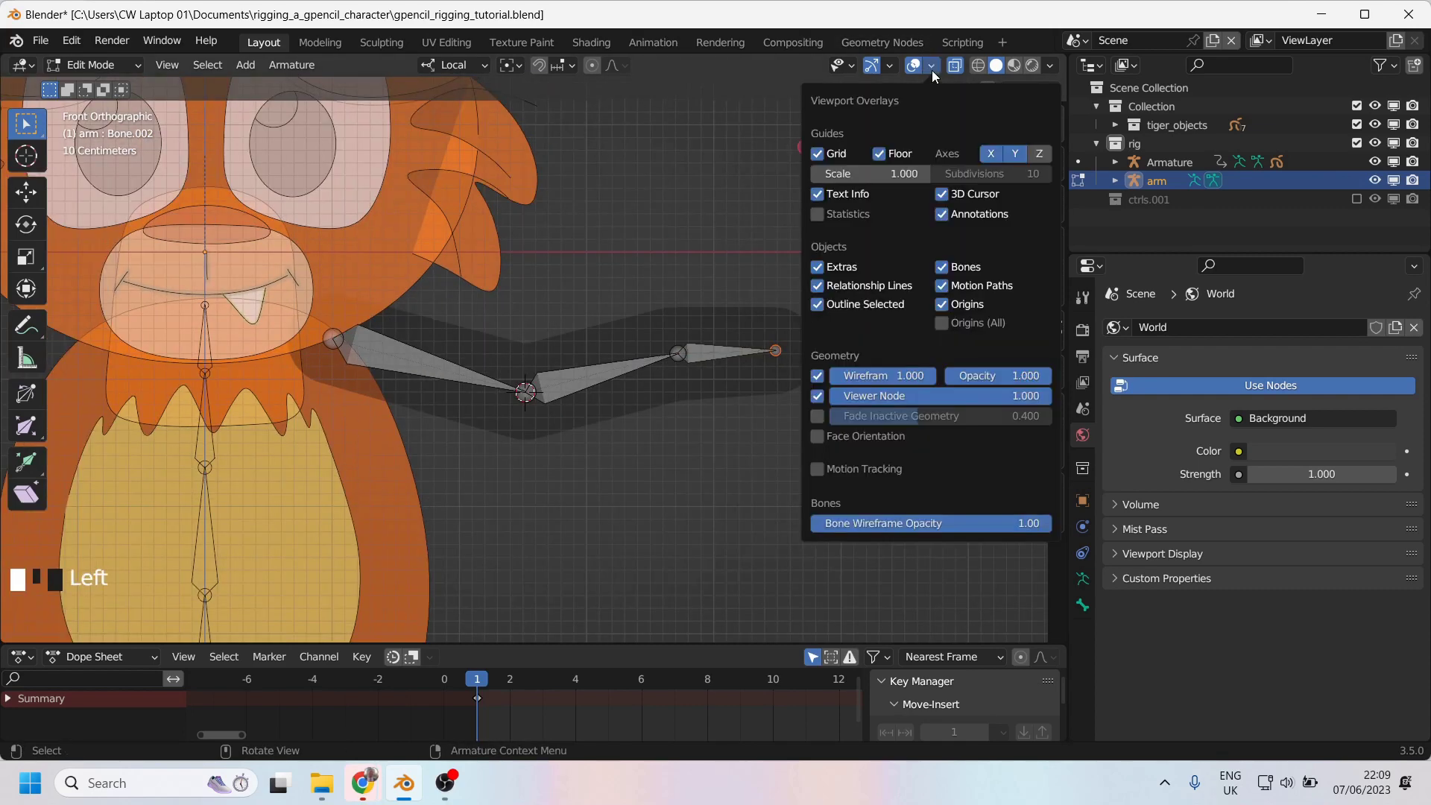
click(958, 195)
scroll(525, 387, up, 3)
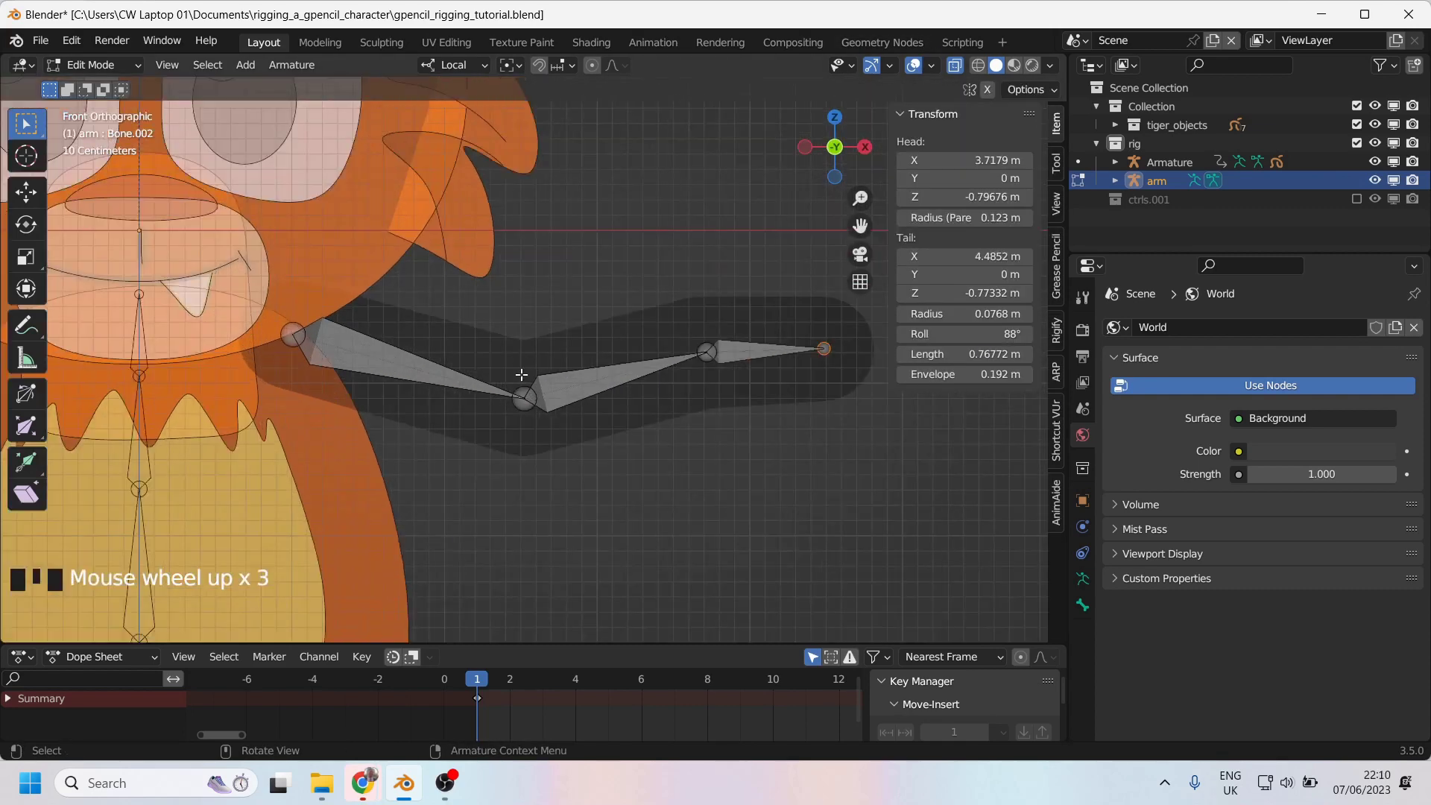
shift+middle_drag(525, 384, 505, 425)
scroll(401, 422, down, 2)
shift+middle_drag(362, 423, 404, 391)
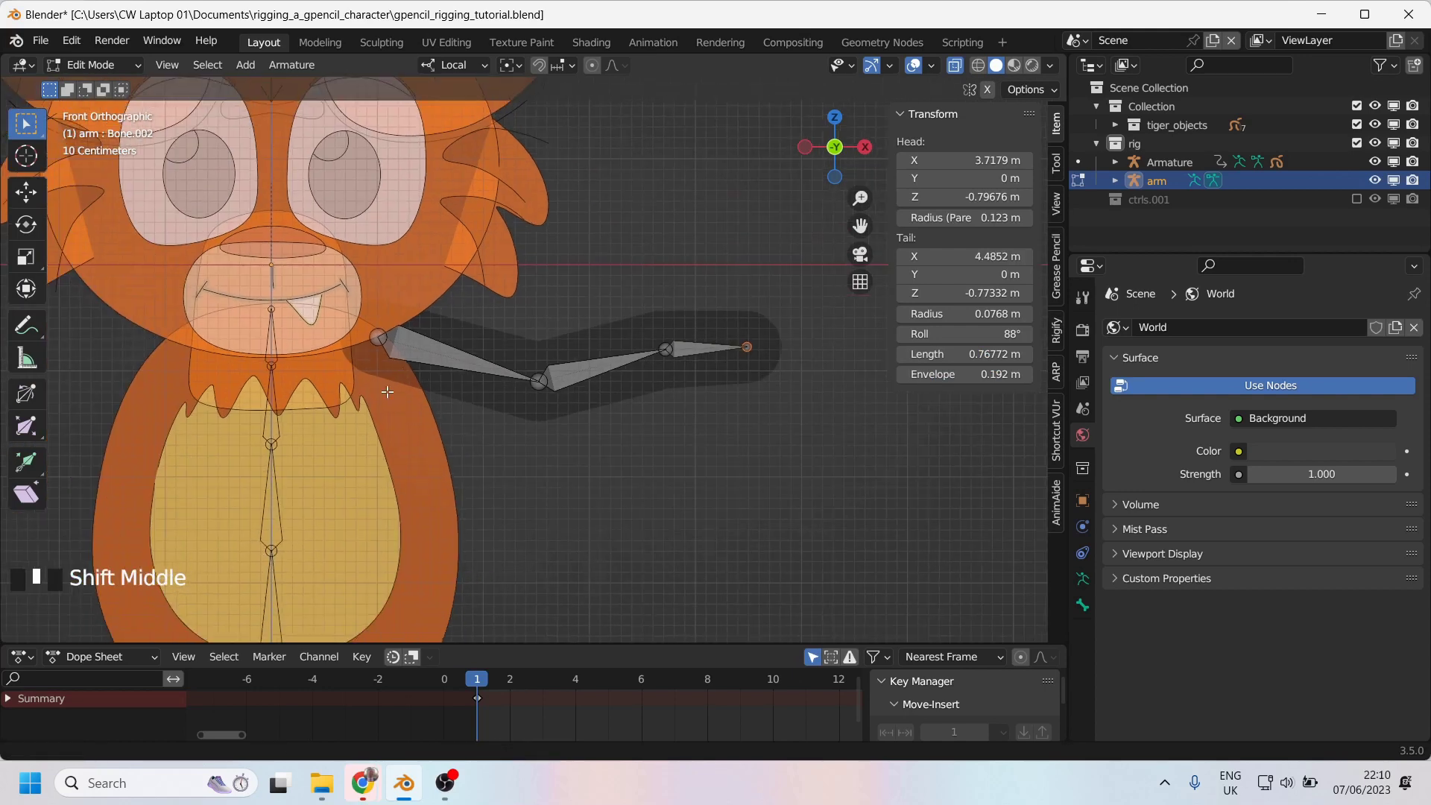
Rename the three arm bones upper_arm, lower_arm and paw with F2.
click(406, 347)
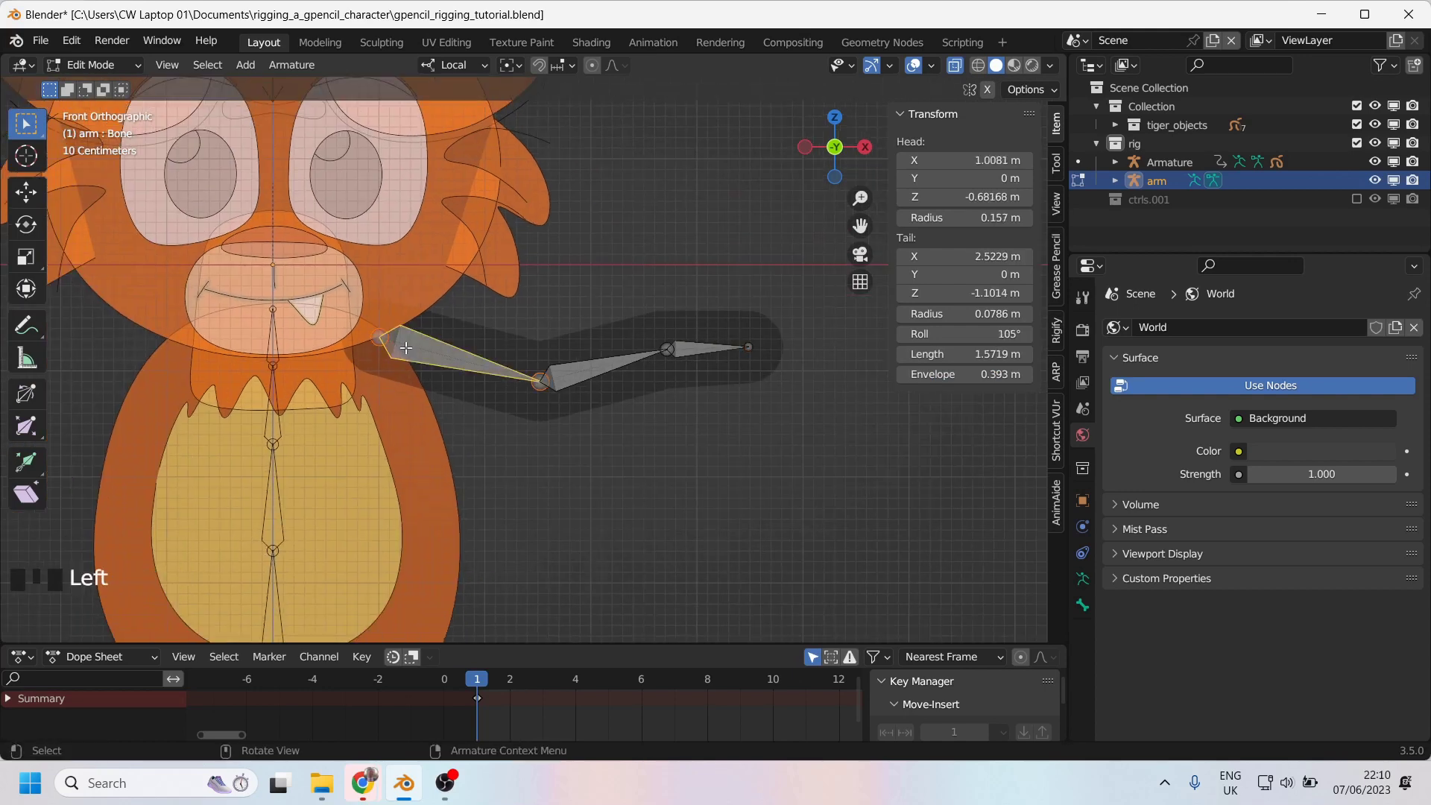
key(F2)
text(upper_arm)
key(Return)
click(579, 366)
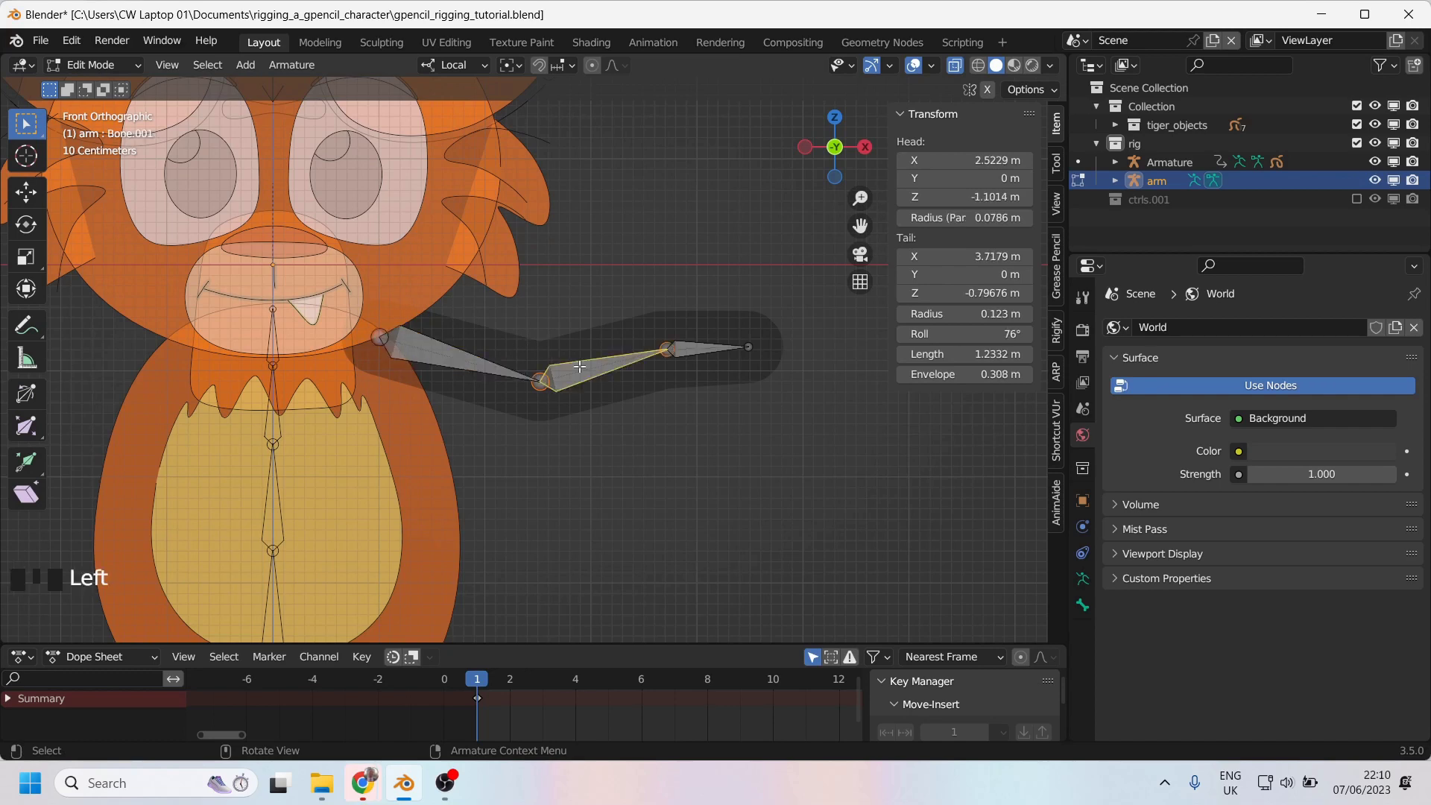
key(F2)
text(lower_arm)
key(Return)
click(706, 348)
key(F2)
text(paw)
key(Return)
click(1115, 180)
Expand the arm armature's data and bone hierarchy in the Outliner.
click(1133, 199)
scroll(1155, 199, down, 2)
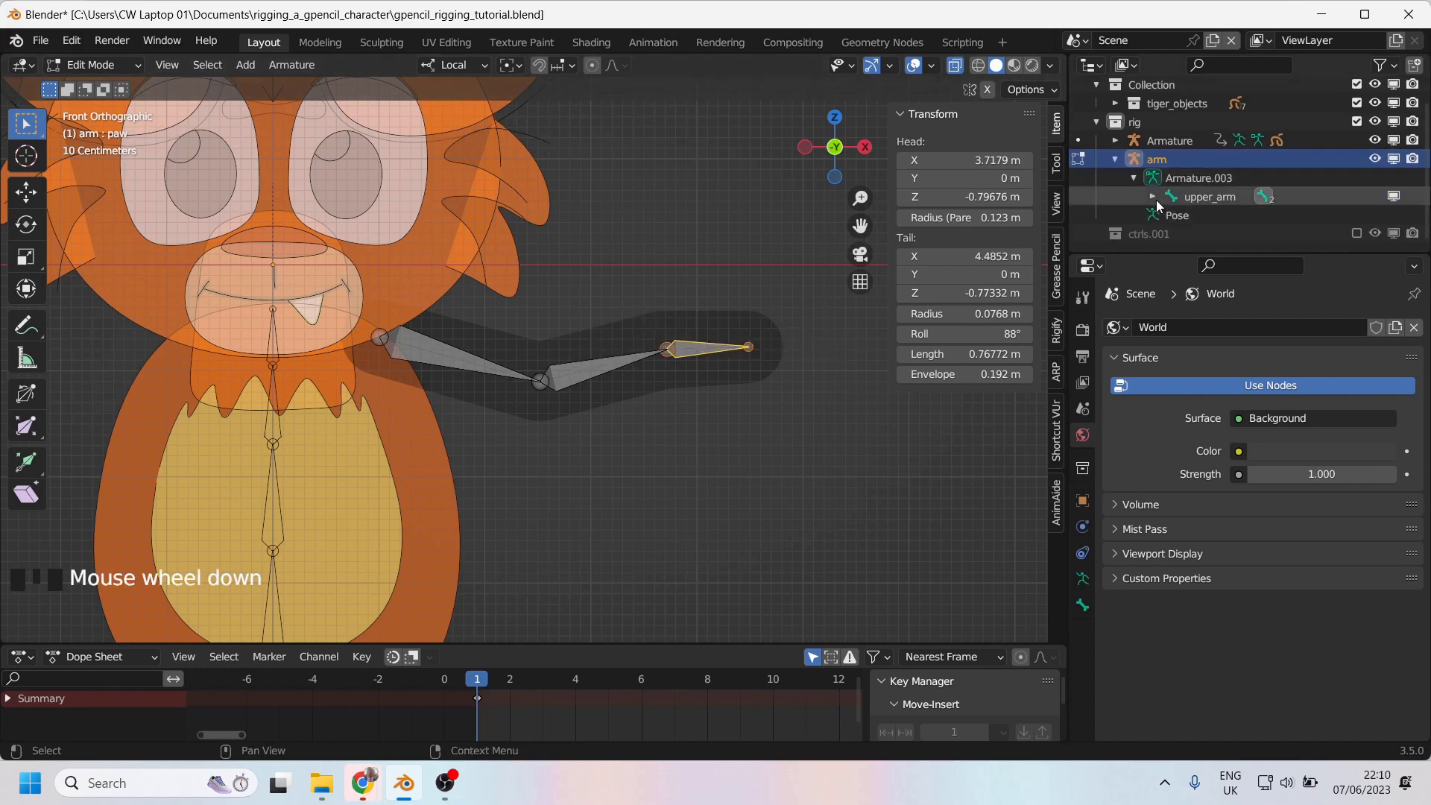
click(1190, 176)
click(1152, 196)
click(1166, 215)
click(1171, 214)
scroll(1185, 209, down, 2)
Rename the Armature.003 data to 'arm.armature'.
click(1193, 126)
double_click(1195, 137)
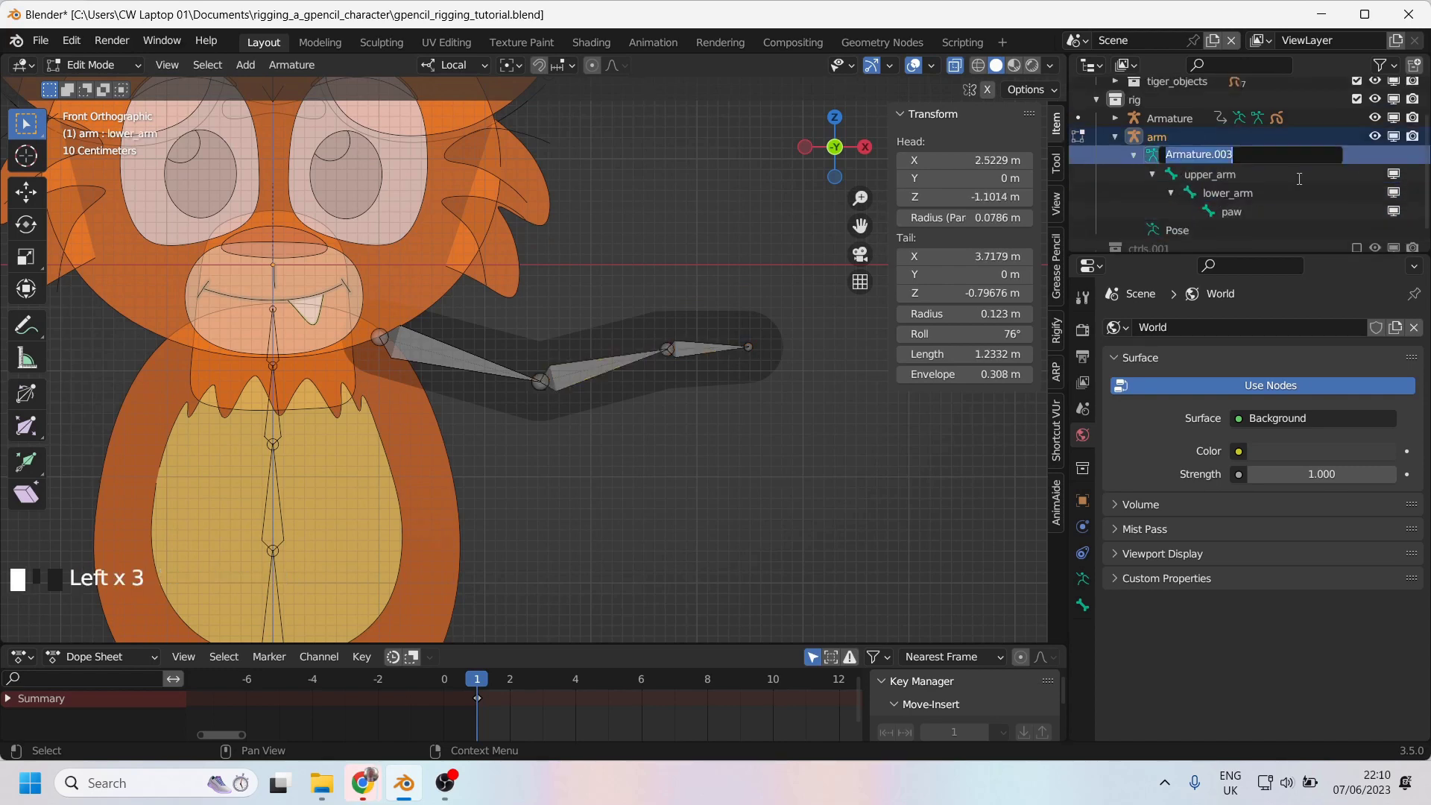
text(arm)
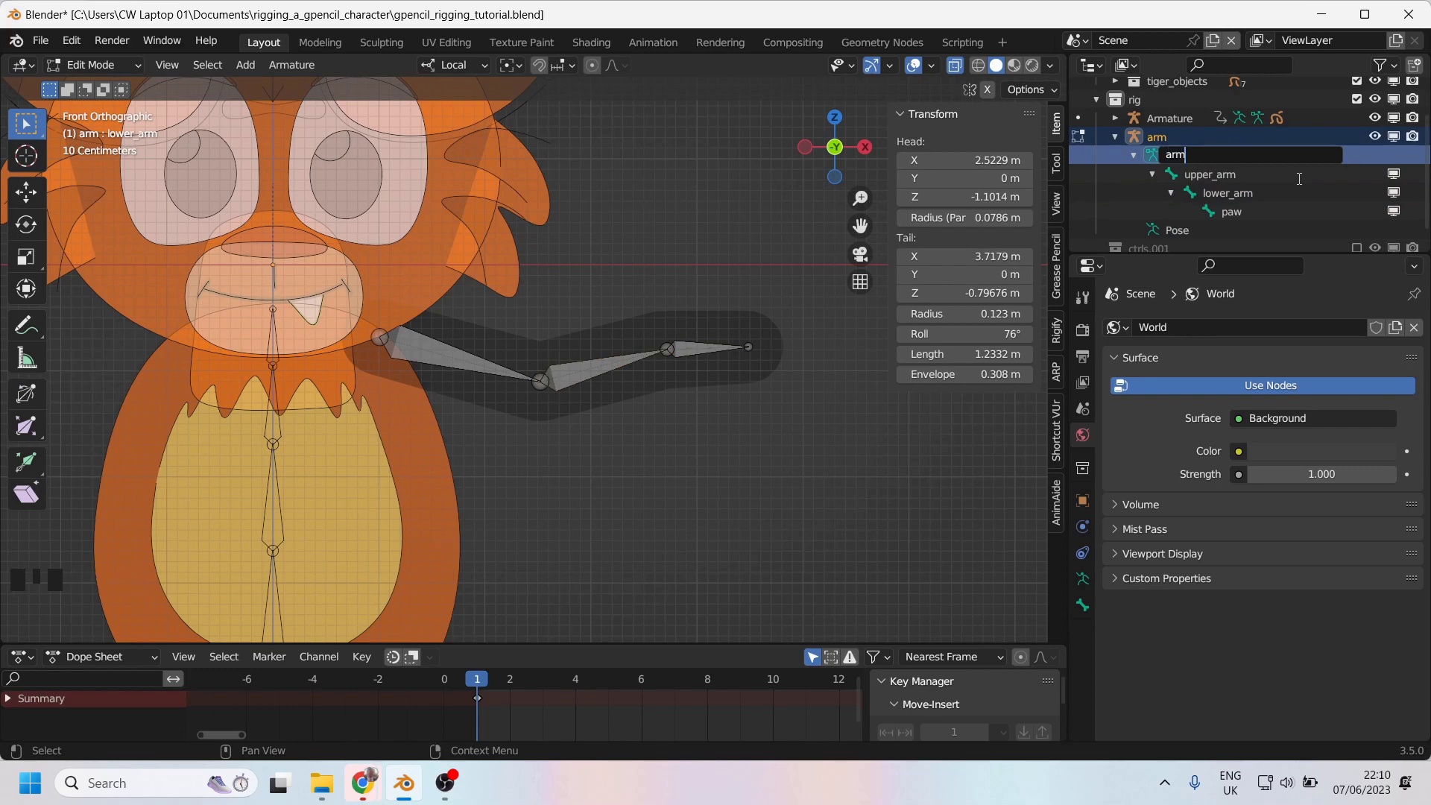
text(.armature)
key(Return)
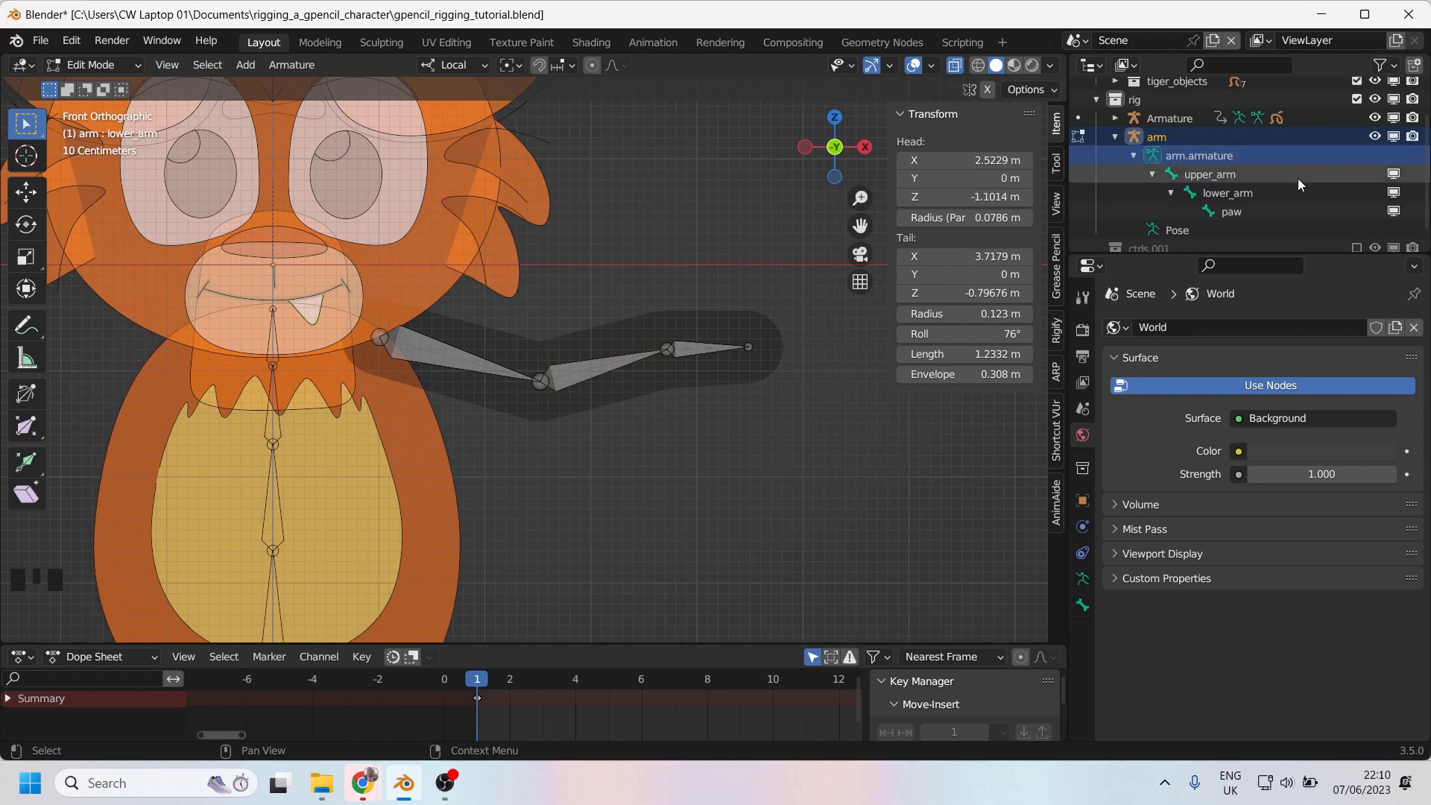
scroll(494, 389, down, 3)
scroll(494, 389, up, 3)
shift+middle_click(494, 388)
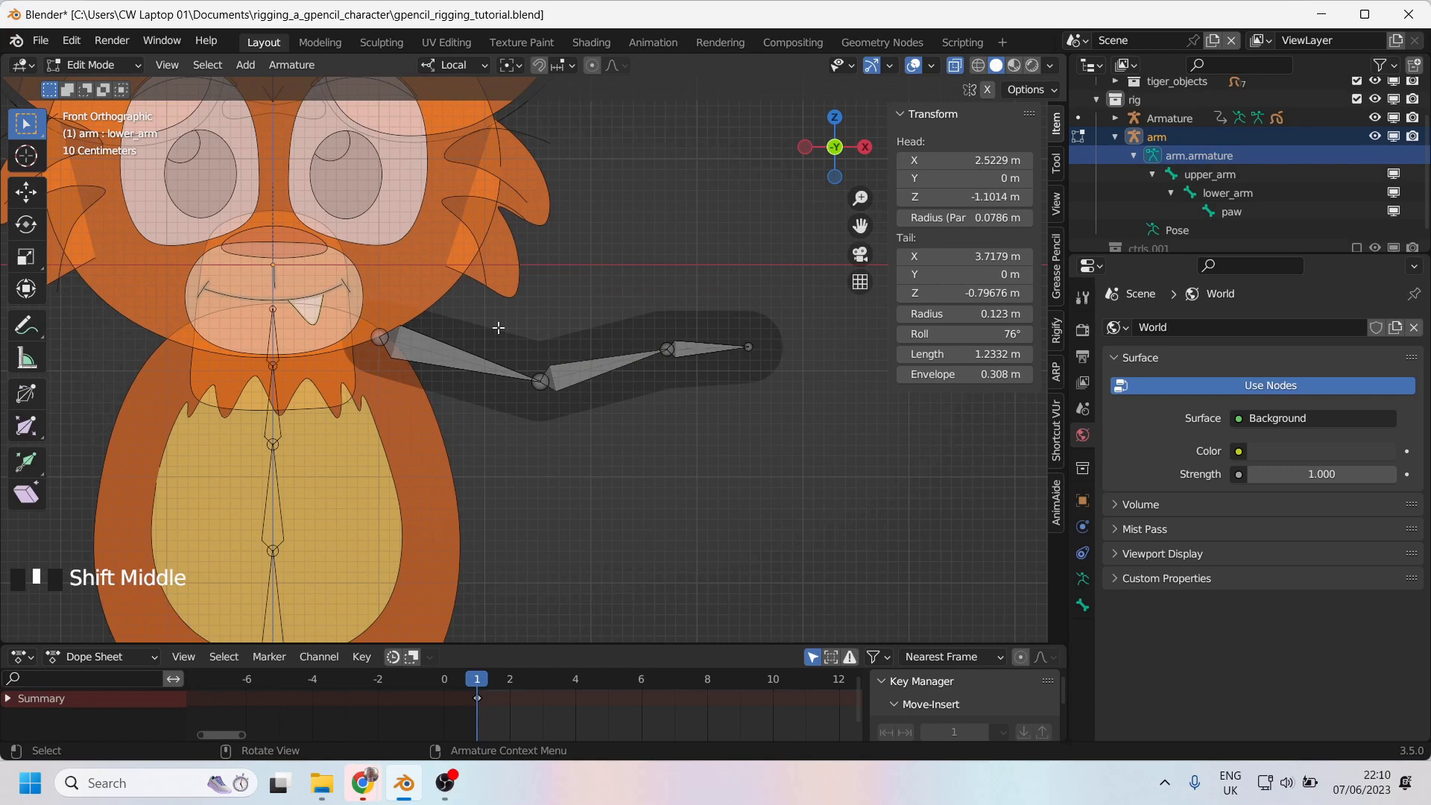
click(93, 65)
Switch the arm rig into Pose Mode and select the lower_arm bone.
click(86, 87)
key(ctrl+Tab)
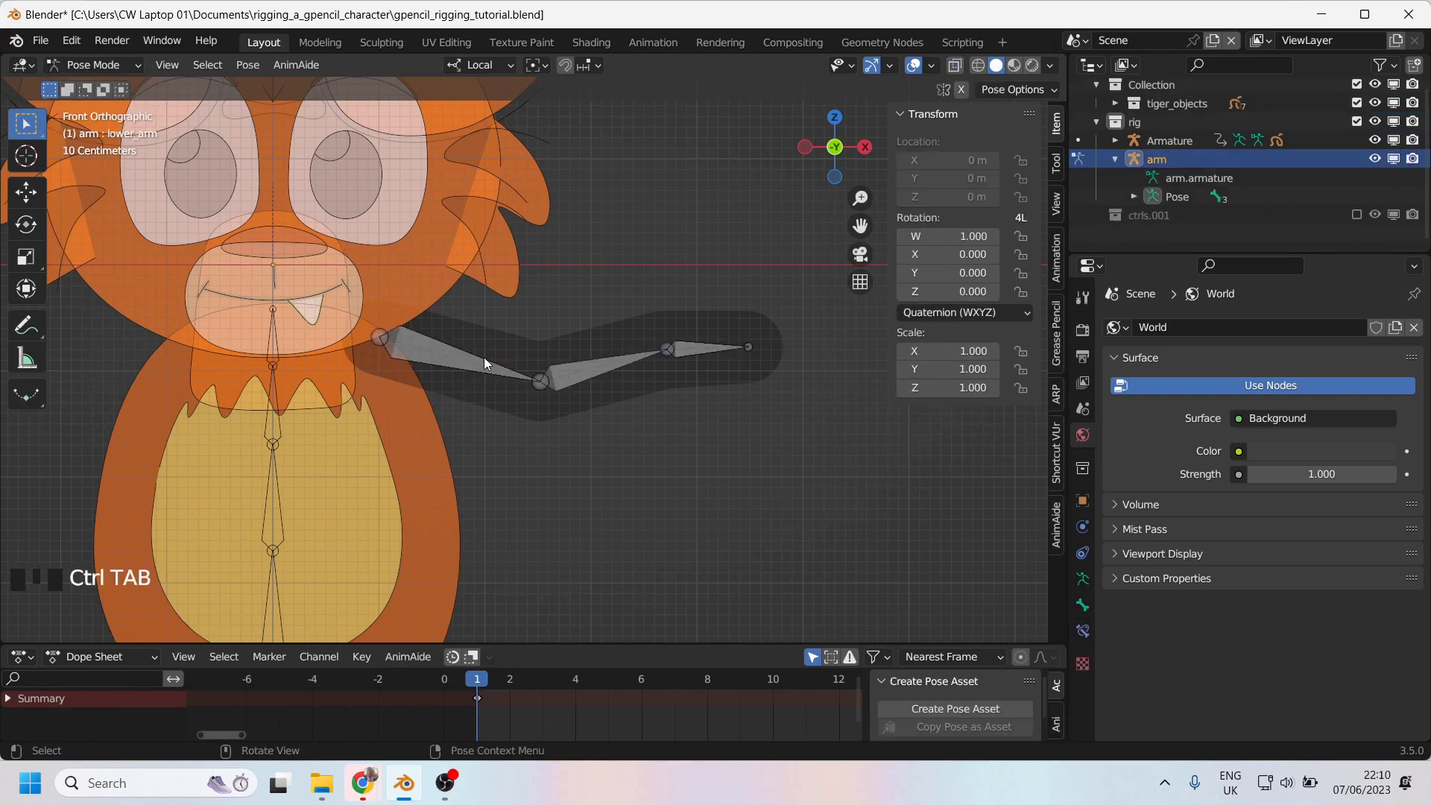
scroll(480, 373, up, 1)
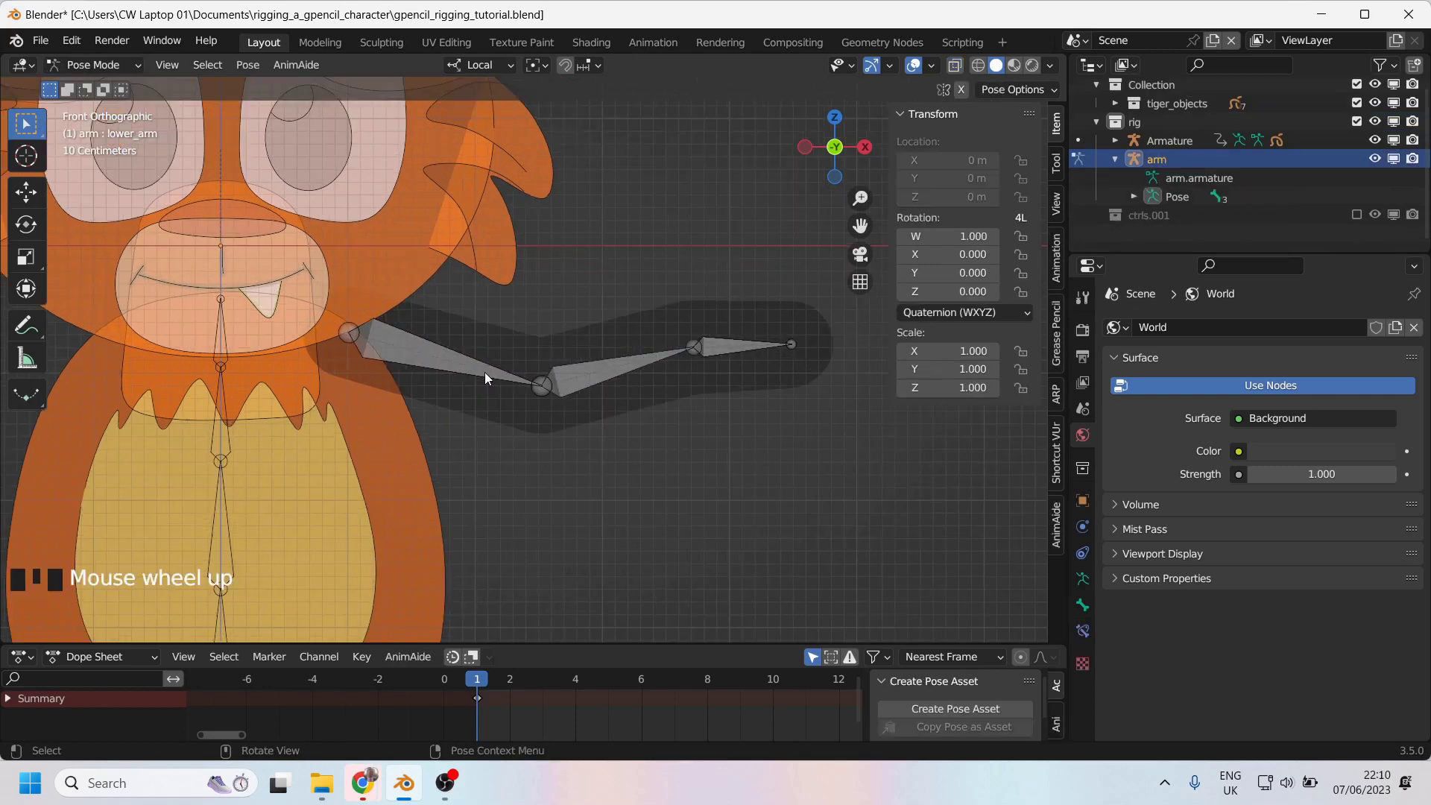
click(440, 365)
click(570, 379)
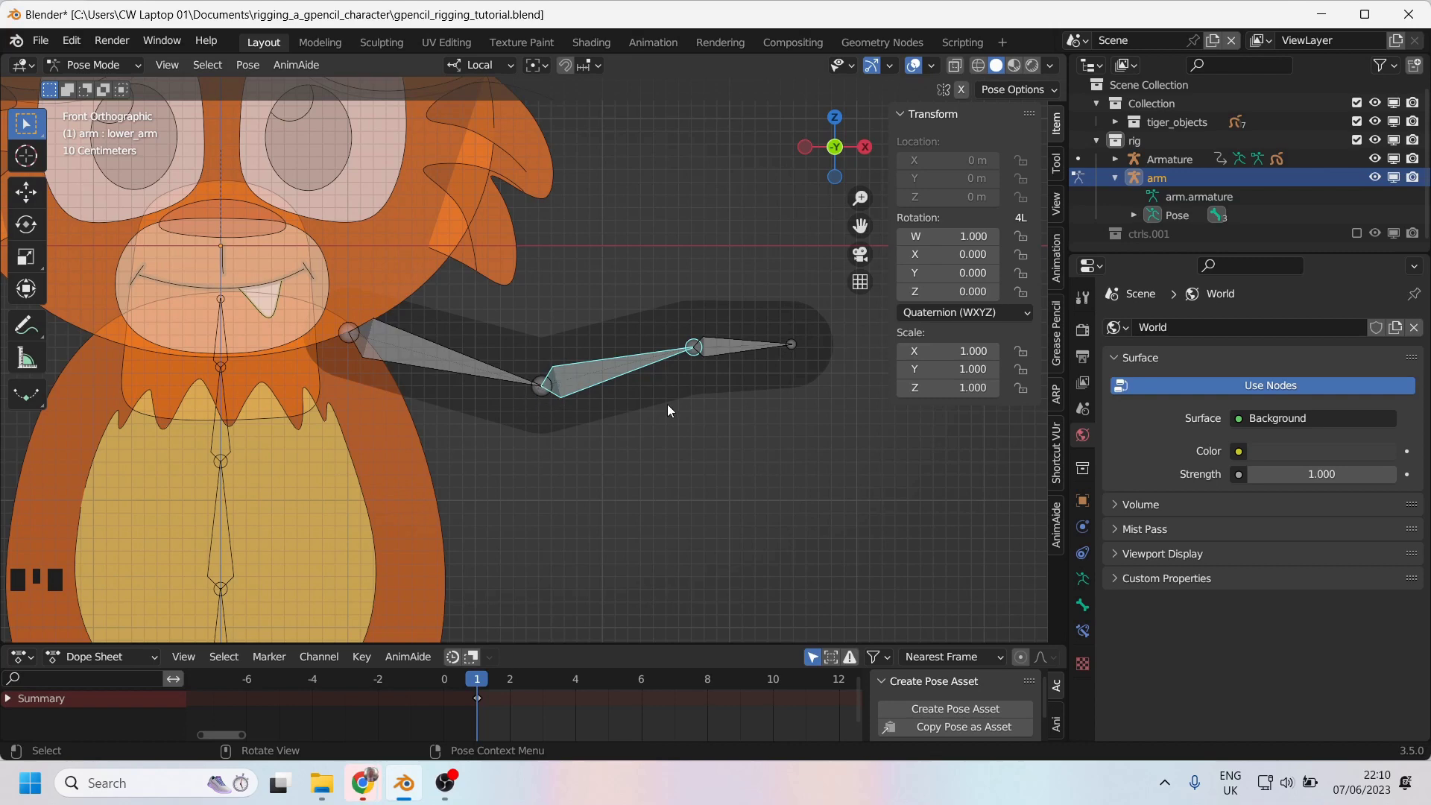
Add an Inverse Kinematics bone constraint to lower_arm and test-move it.
click(1084, 632)
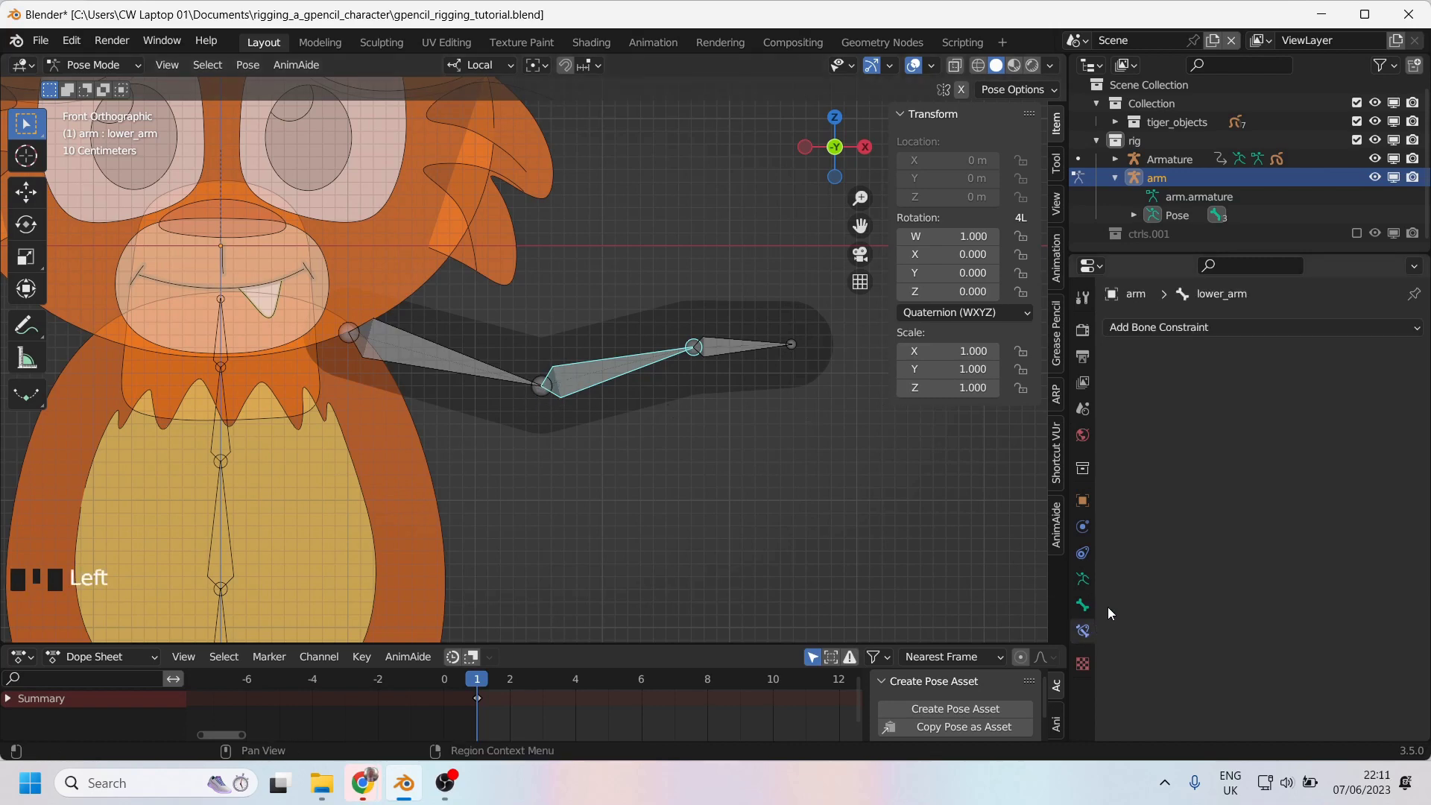
click(1171, 328)
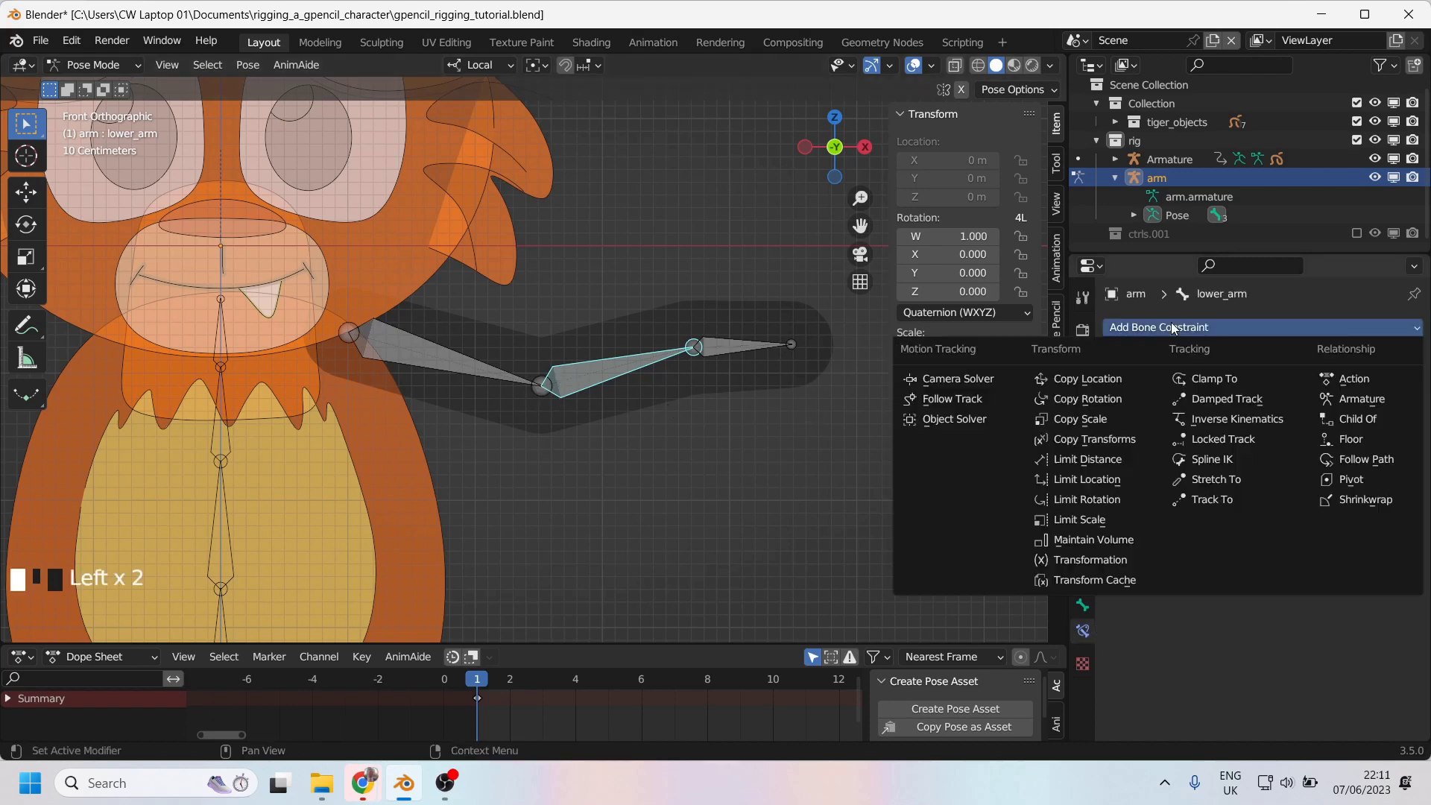
click(1222, 419)
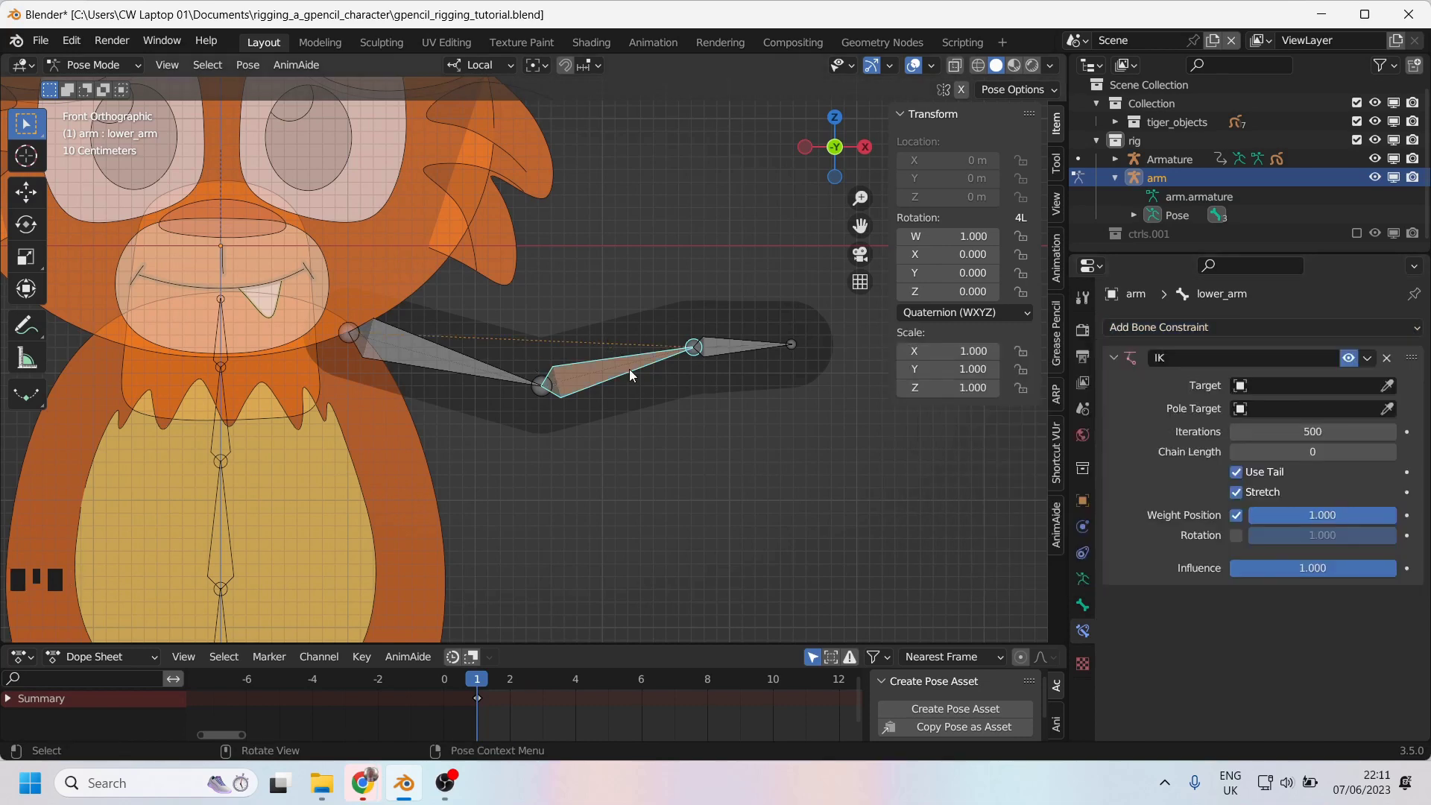
key(g)
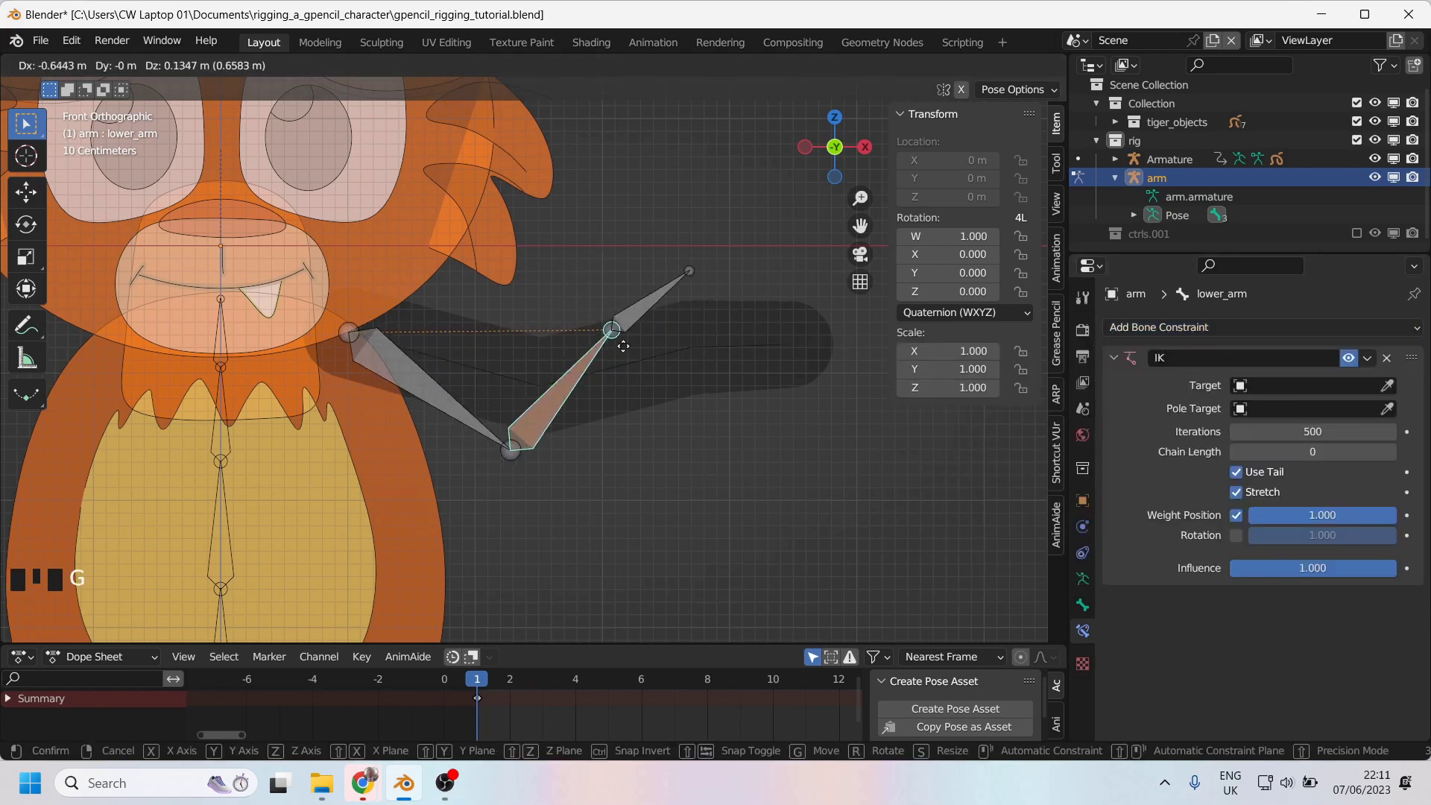
Cancel the test move and set the IK target to the arm armature's paw bone.
key(Escape)
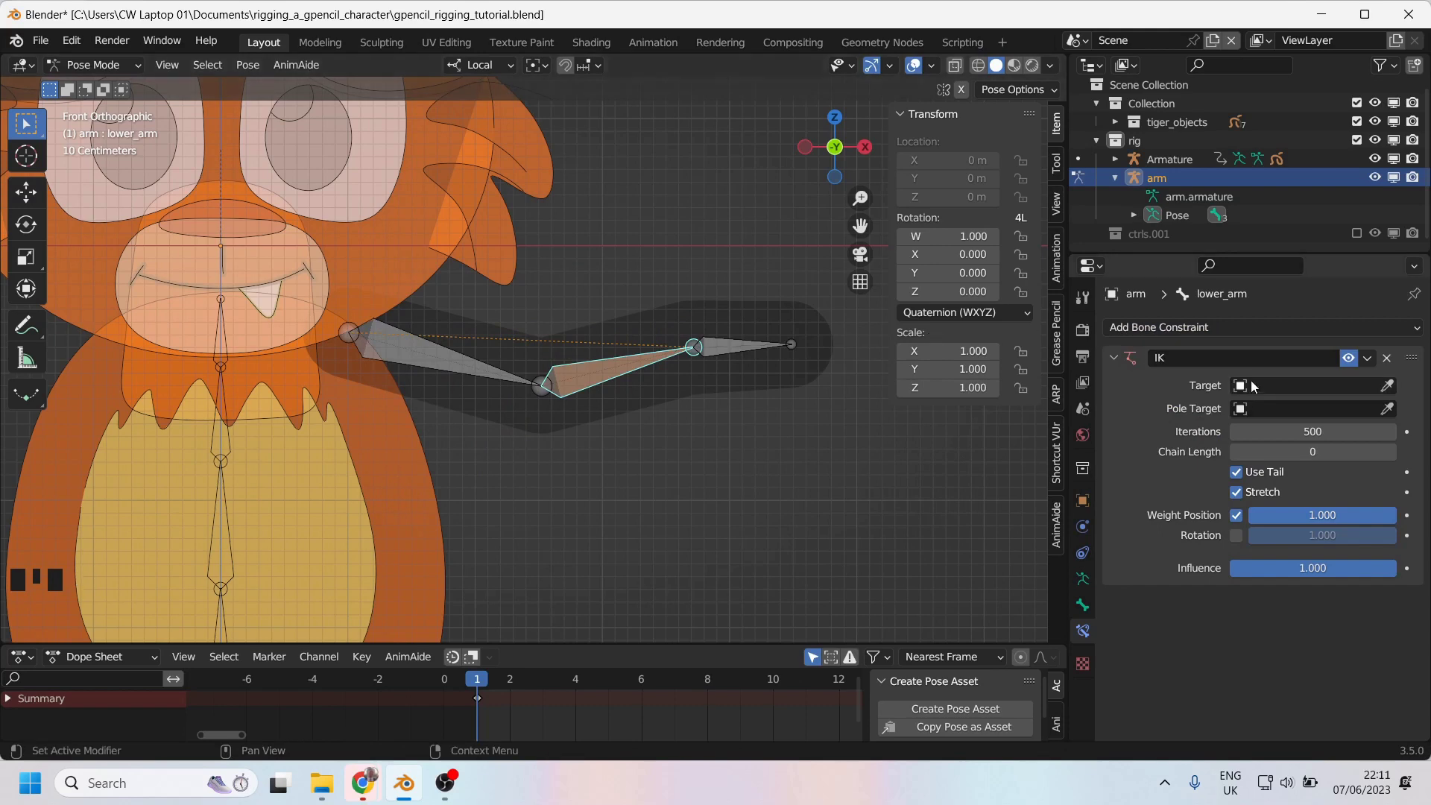
click(1278, 385)
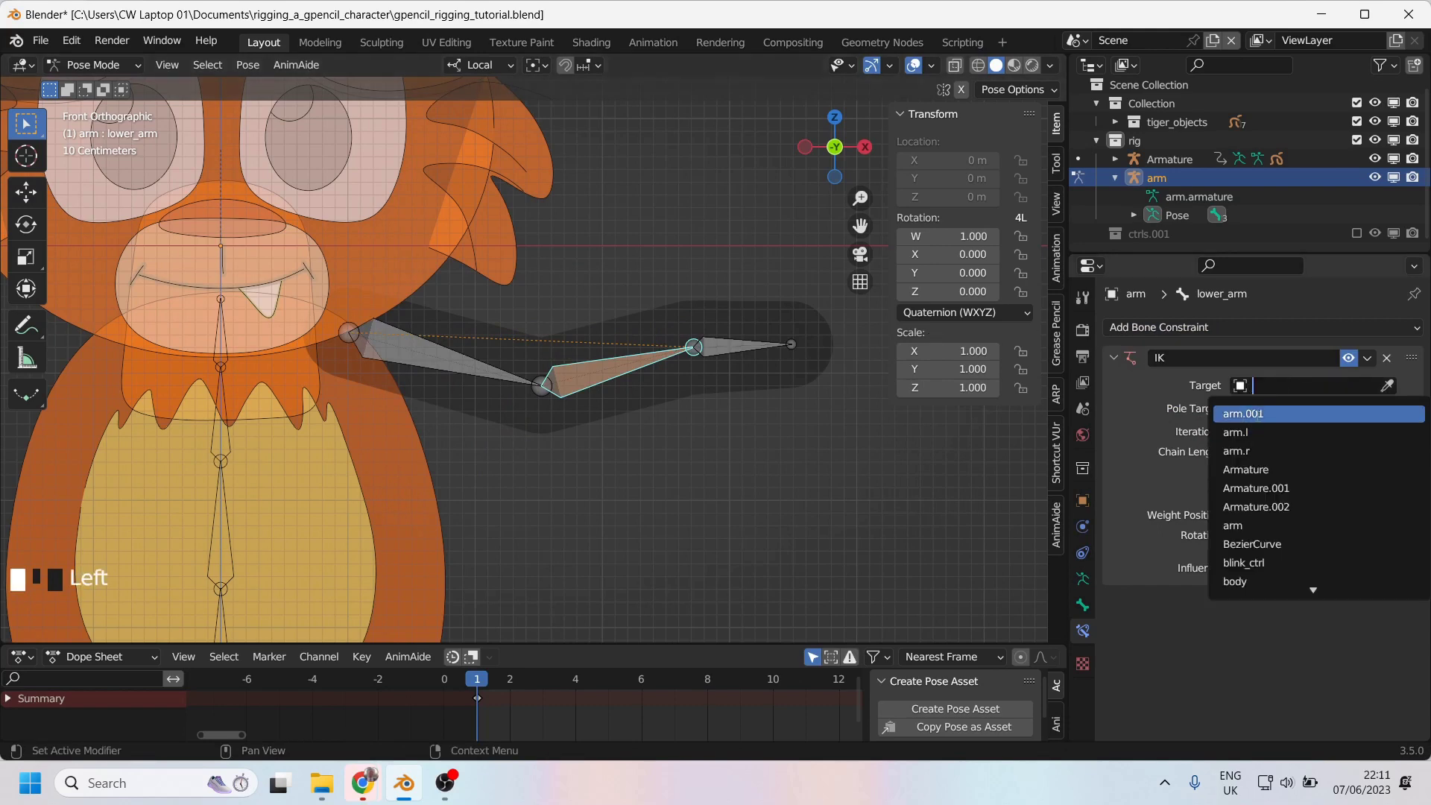
click(1256, 526)
click(1256, 408)
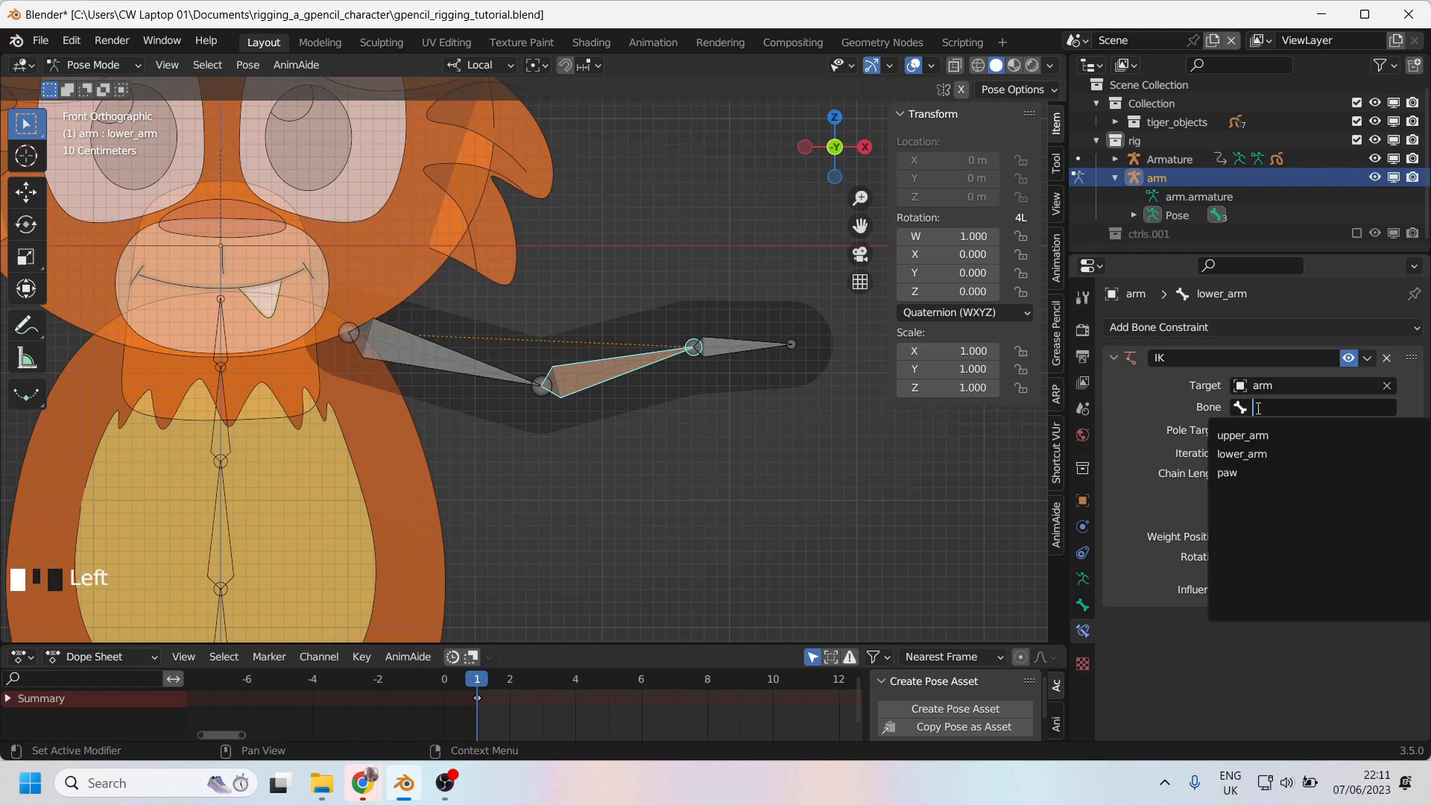
click(1230, 472)
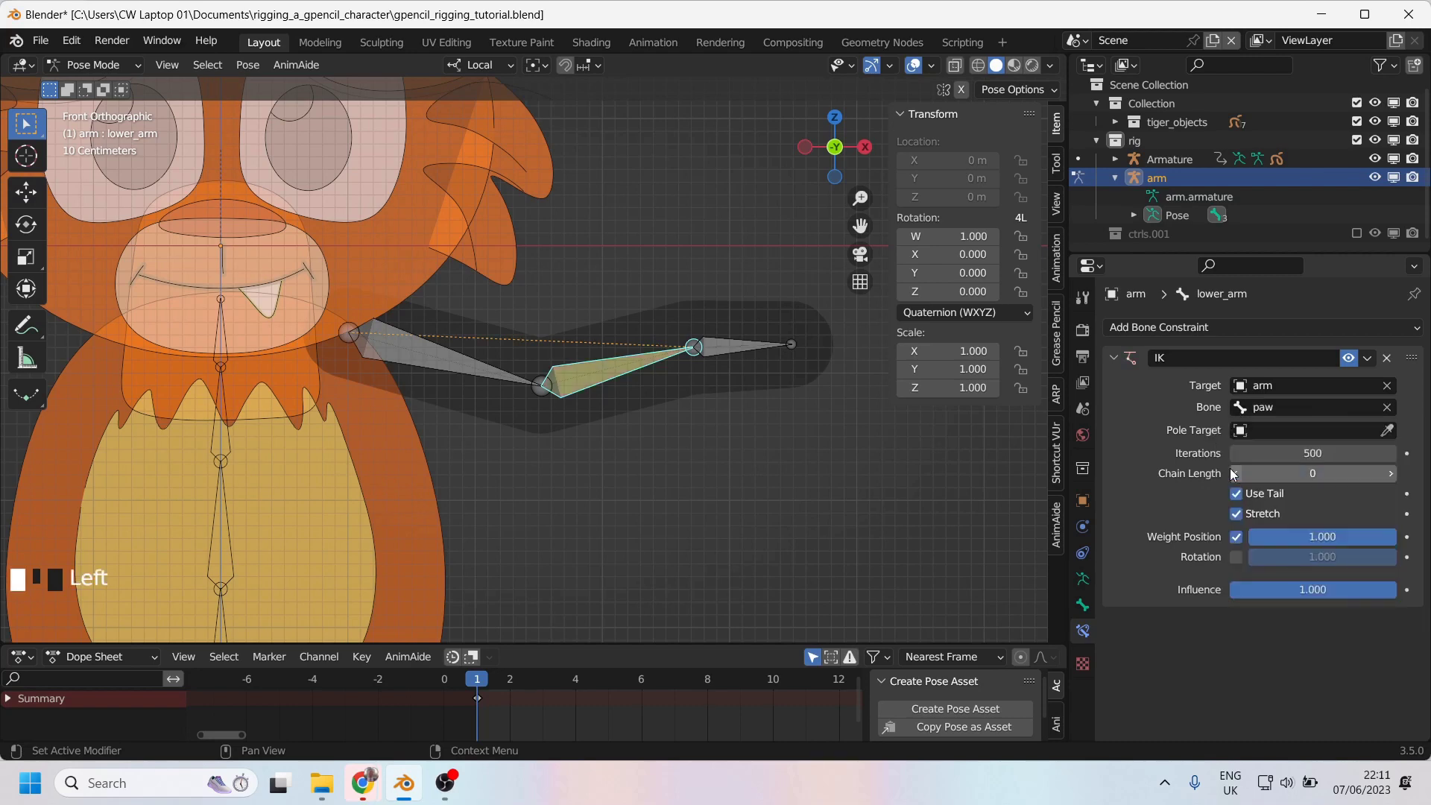
Test the paw bone by transforming it, then cancel to keep it at rest.
click(713, 348)
key(g)
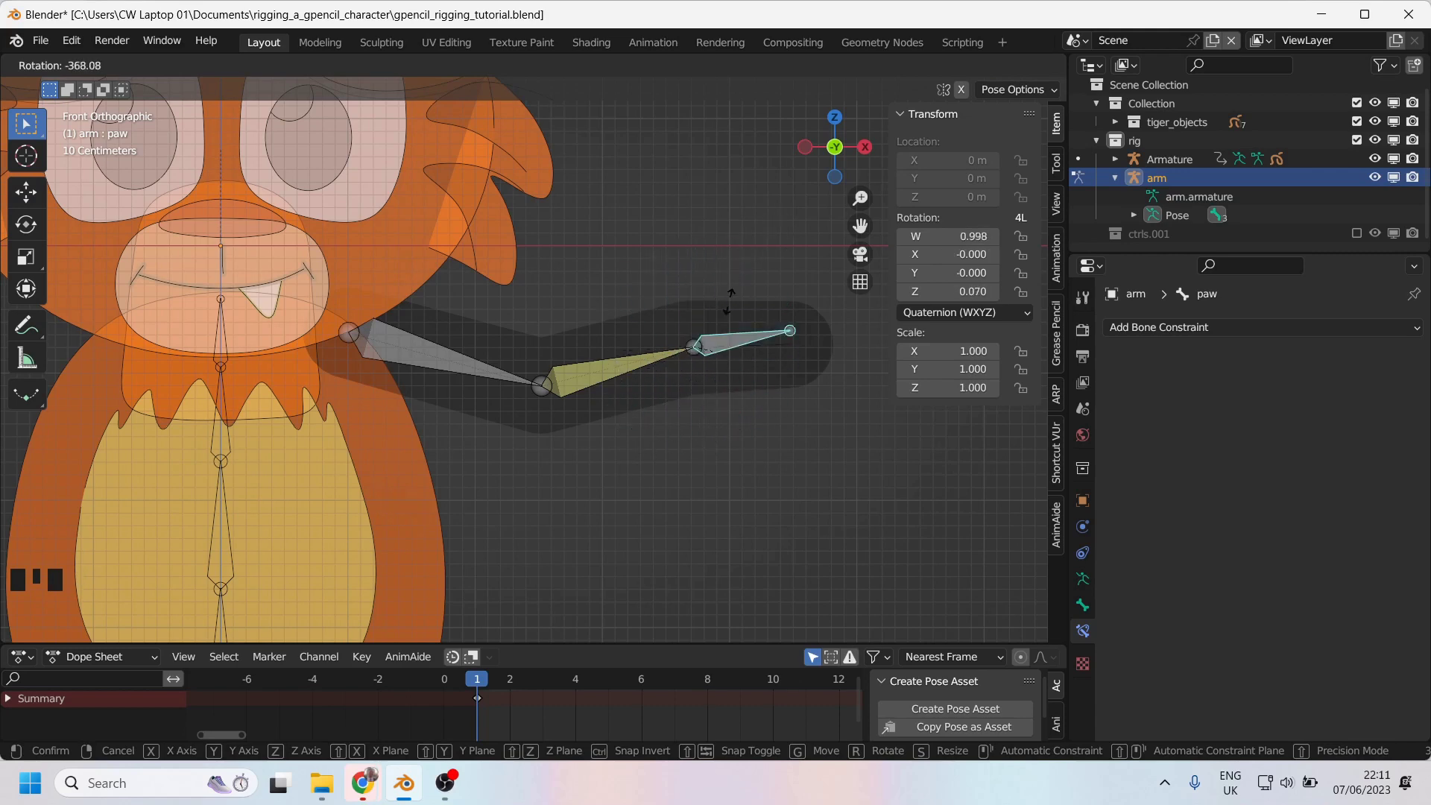
key(Escape)
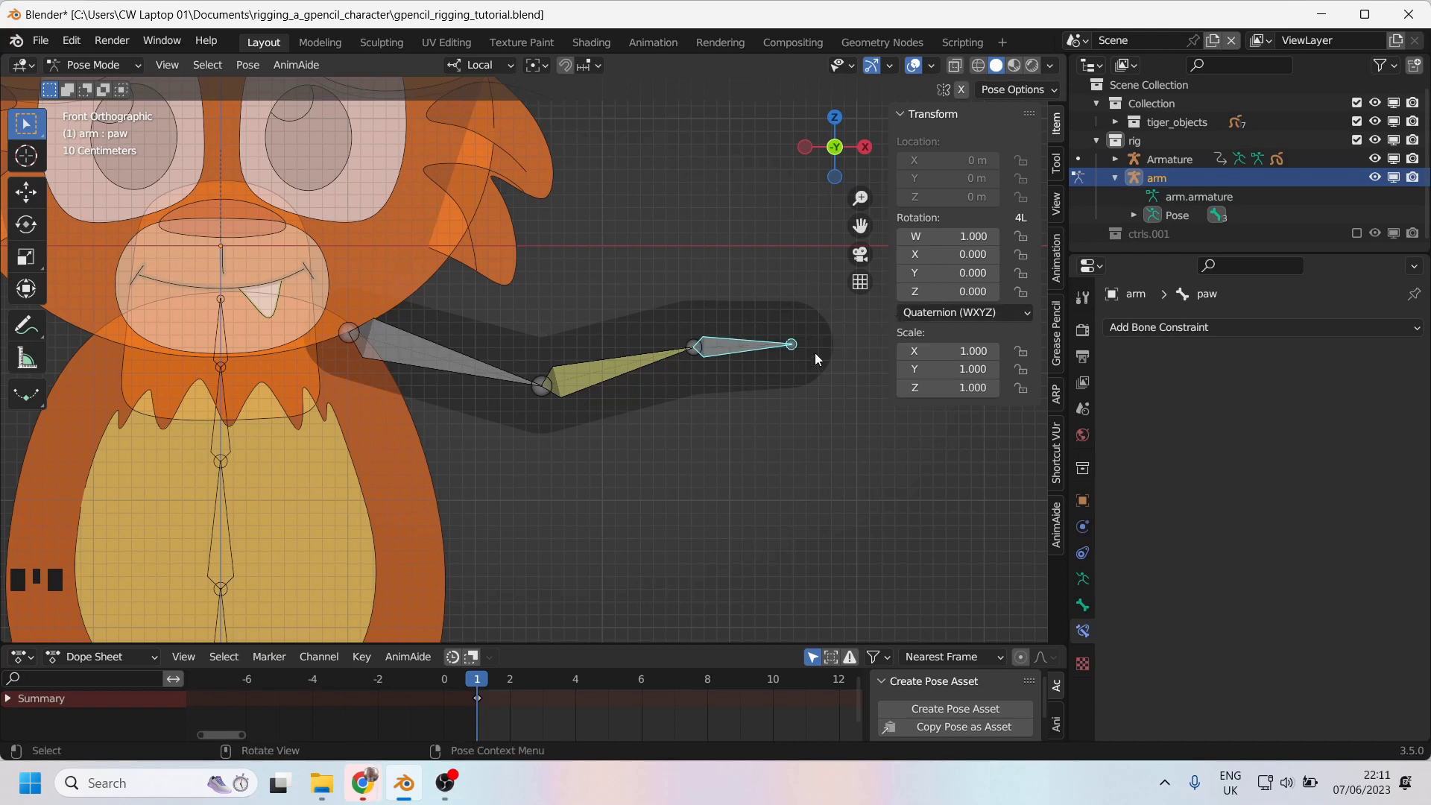
click(735, 346)
Clear the paw bone's parent in Edit Mode with Alt+P > Clear Parent.
key(Tab)
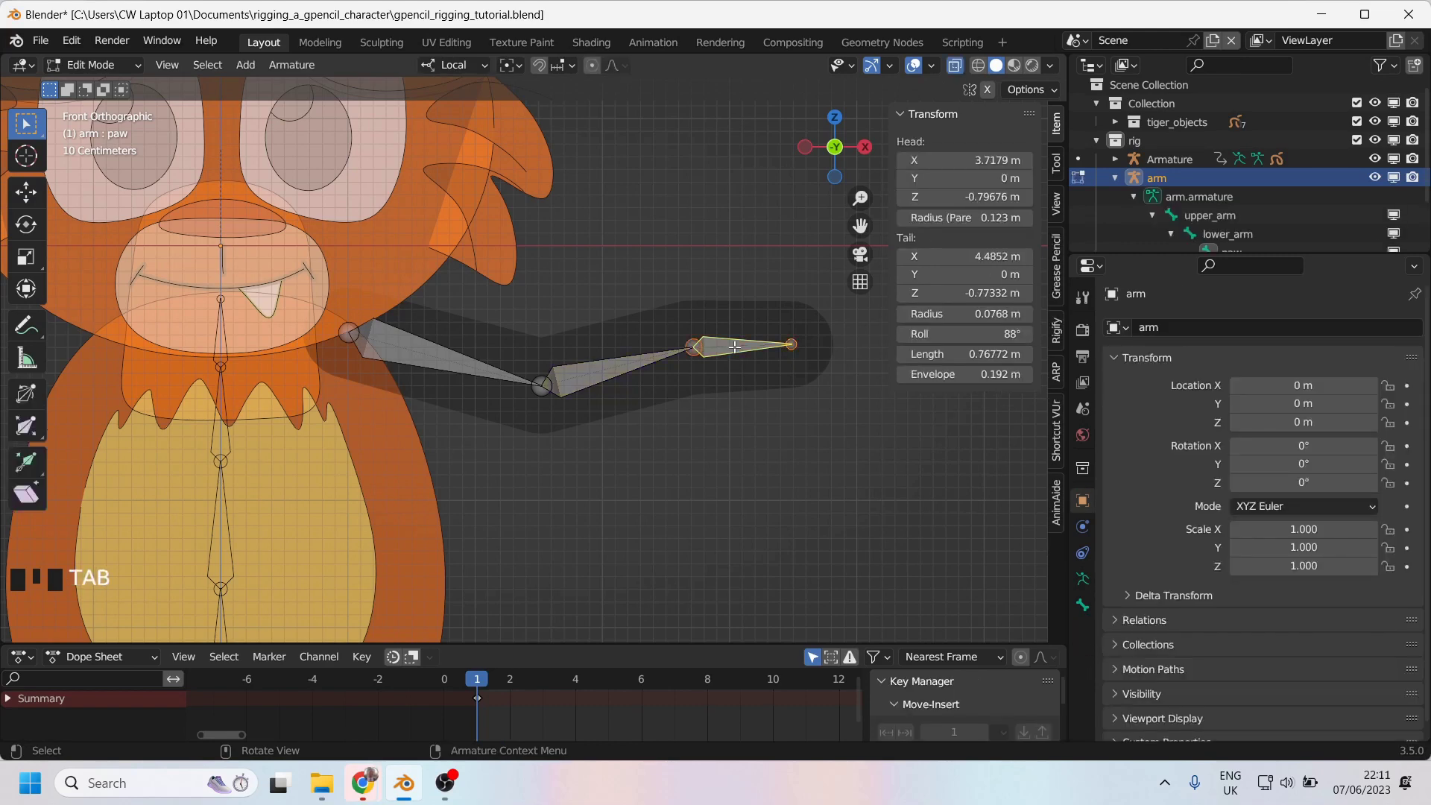
key(alt+p)
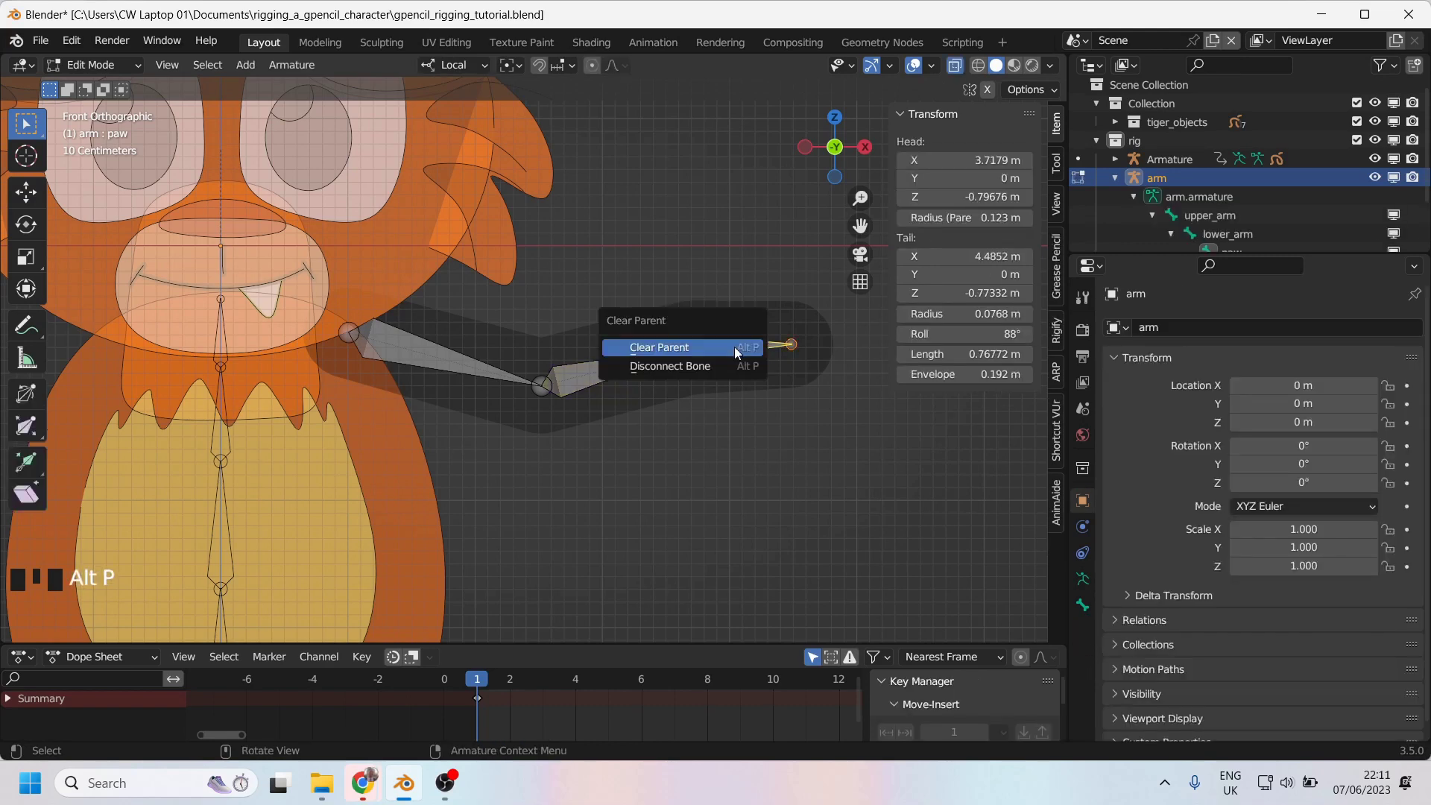
click(735, 347)
Test-grab the paw in Pose Mode to see the arm bend, then cancel back to rest.
key(g)
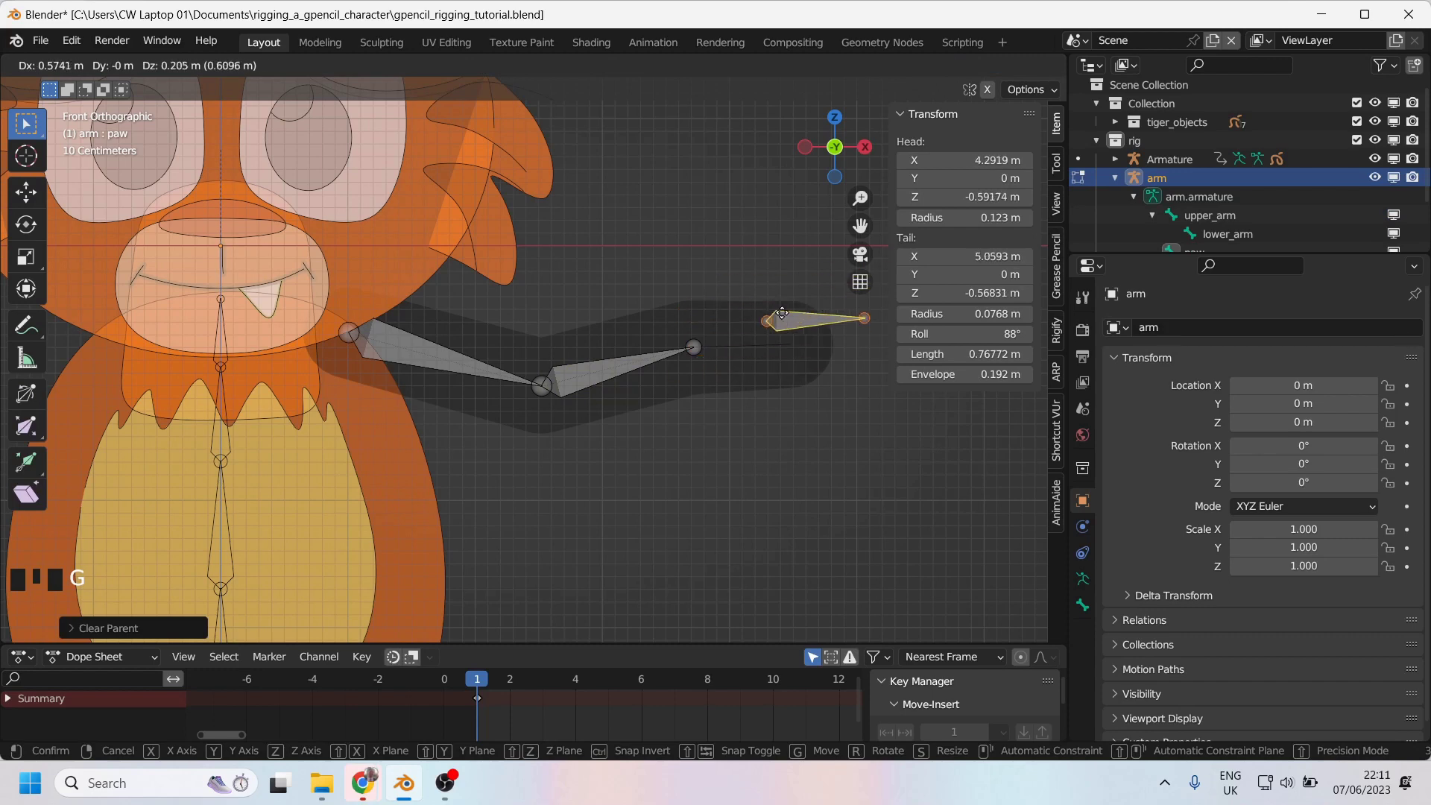
key(Escape)
key(Tab)
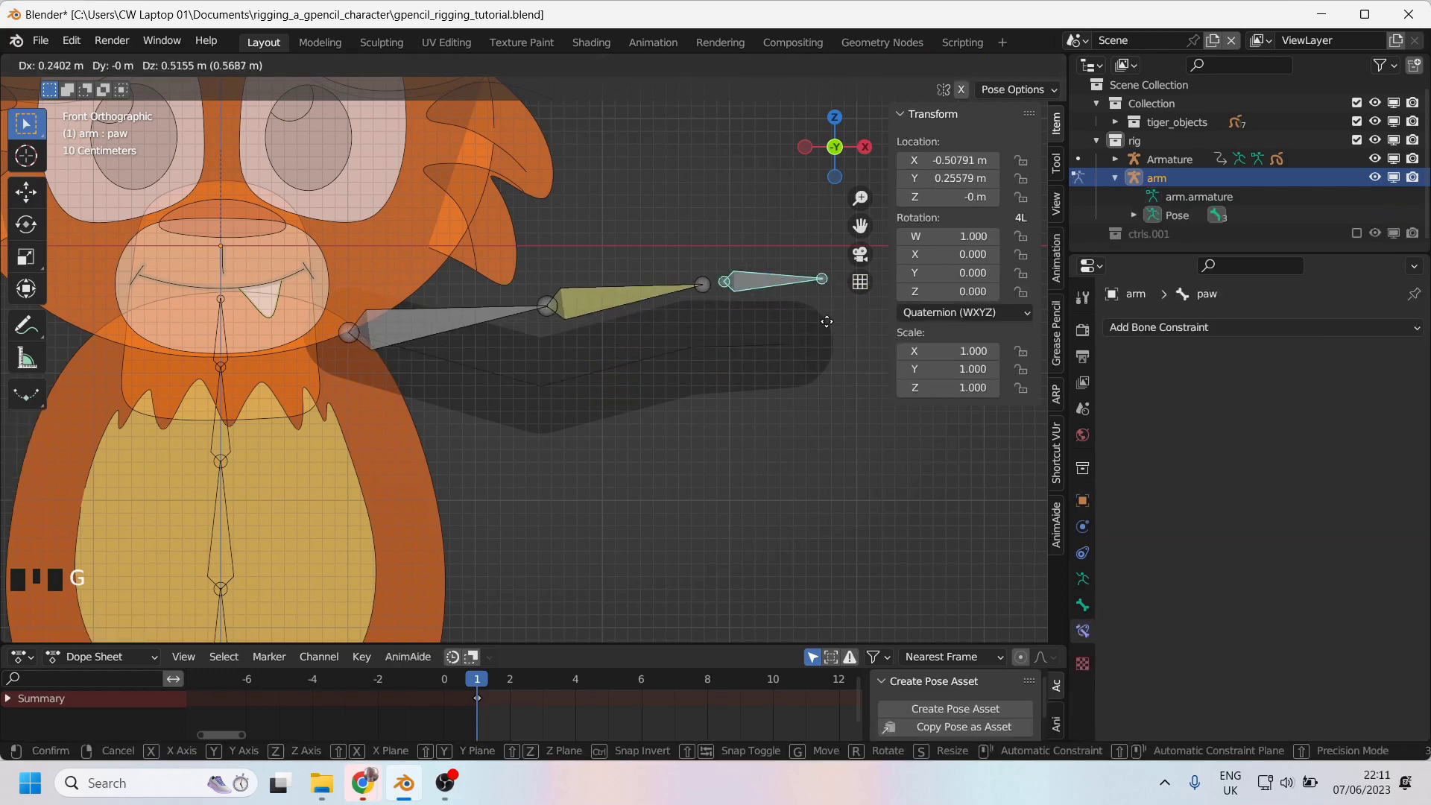
right_click(735, 351)
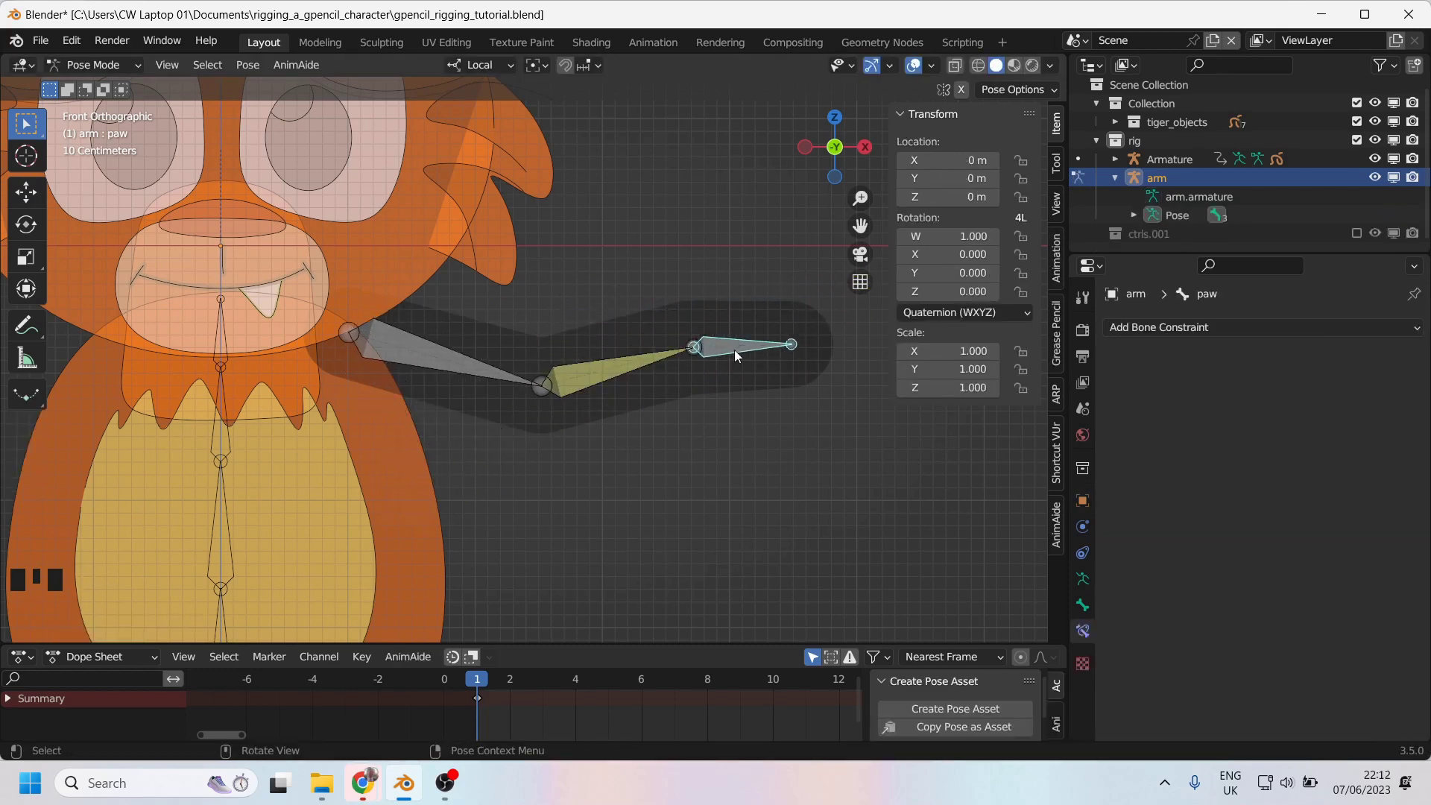
key(g)
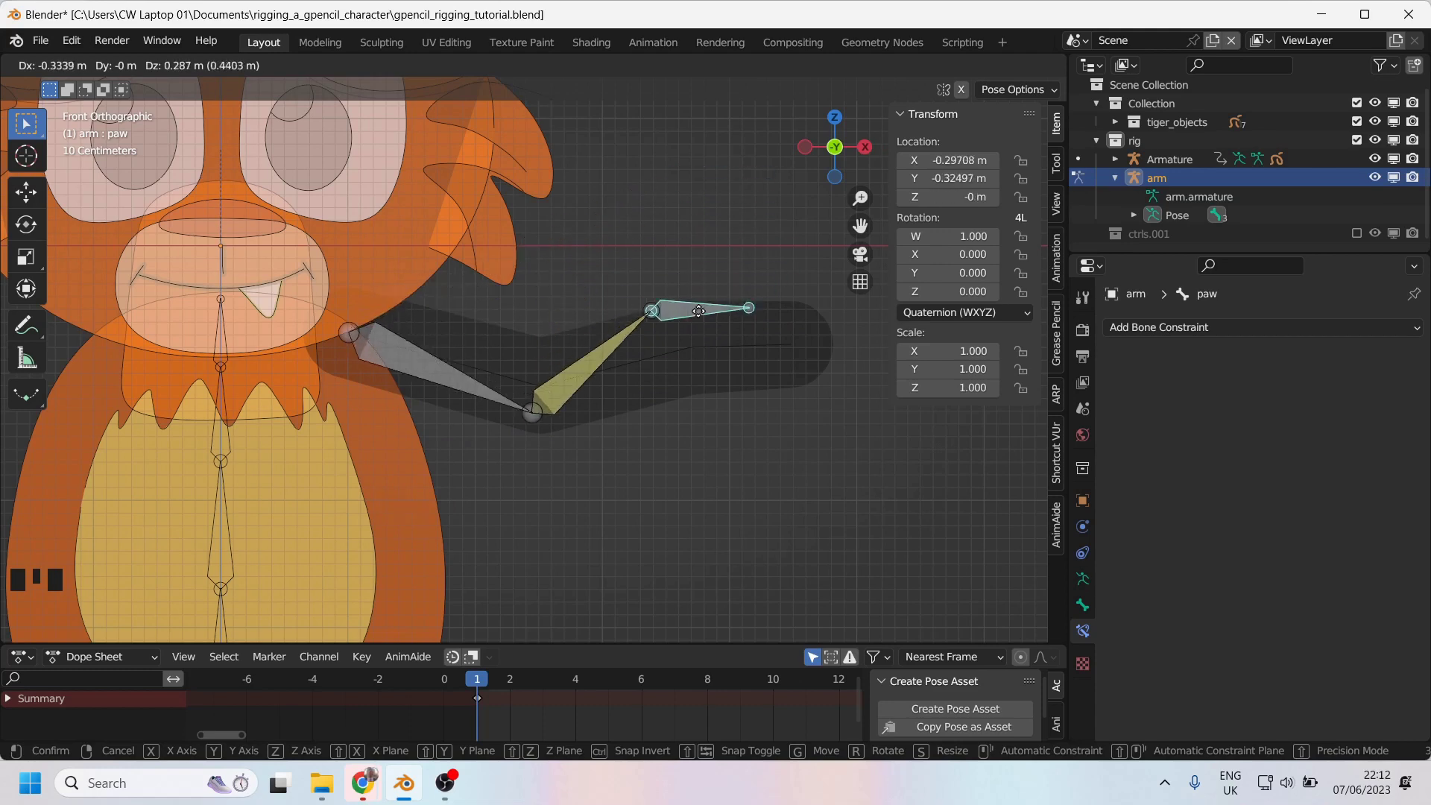
key(Escape)
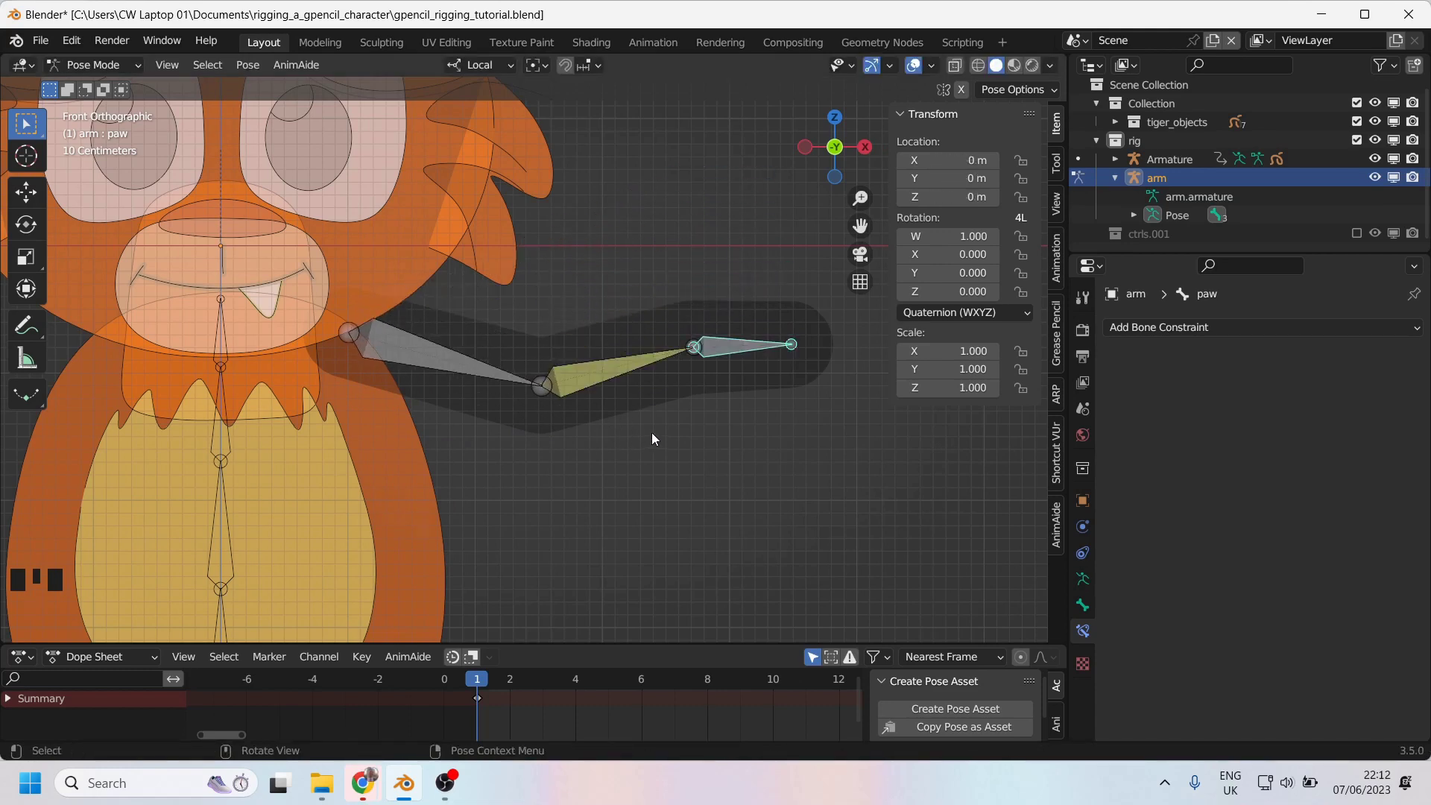
shift+scroll(599, 419, up, 2)
scroll(623, 426, up, 2)
scroll(571, 422, up, 1)
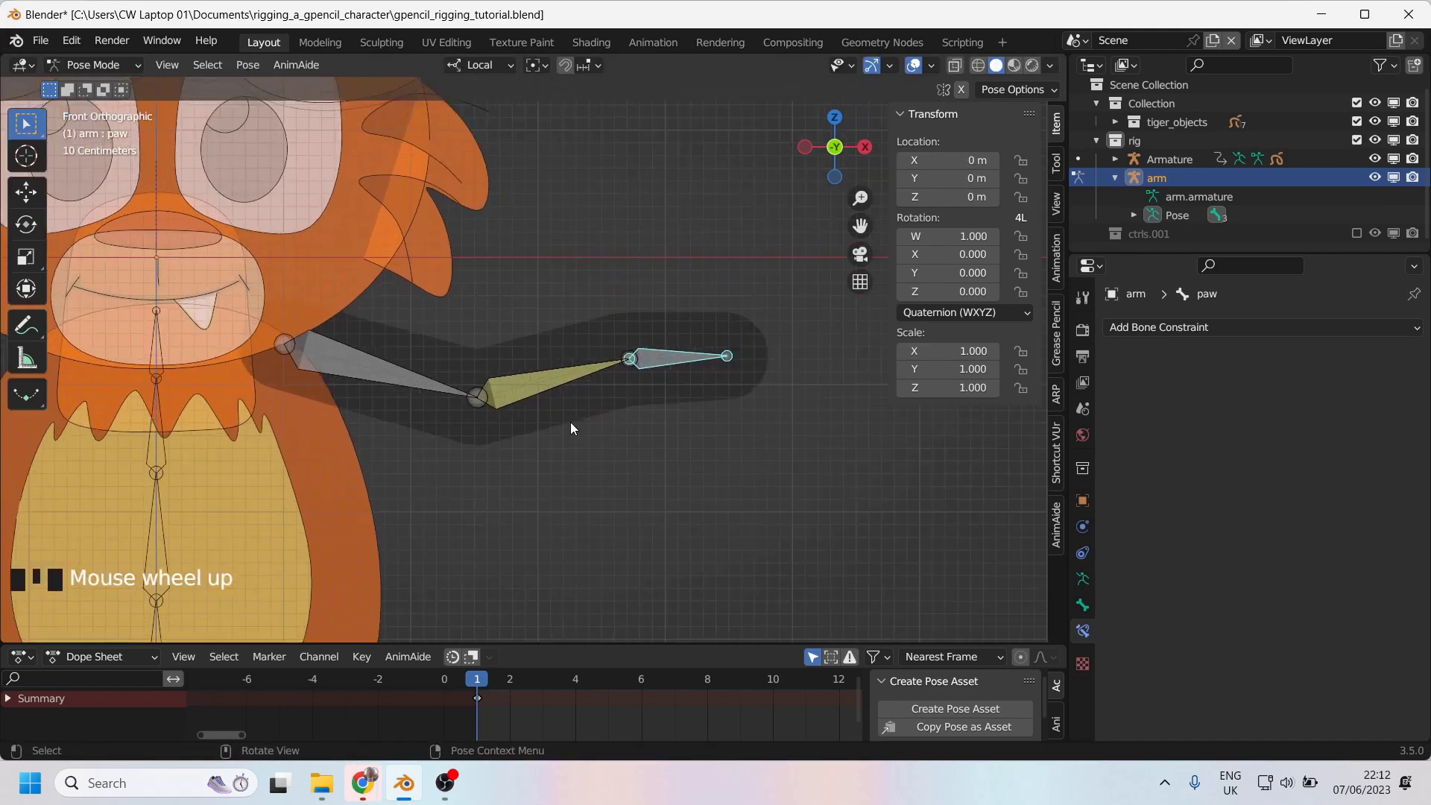
Add a new bone, move it along Z below the elbow and scale it down.
key(Tab)
click(657, 359)
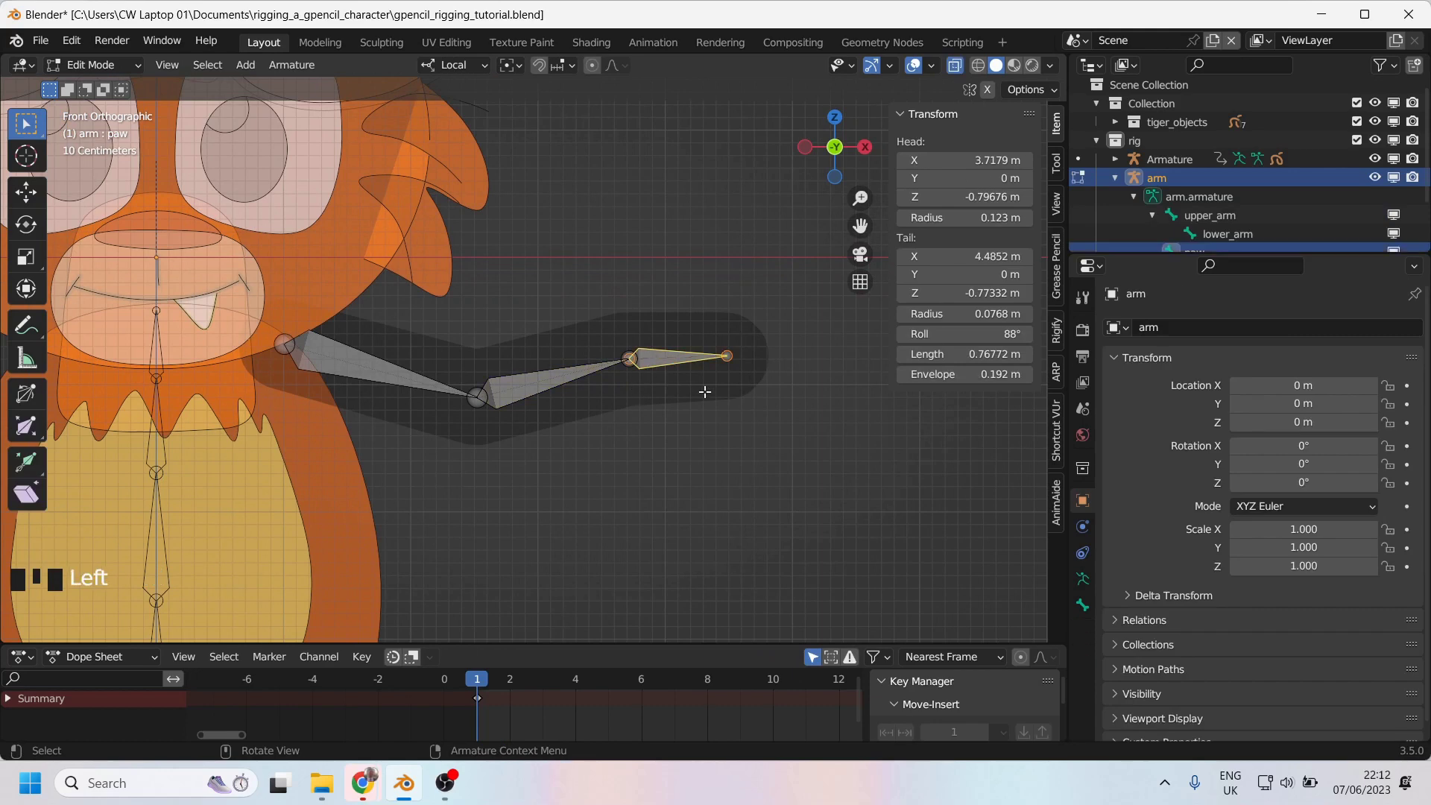
key(ctrl+z)
key(shift+a)
click(474, 346)
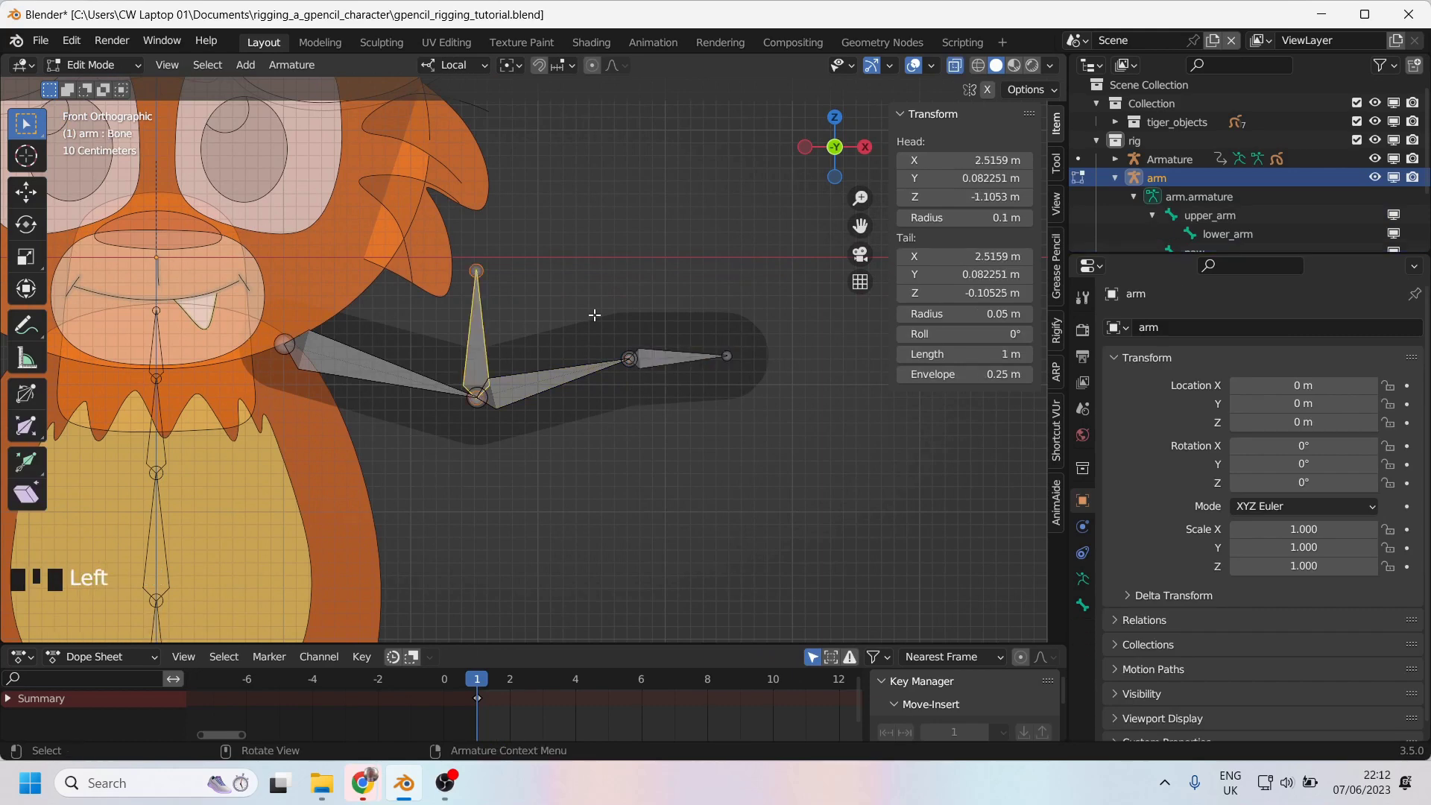
key(g)
key(z)
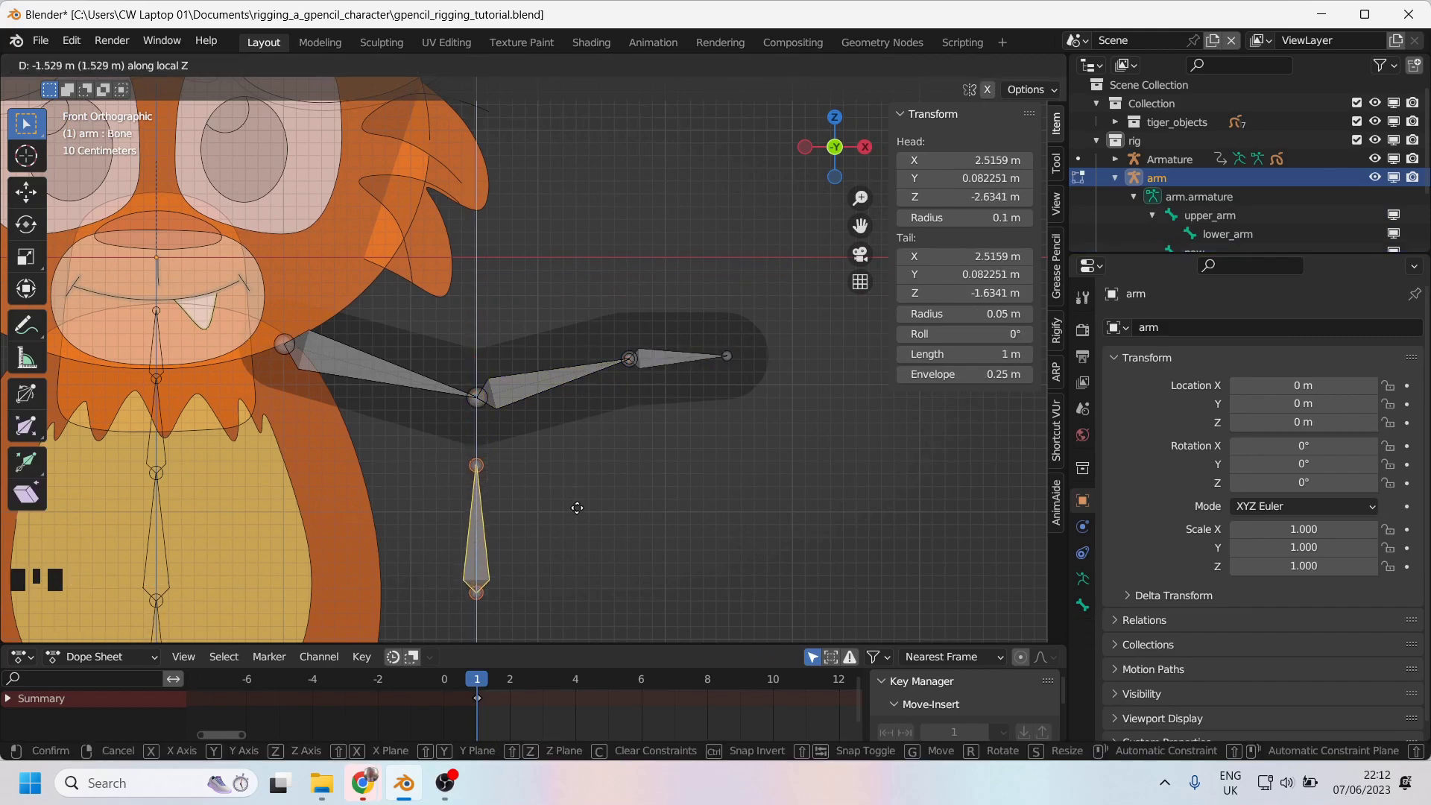
click(576, 506)
key(s)
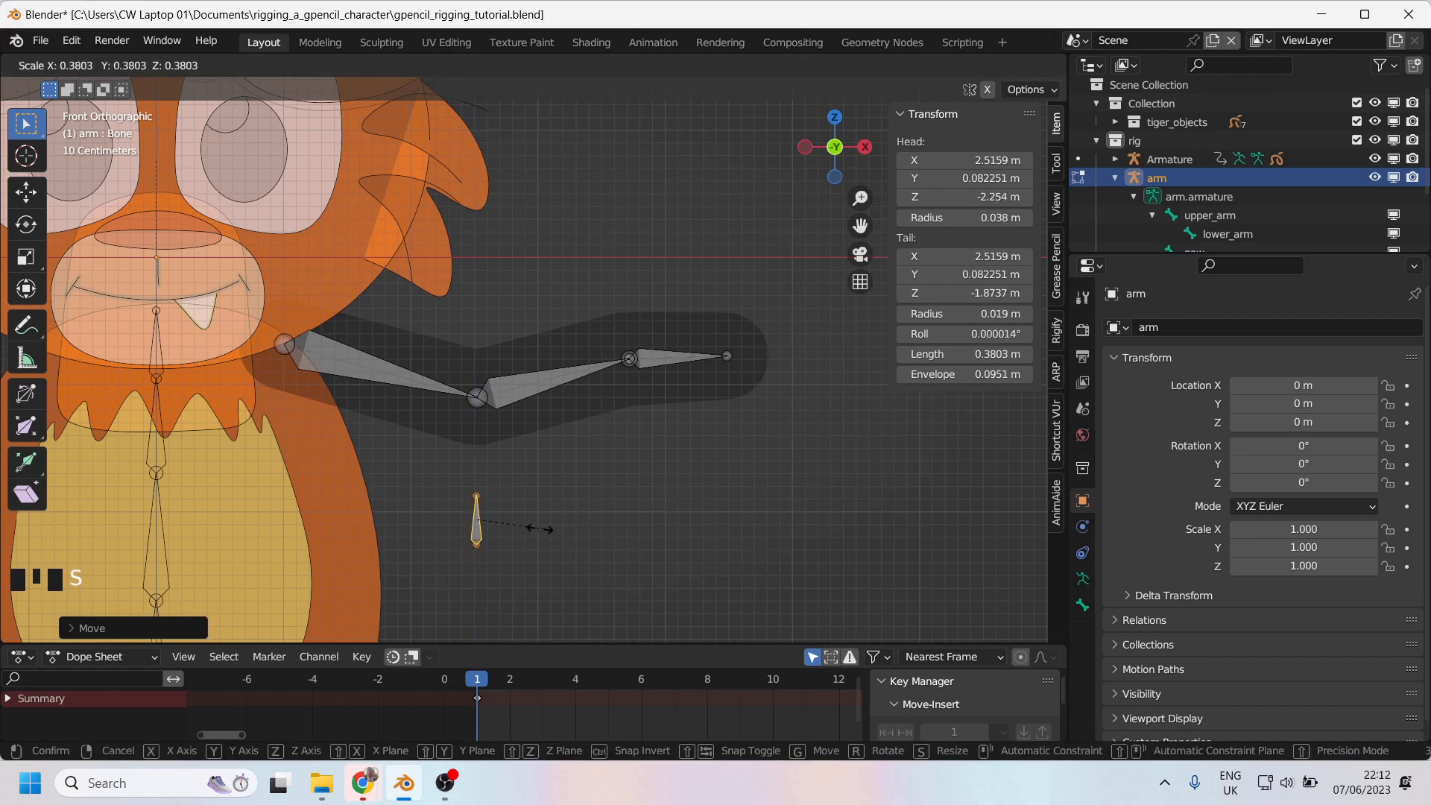
click(538, 528)
Nudge the small bone slightly higher and rename it pv.
key(g)
click(492, 504)
key(F2)
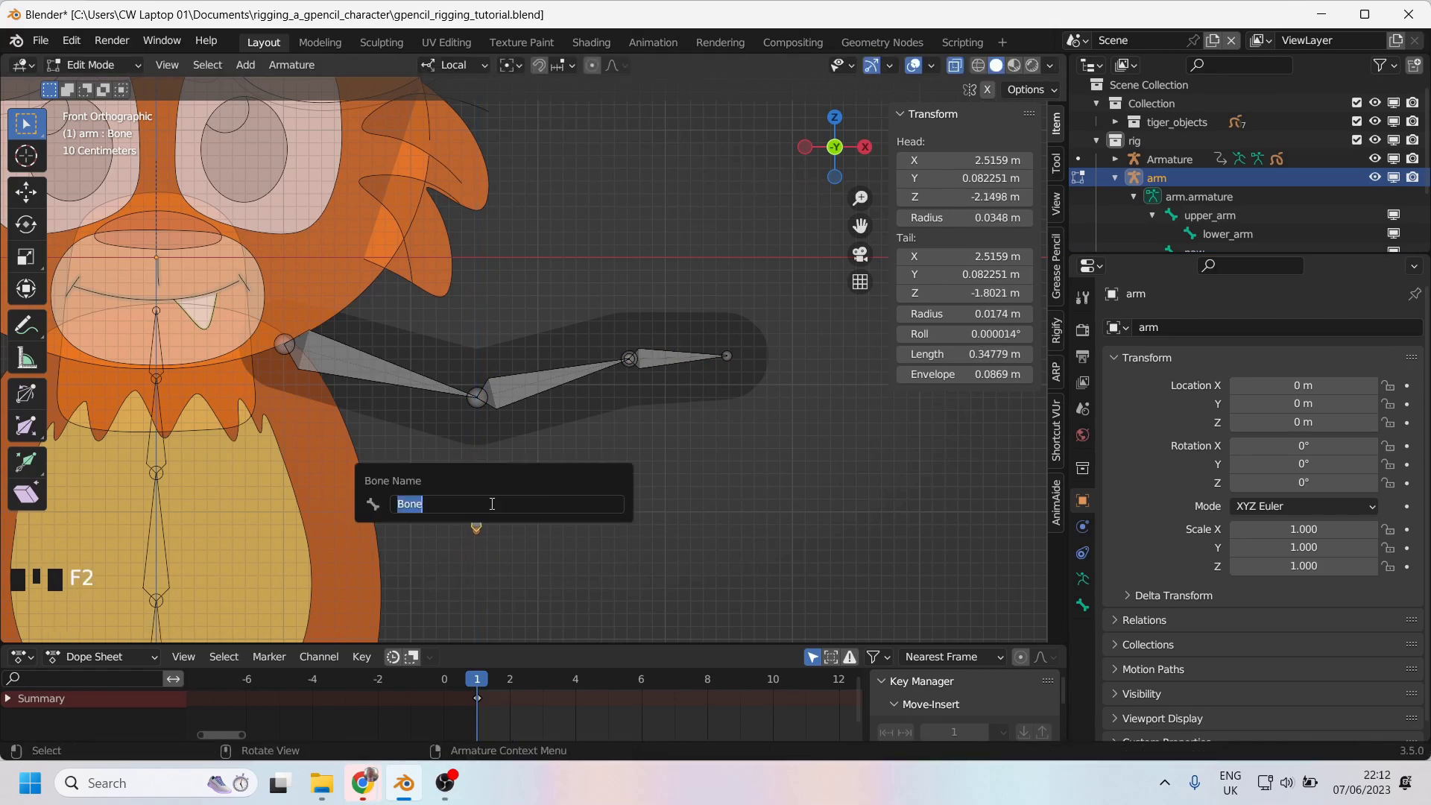
text(pv)
key(Return)
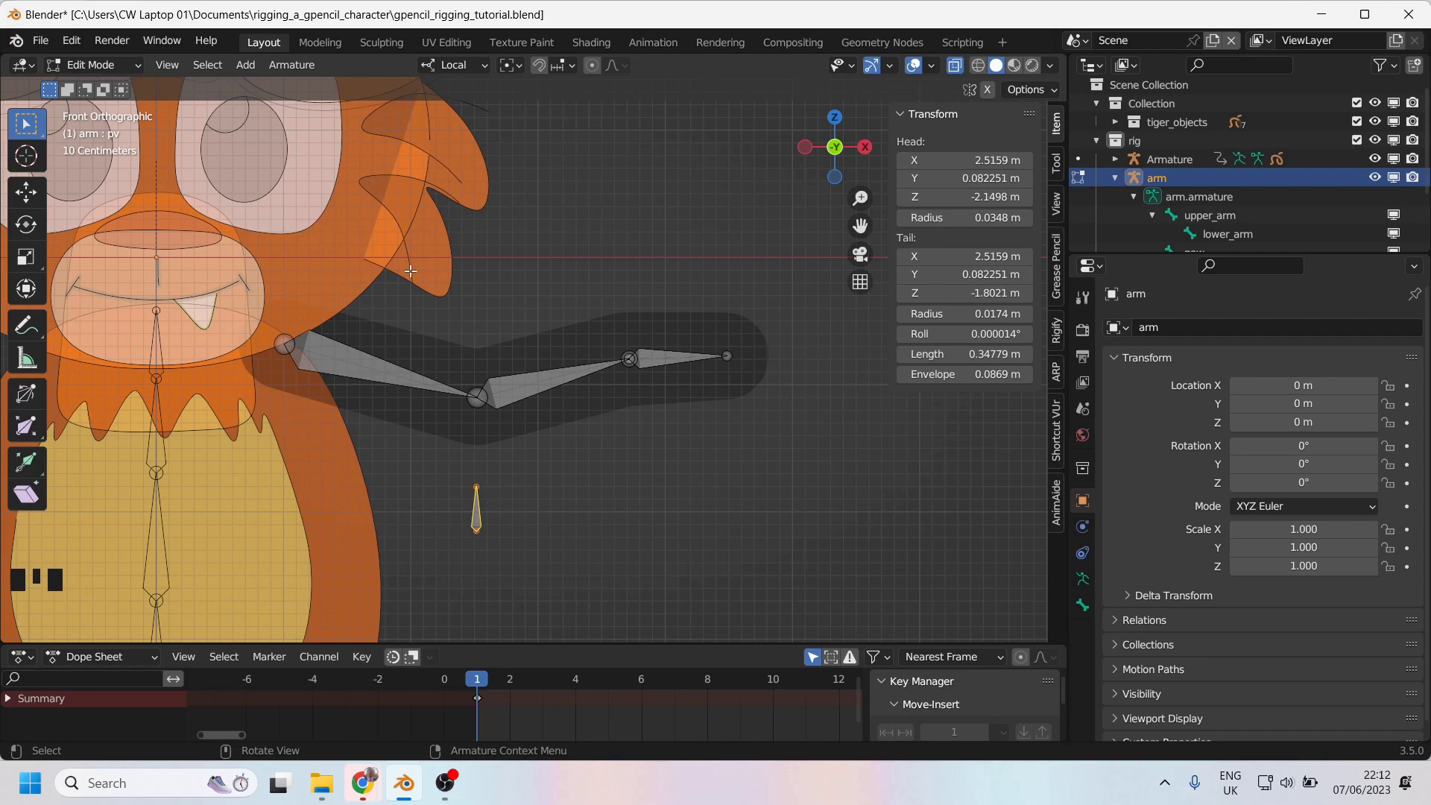
In Pose Mode, set lower_arm's IK pole target to the arm armature.
key(Tab)
click(492, 394)
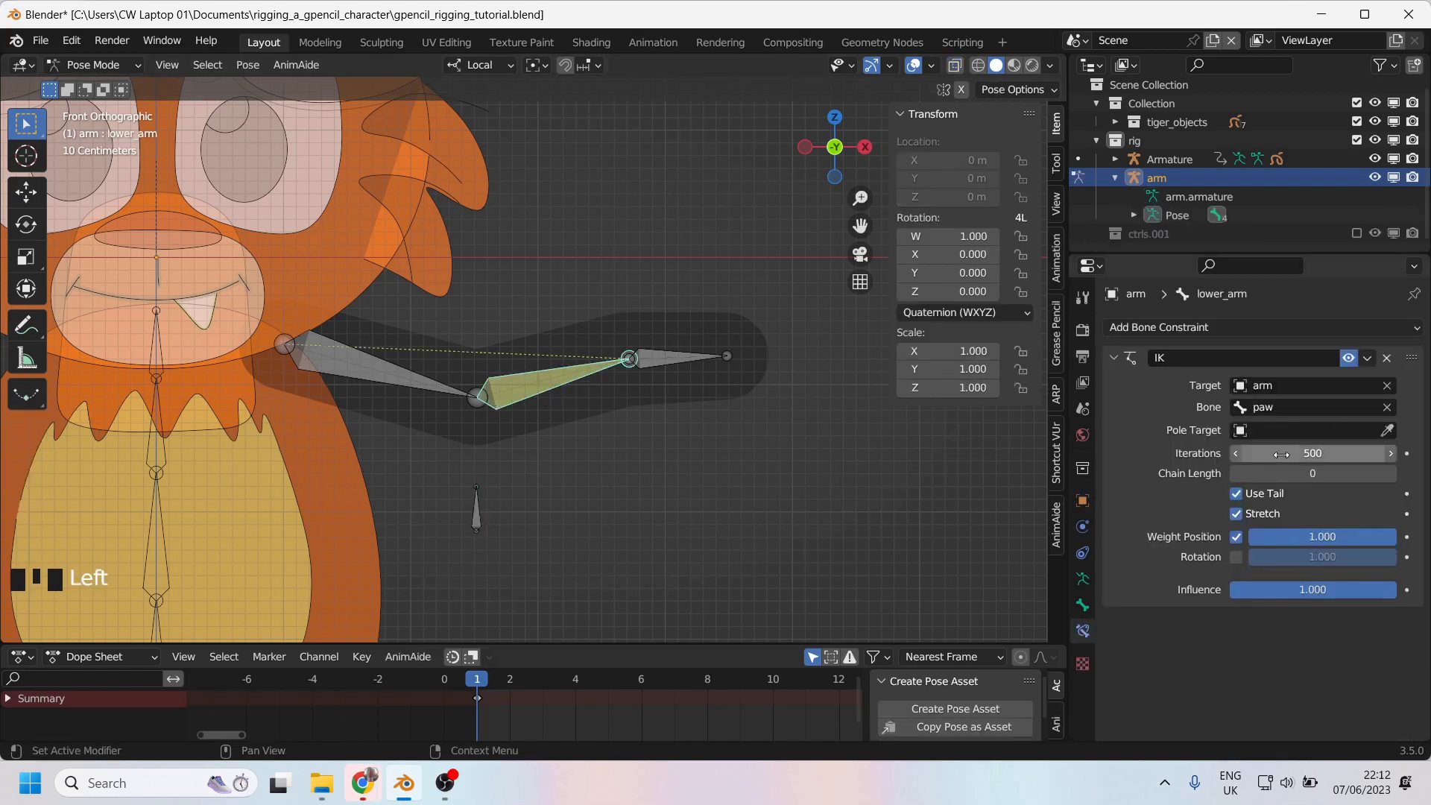
click(1274, 431)
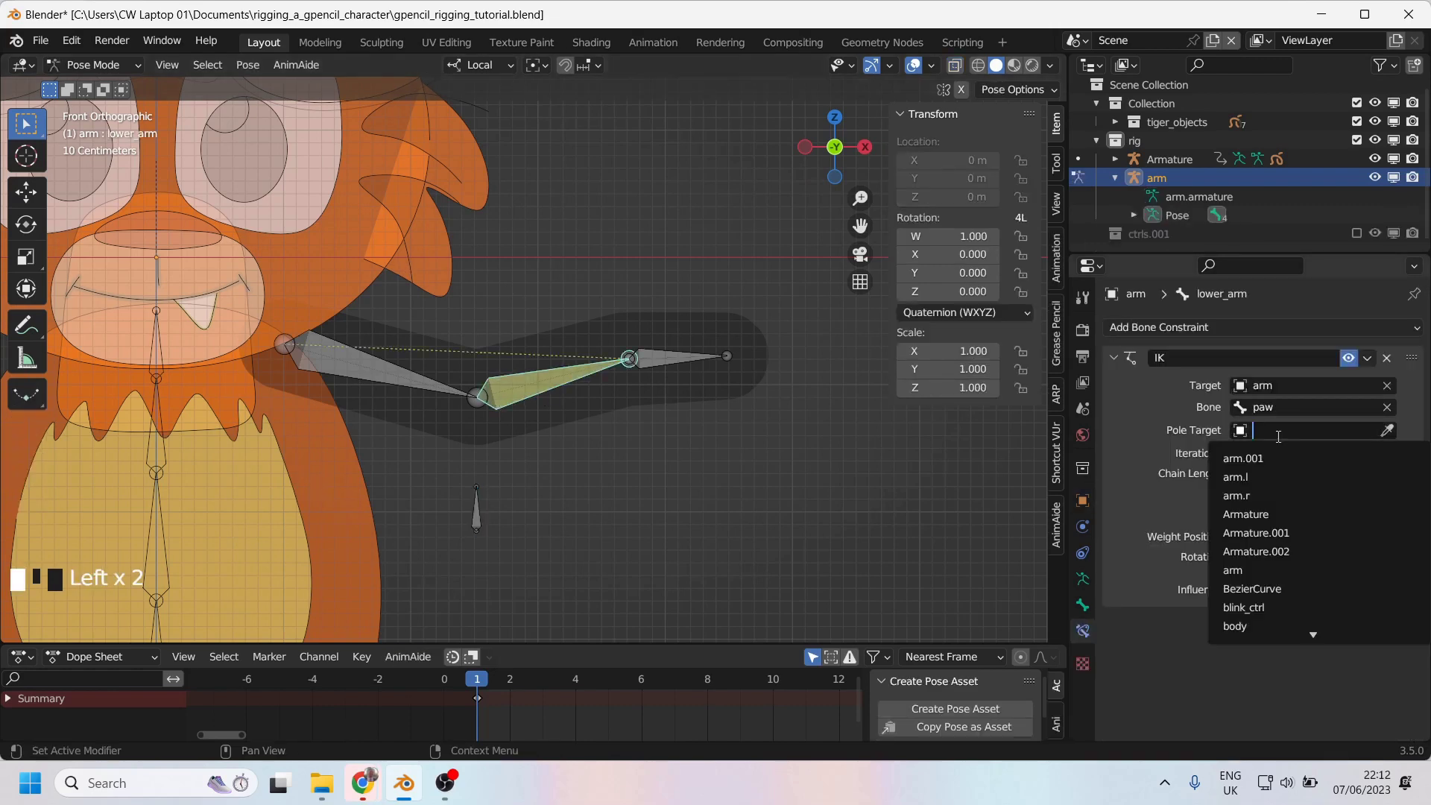
click(1257, 570)
click(1263, 451)
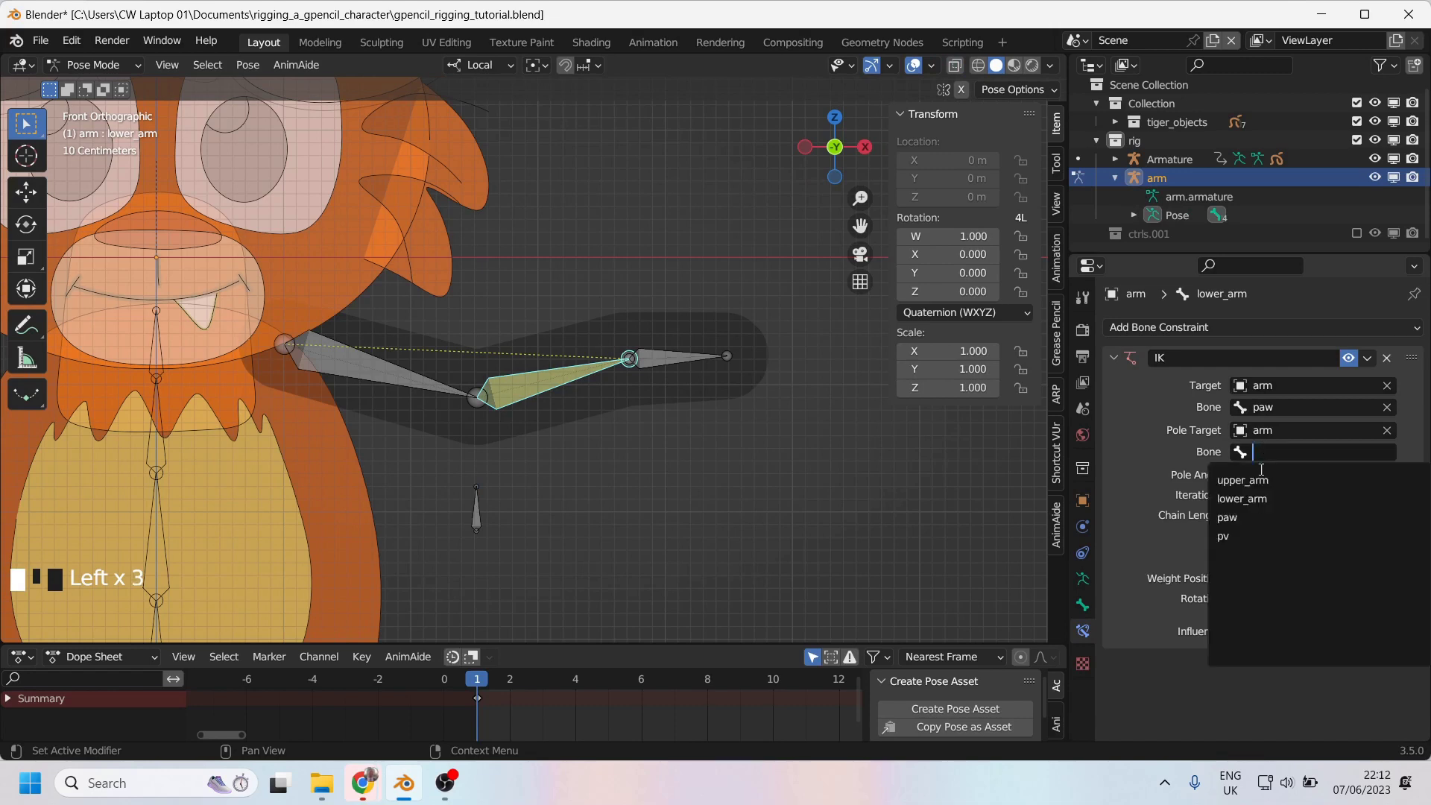
Set the IK pole bone to pv and pull the paw to a new spot to test.
click(1223, 536)
click(678, 357)
key(g)
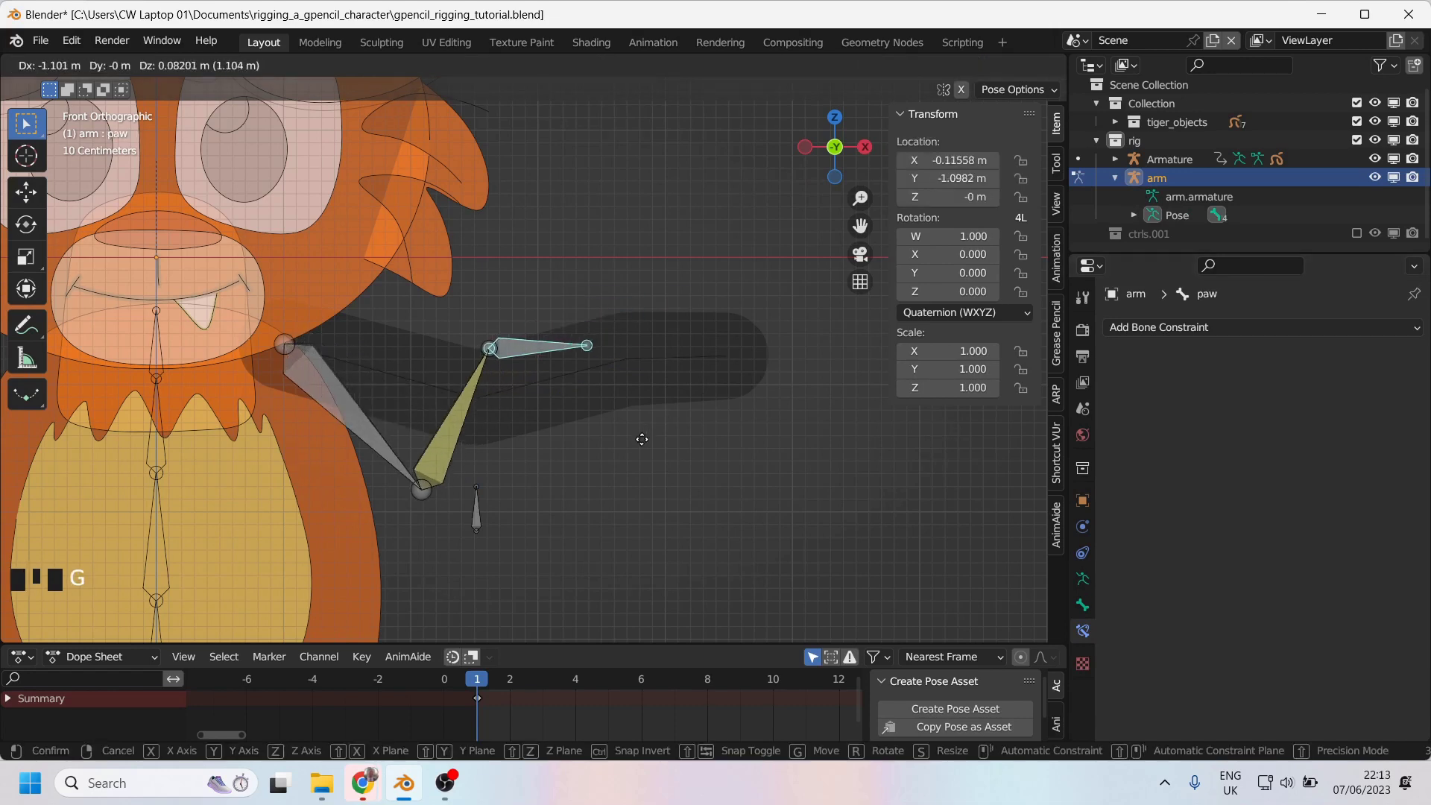
click(681, 414)
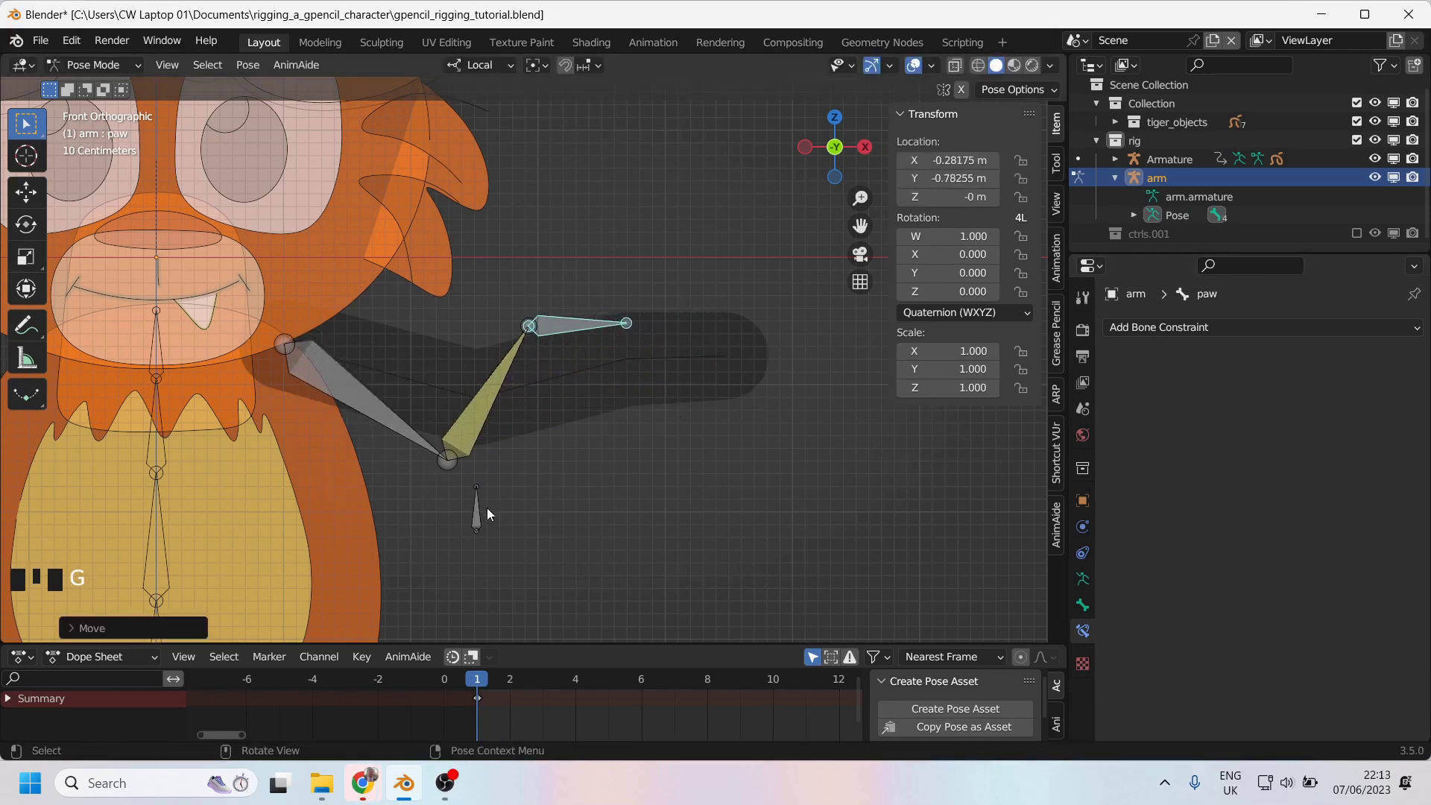
Move pv up near the head to check the elbow follows, then undo the test poses.
click(478, 514)
key(g)
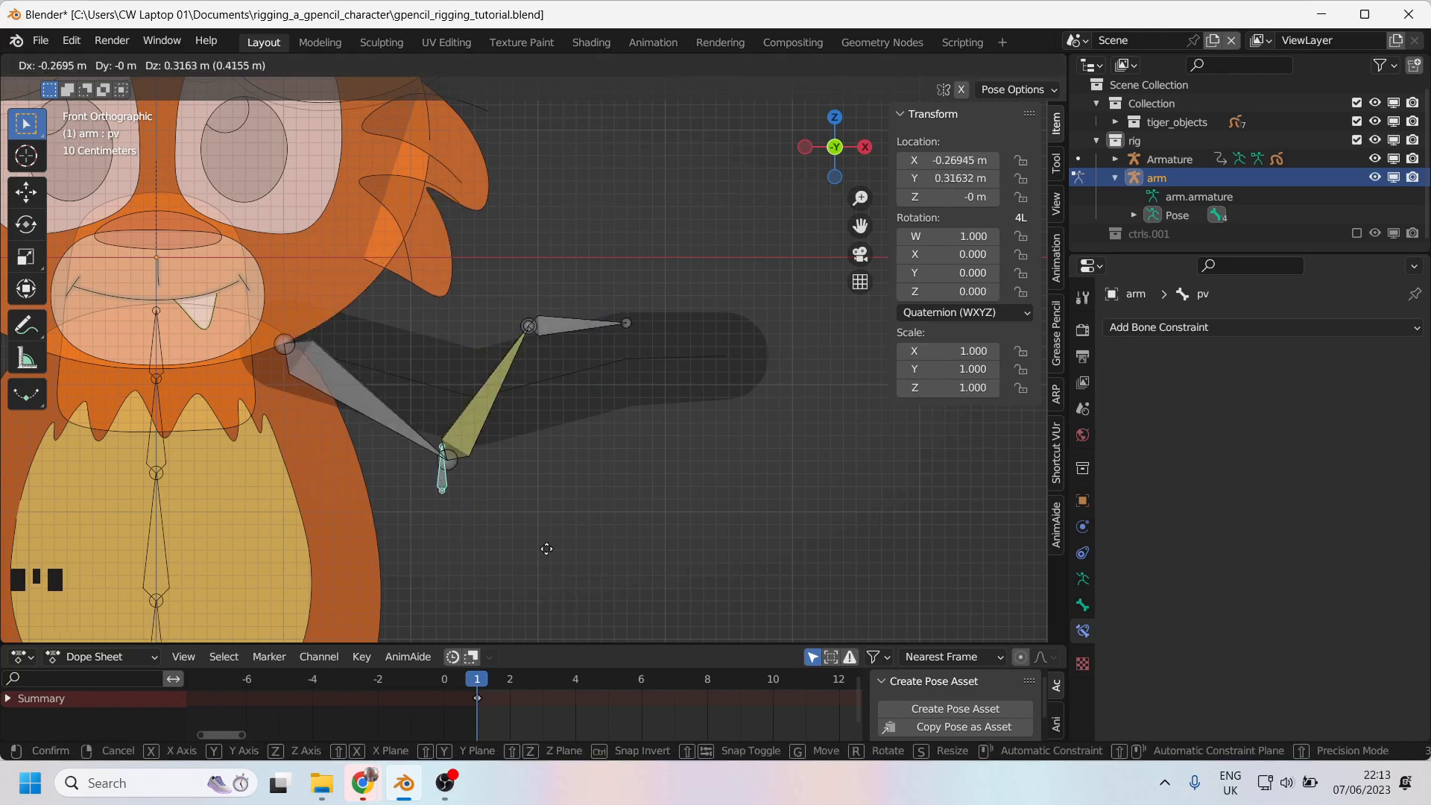
click(590, 212)
click(560, 333)
key(g)
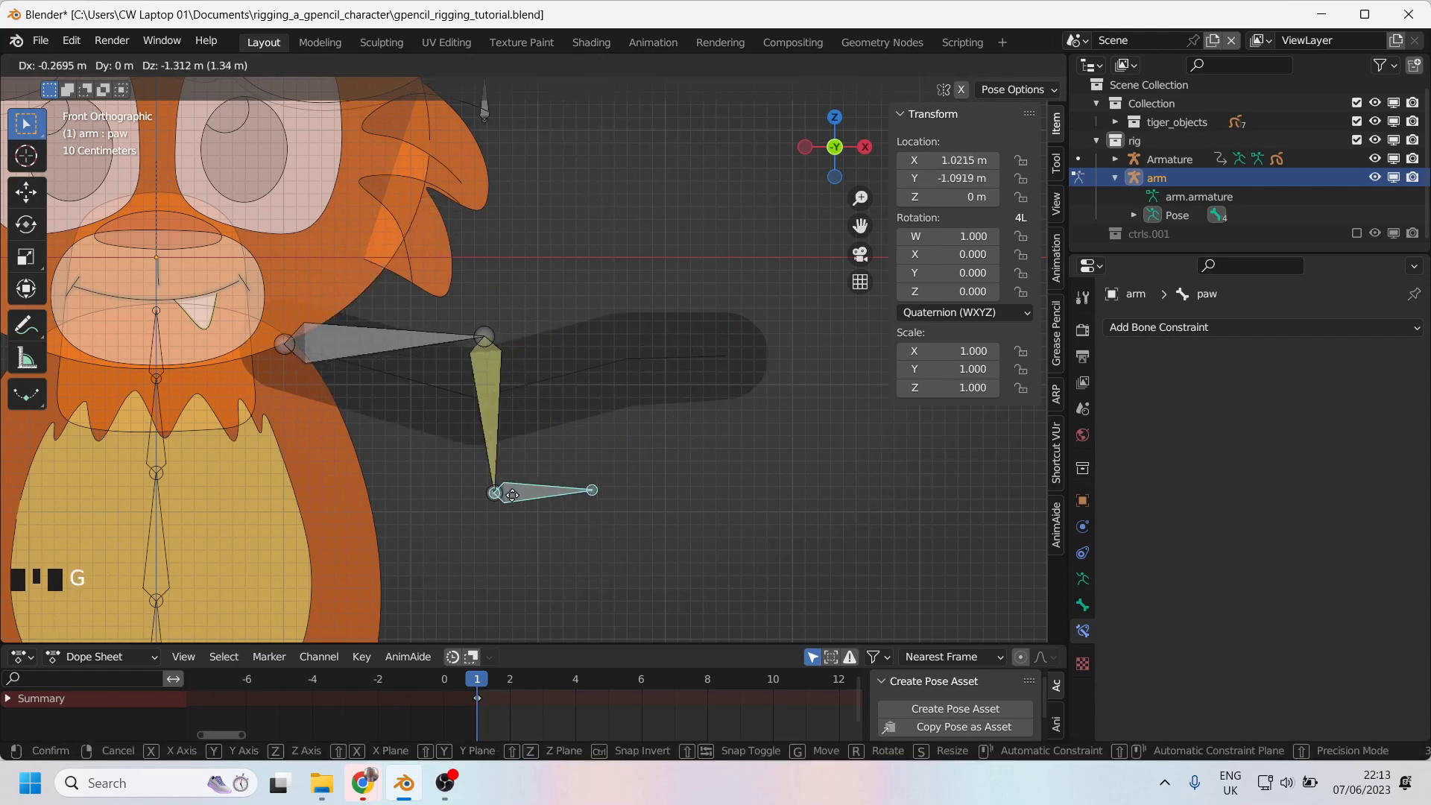
right_click(600, 503)
key(ctrl+z)
key(ctrl+z)
key(ctrl+z)
key(ctrl+z)
key(ctrl+z)
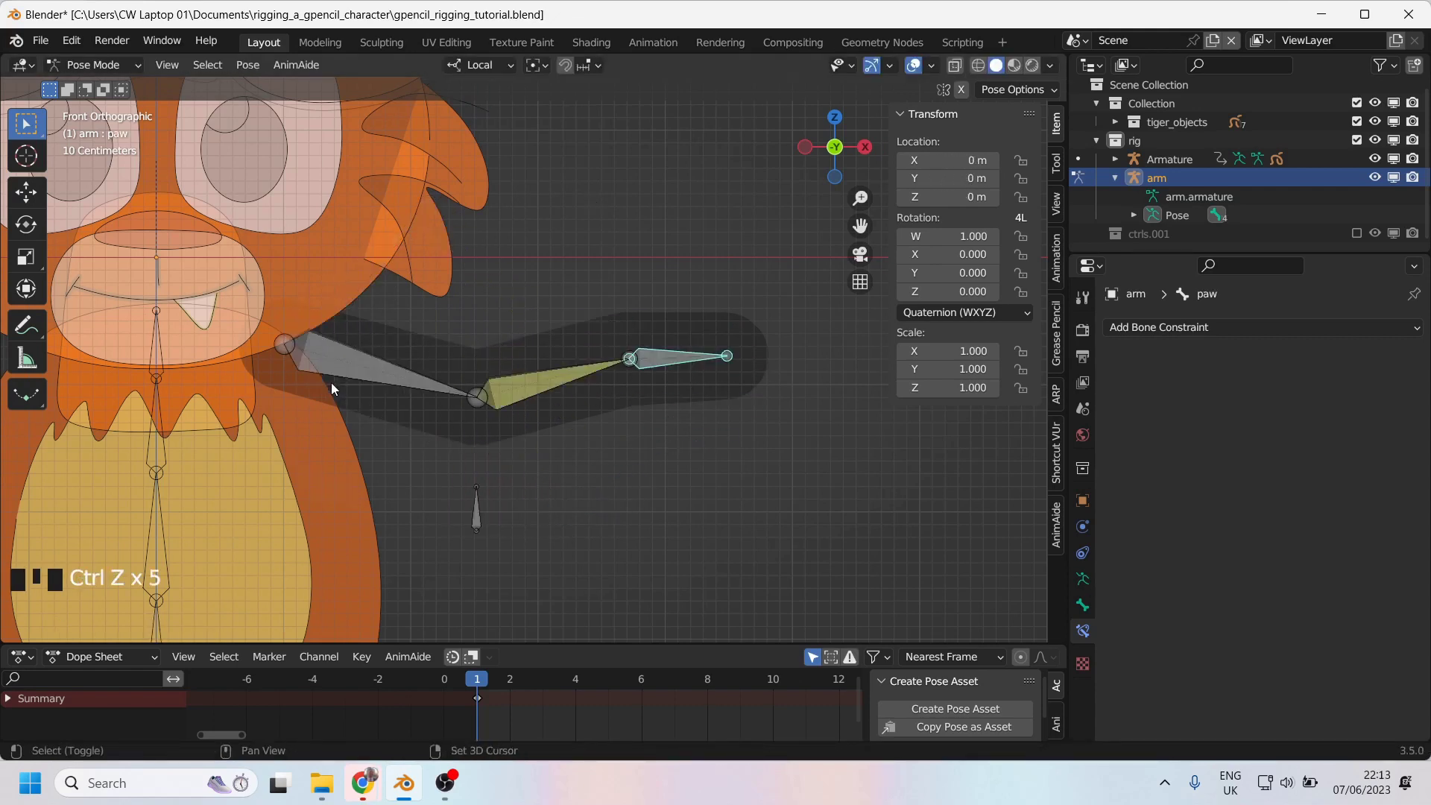
shift+middle_drag(331, 382, 485, 381)
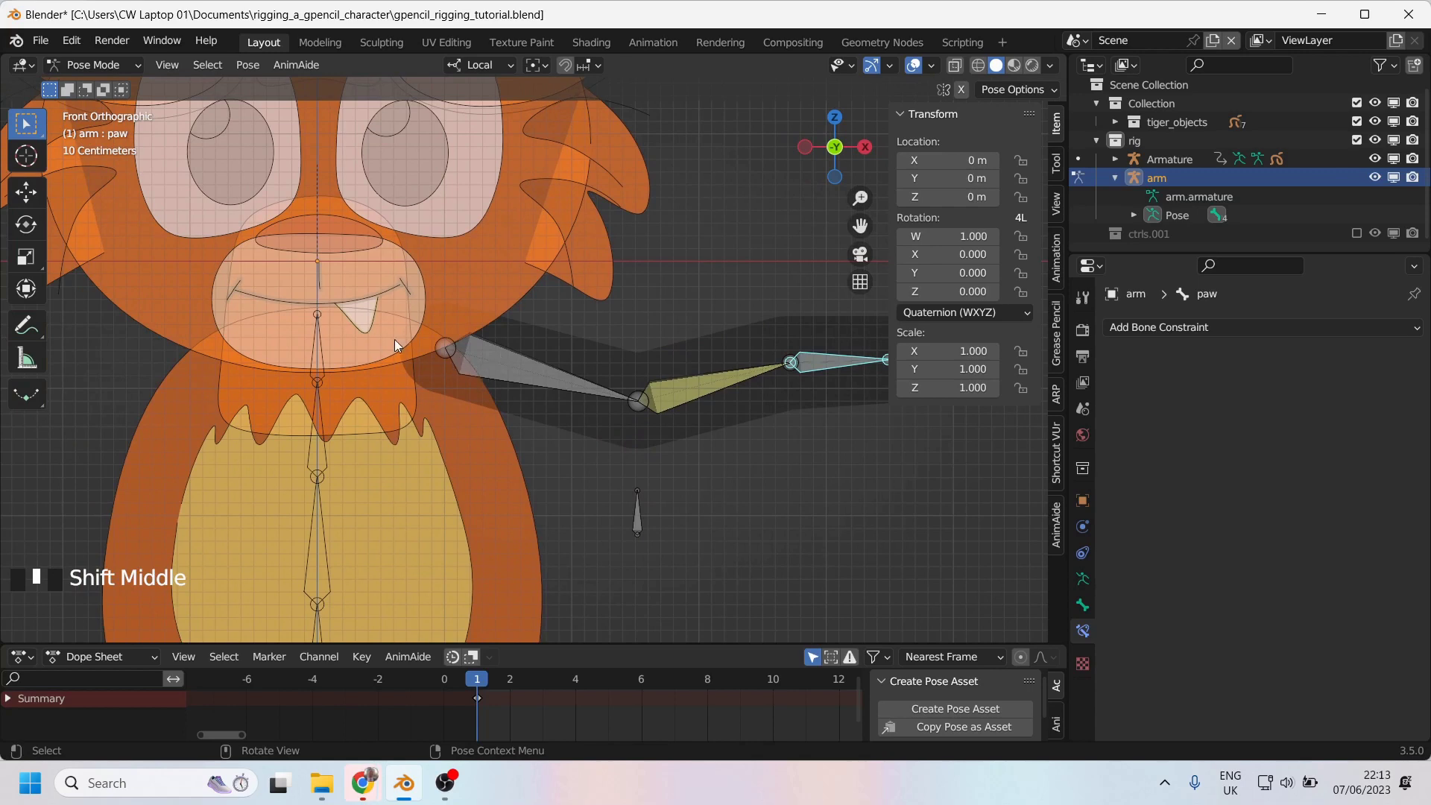
shift+middle_drag(622, 378, 440, 379)
Add another bone in Edit Mode and move it over the face area.
key(Tab)
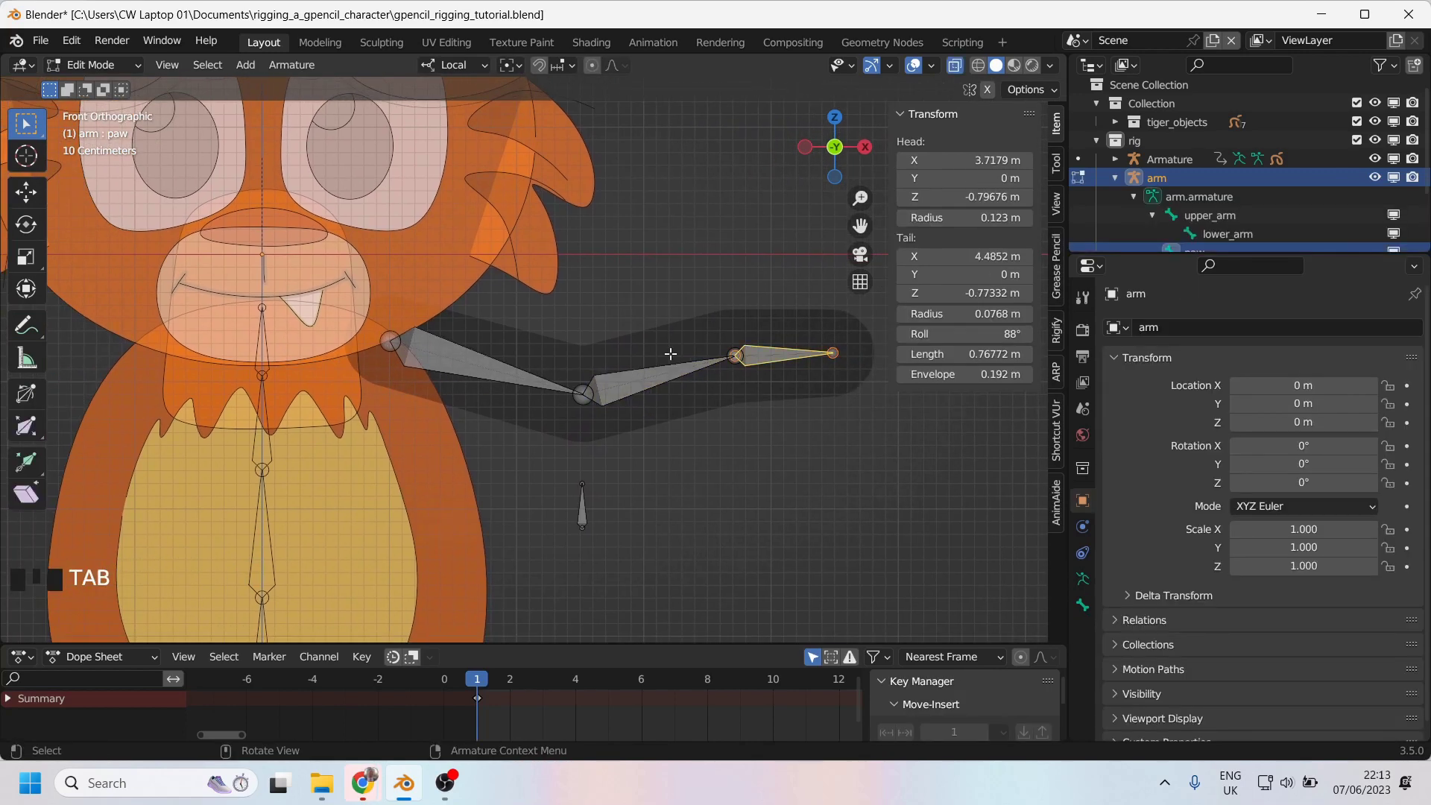
key(shift+a)
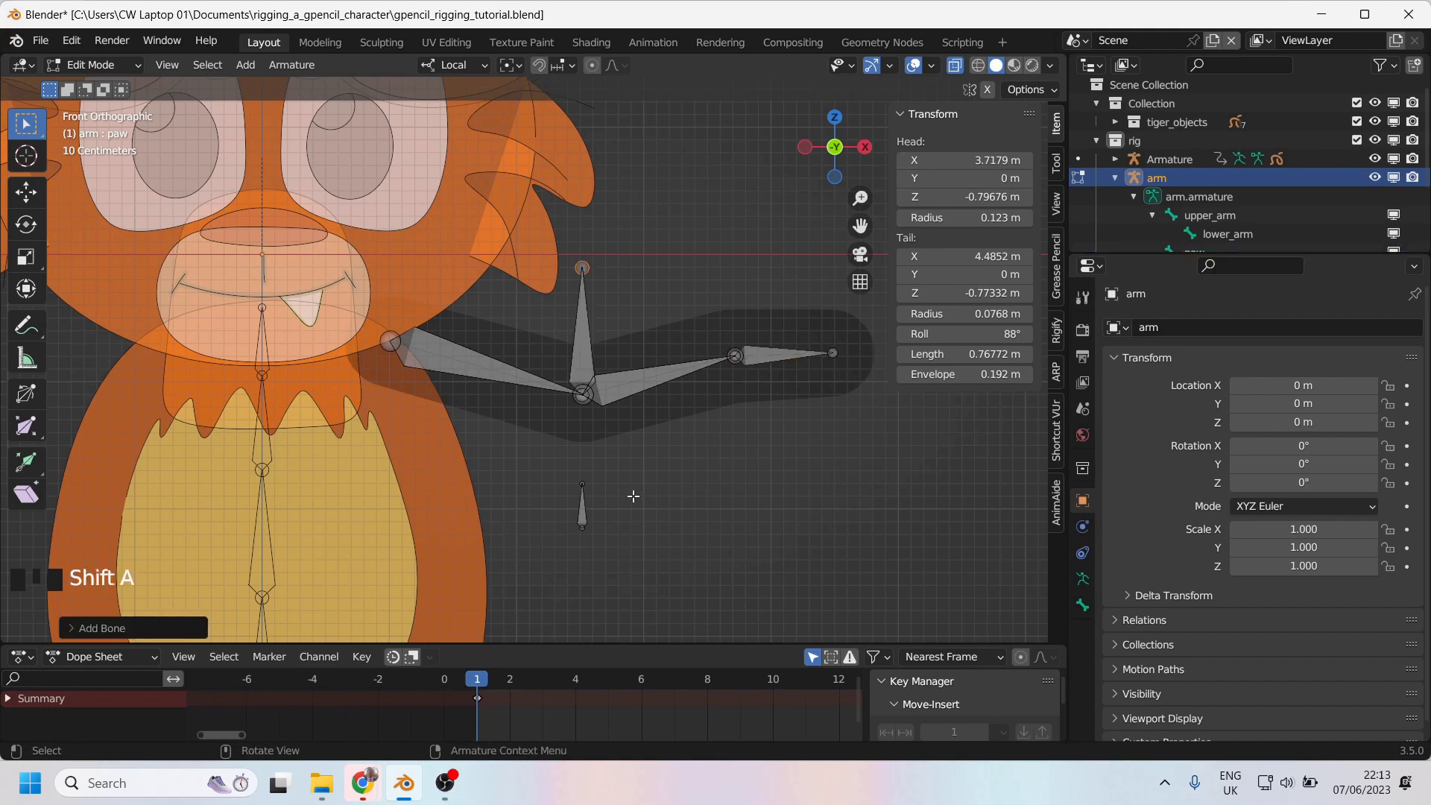
click(579, 351)
key(g)
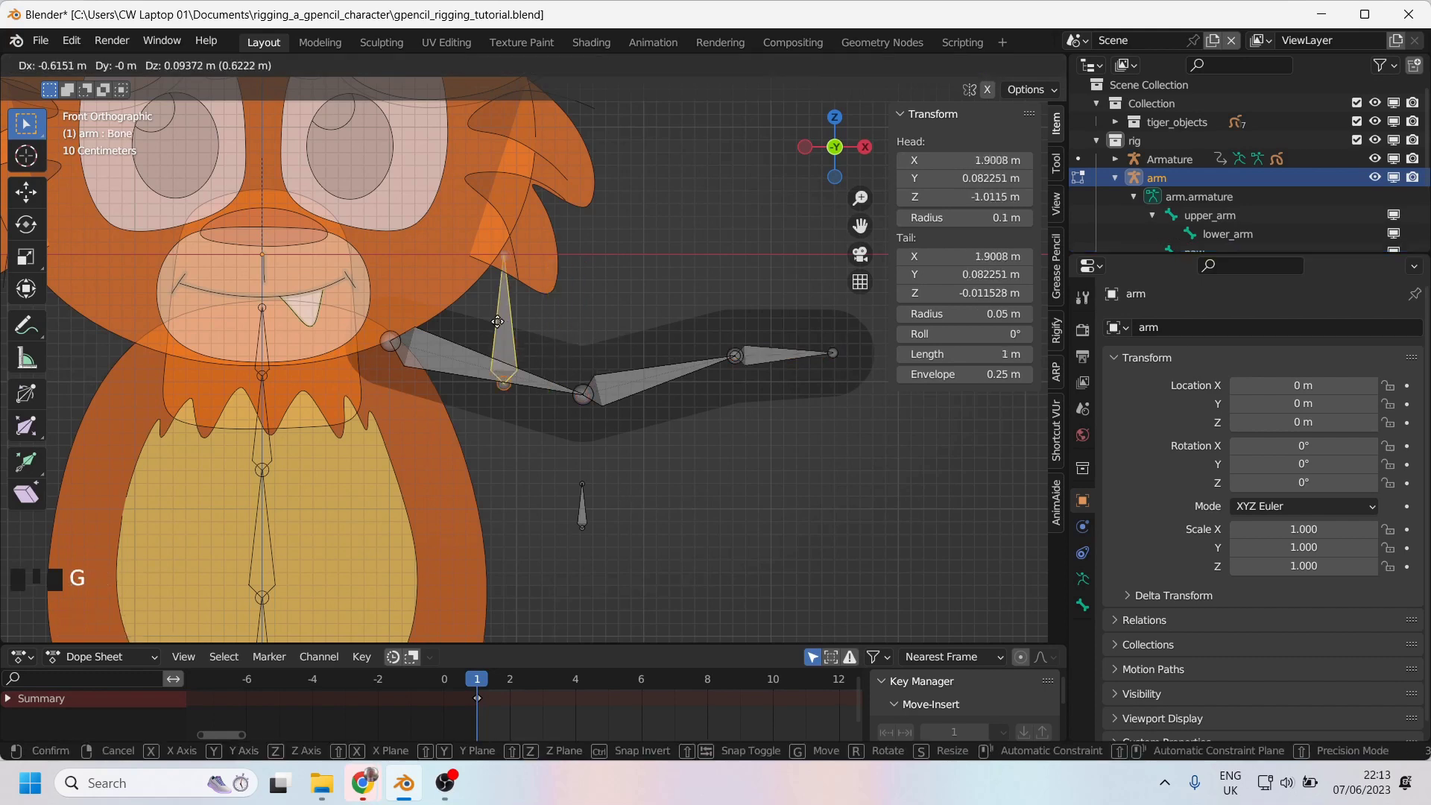
click(345, 292)
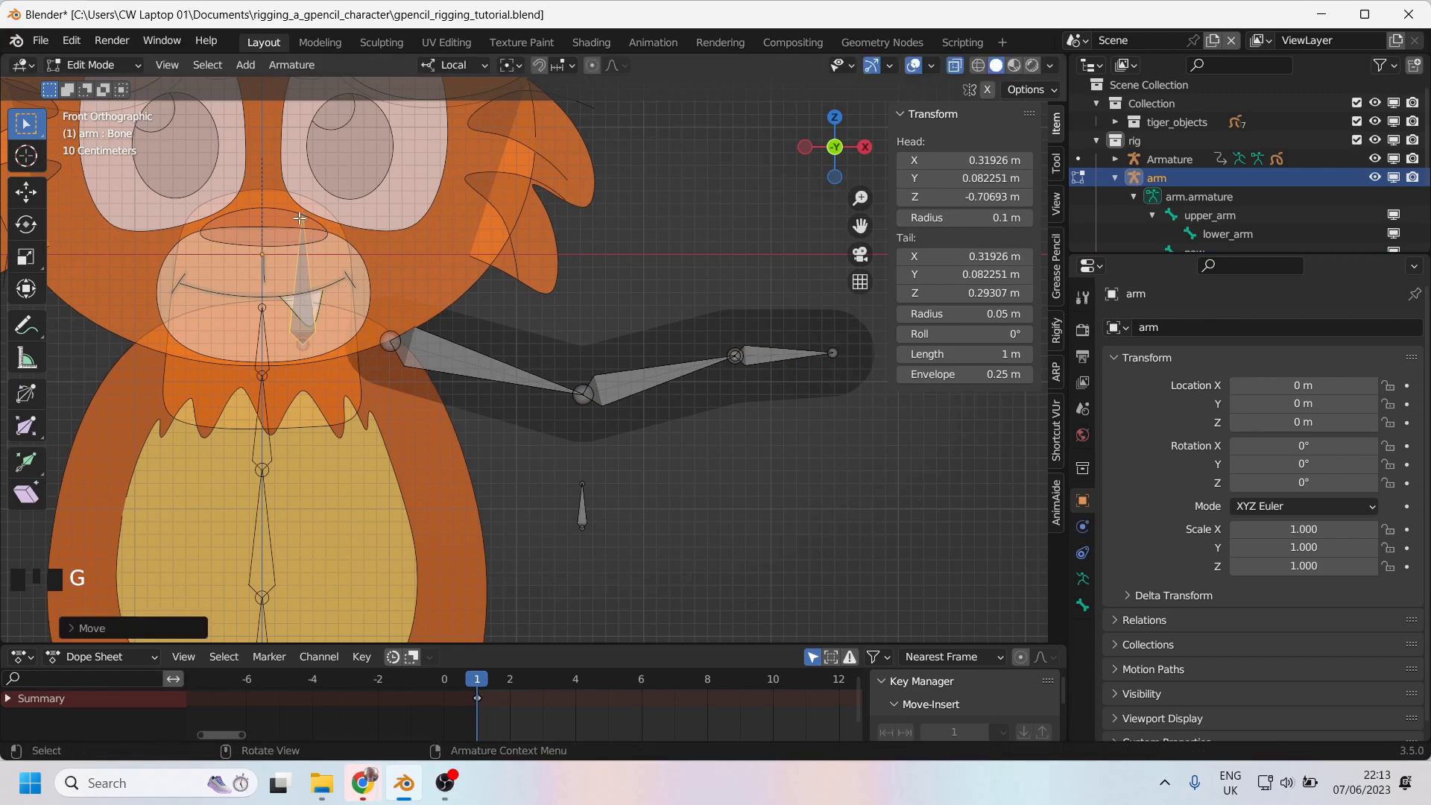
click(370, 251)
key(g)
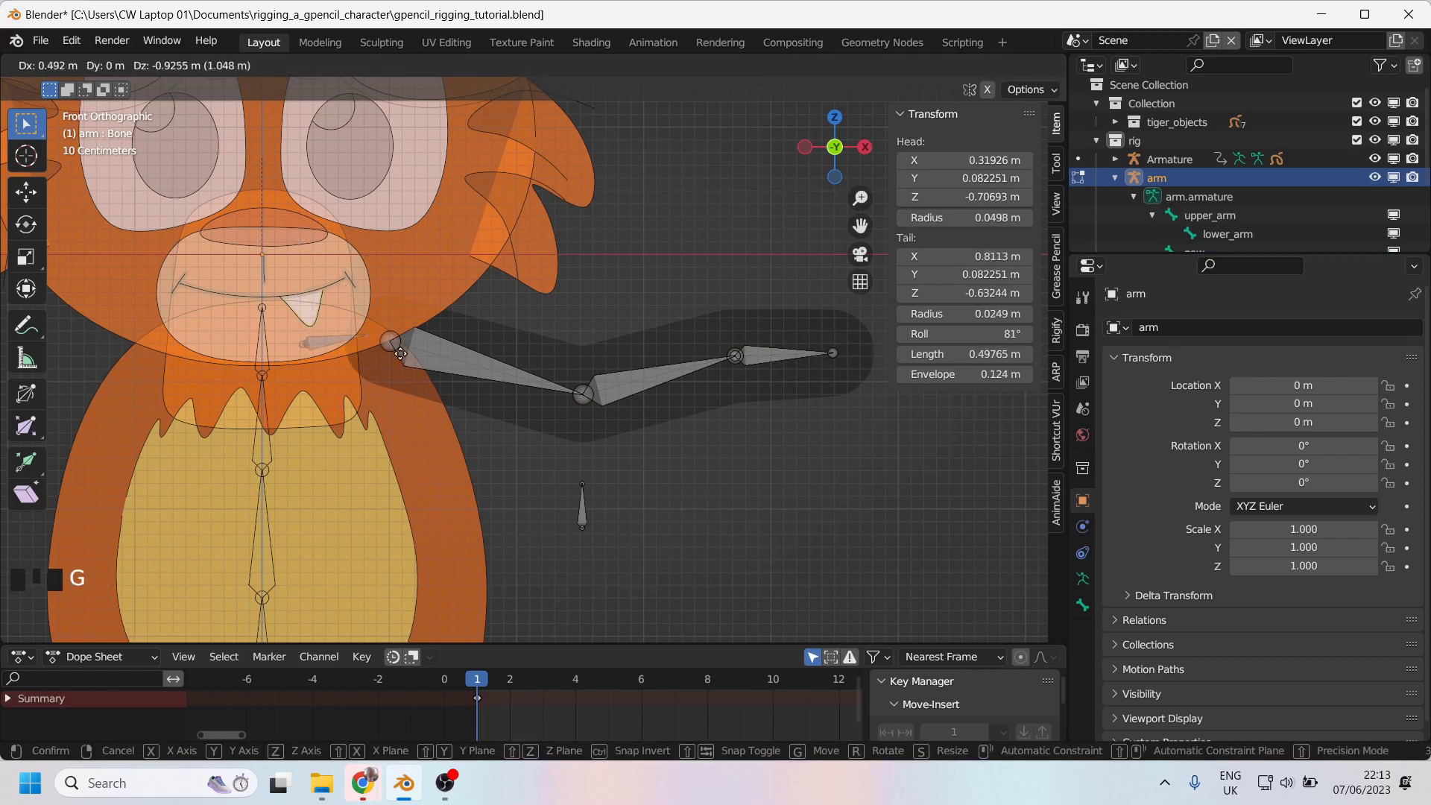
key(Escape)
Snap the 3D cursor to upper_arm's shoulder joint and snap the new bone's tail onto it.
click(391, 337)
key(shift+s)
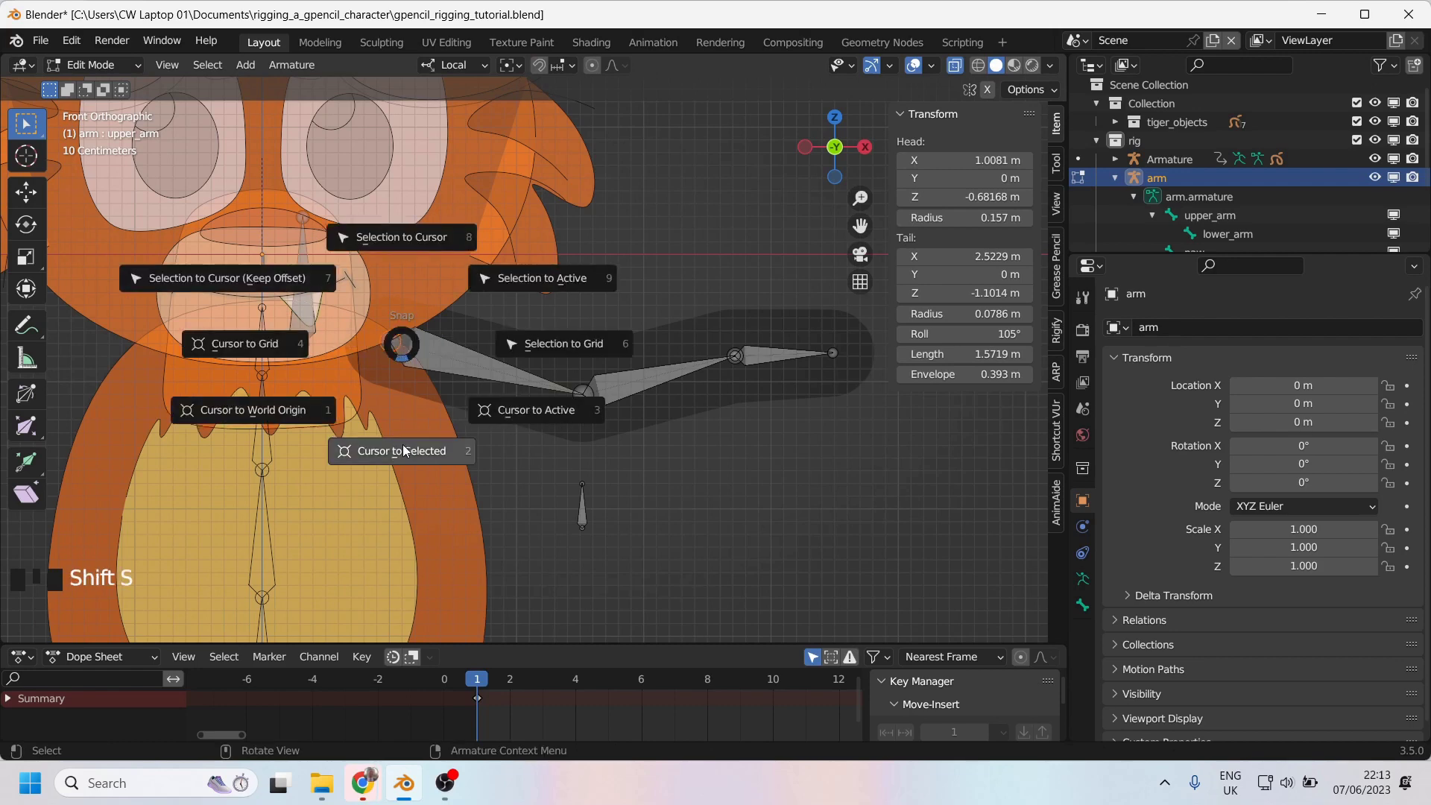
click(404, 451)
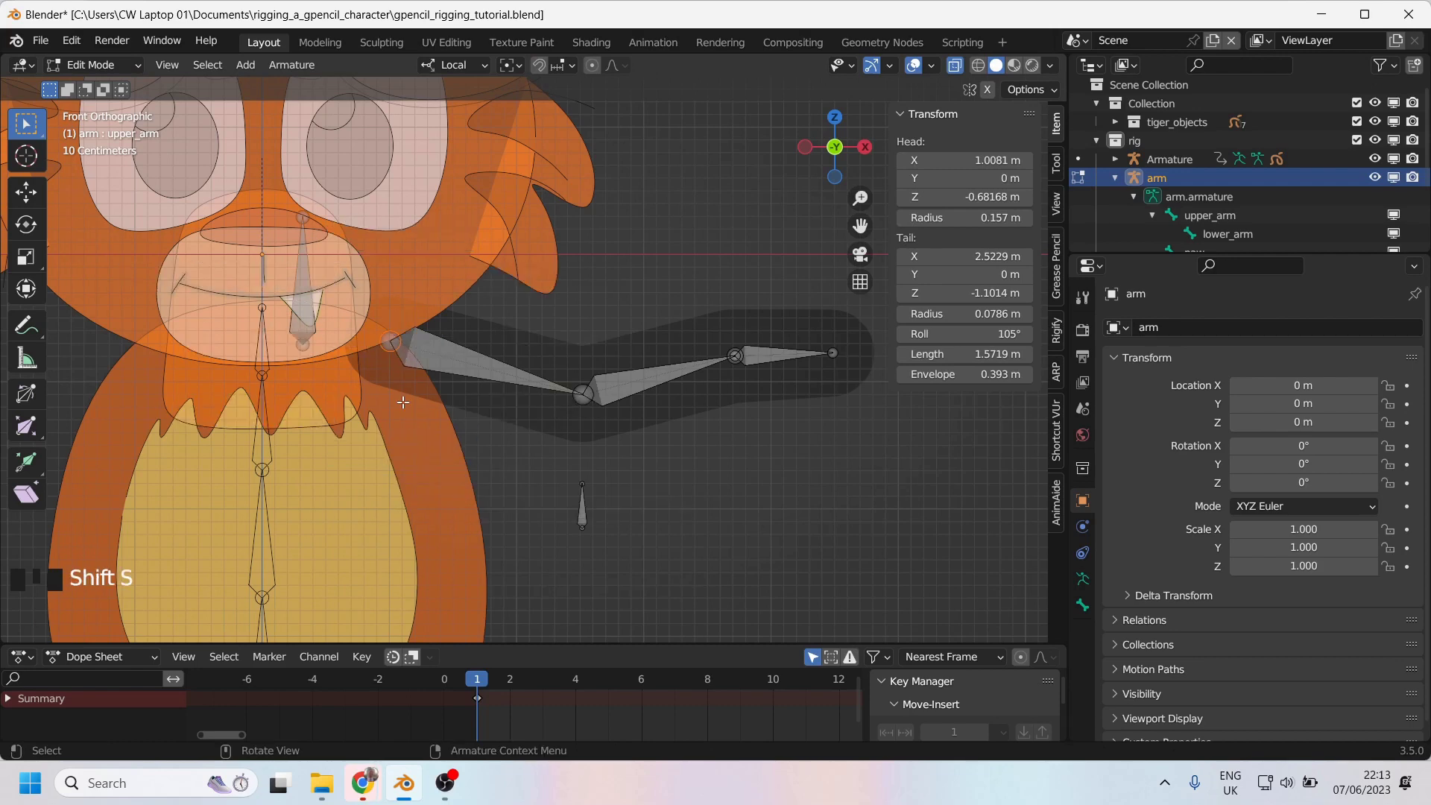
click(301, 220)
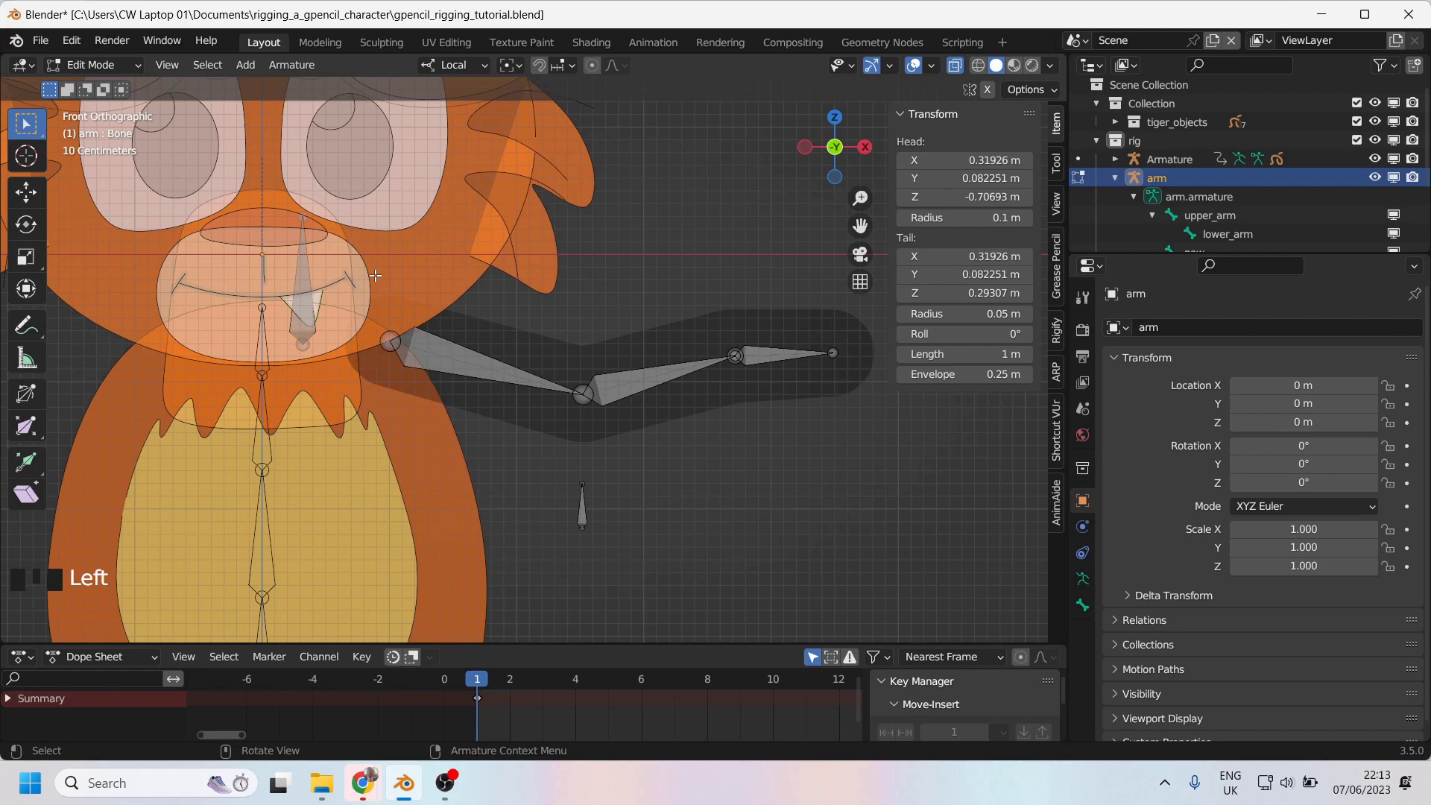
key(shift+s)
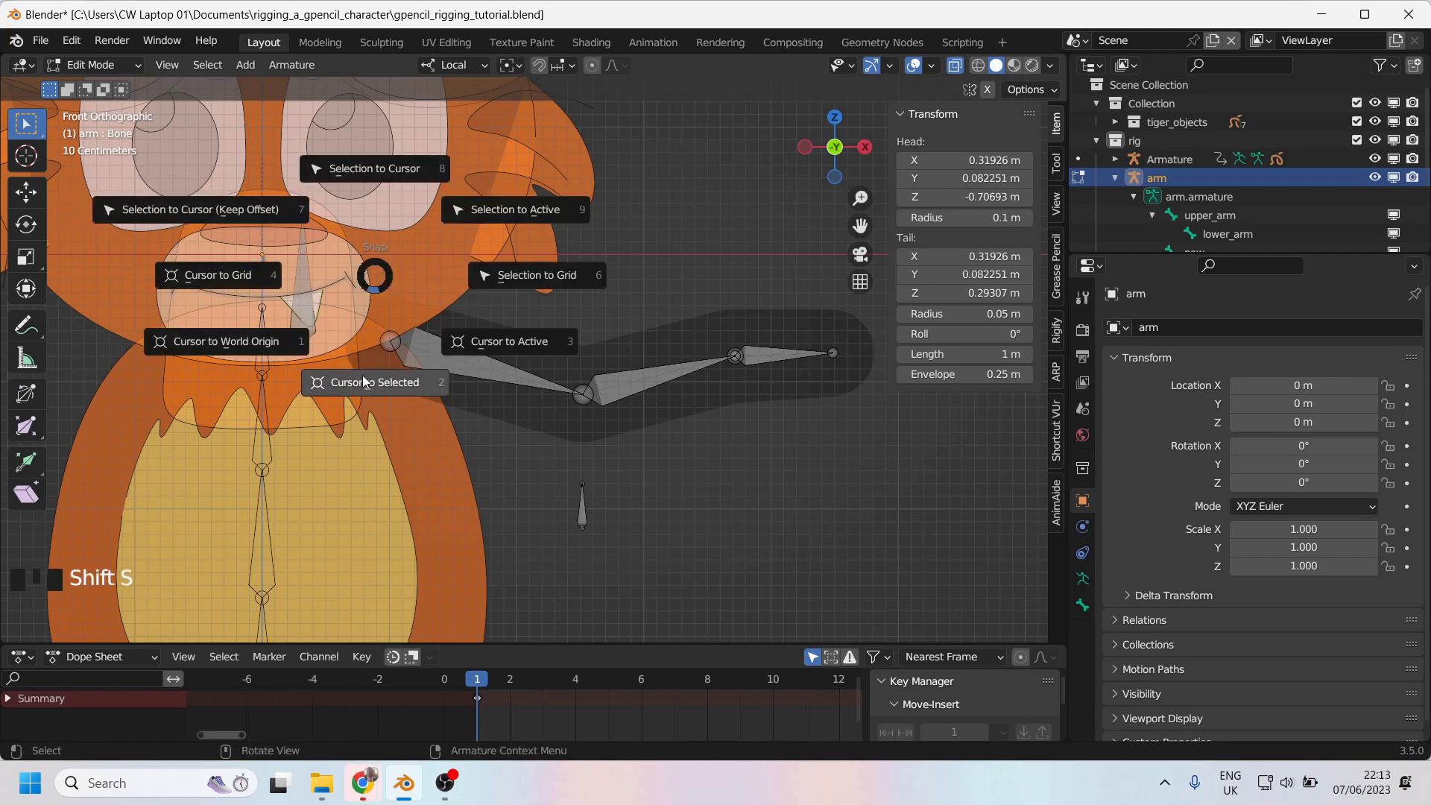
click(378, 168)
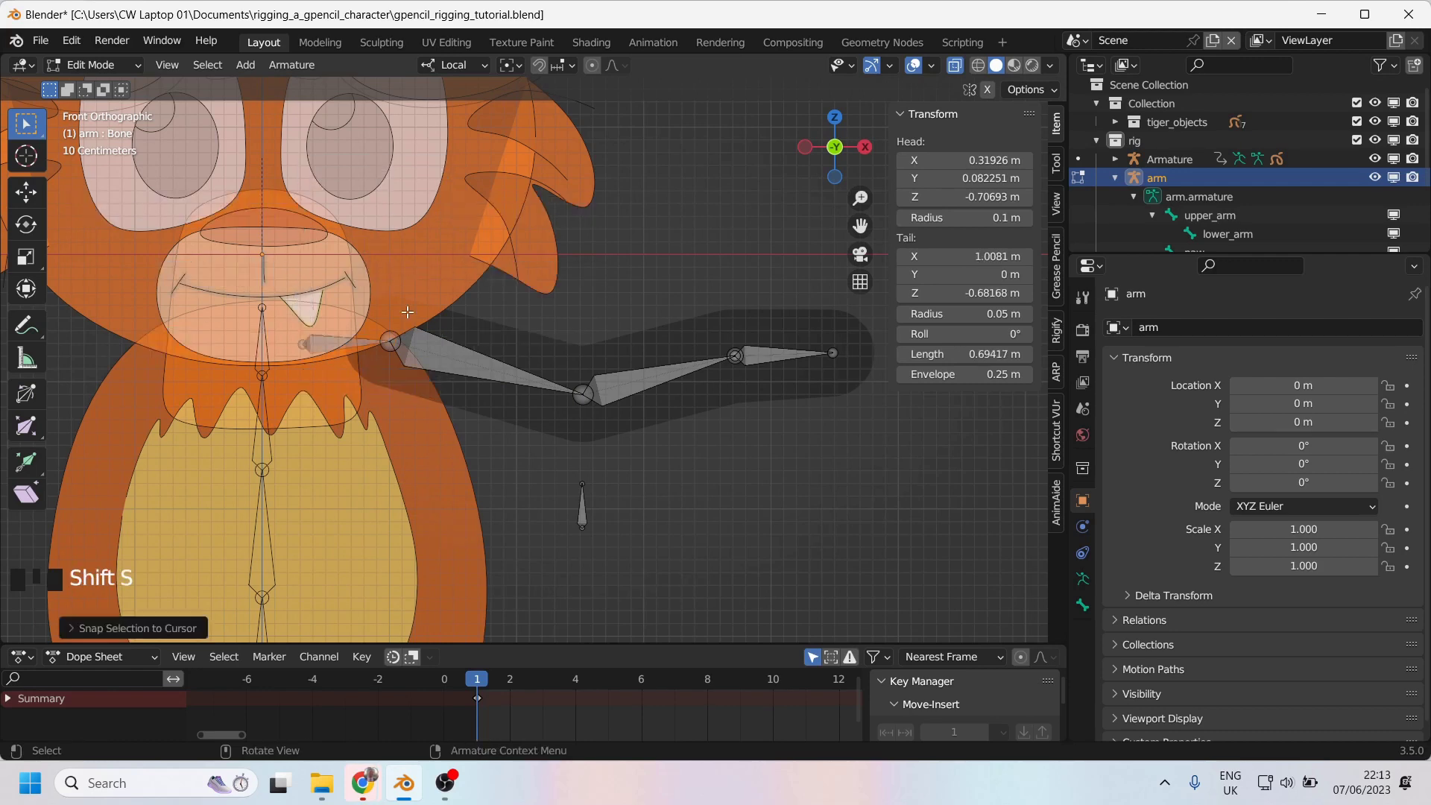
Reposition the new bone's head so it forms a short bone beside the shoulder.
scroll(312, 375, up, 2)
click(196, 331)
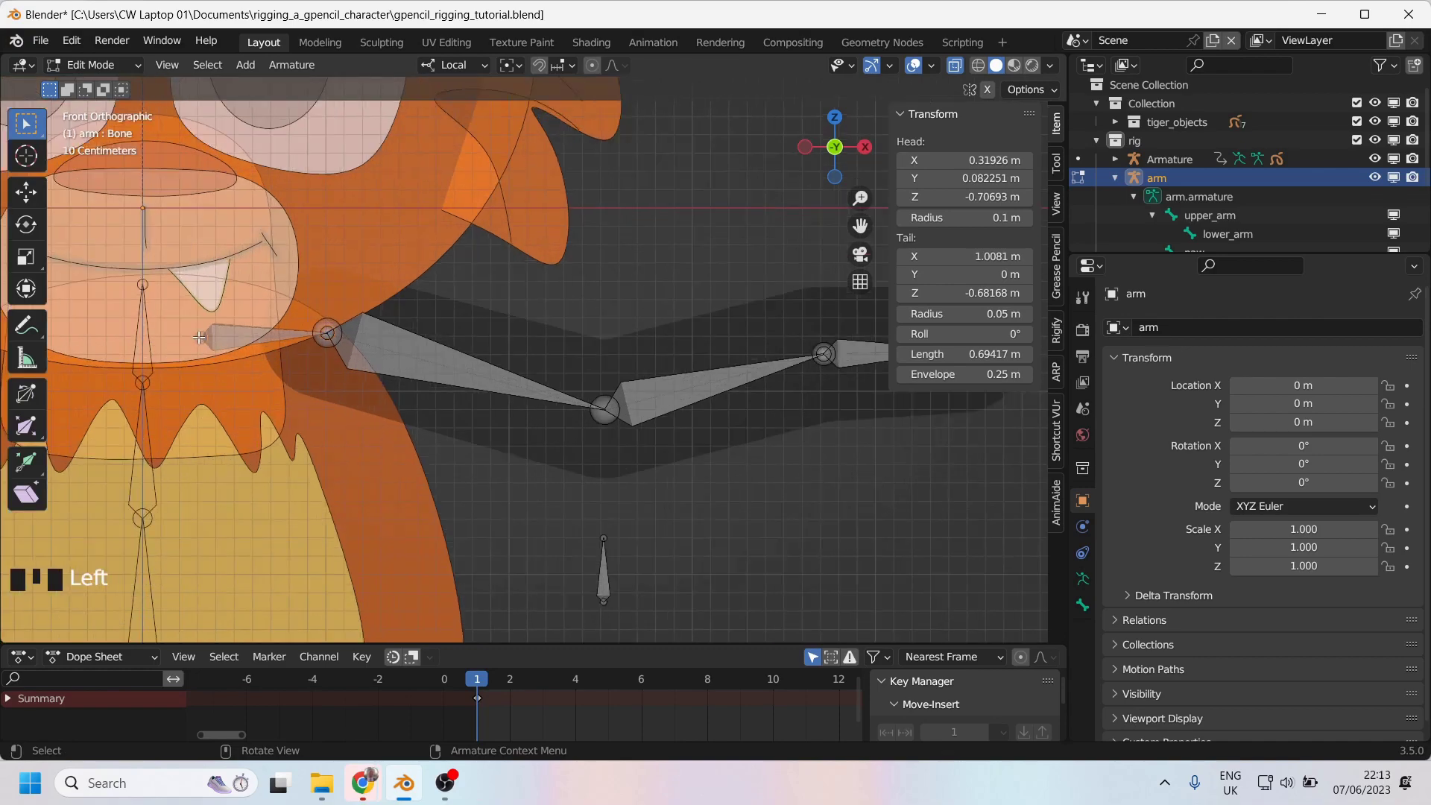
middle_click(313, 347)
scroll(417, 358, down, 1)
alt+middle_click(440, 360)
alt+middle_click(440, 360)
scroll(440, 360, down, 4)
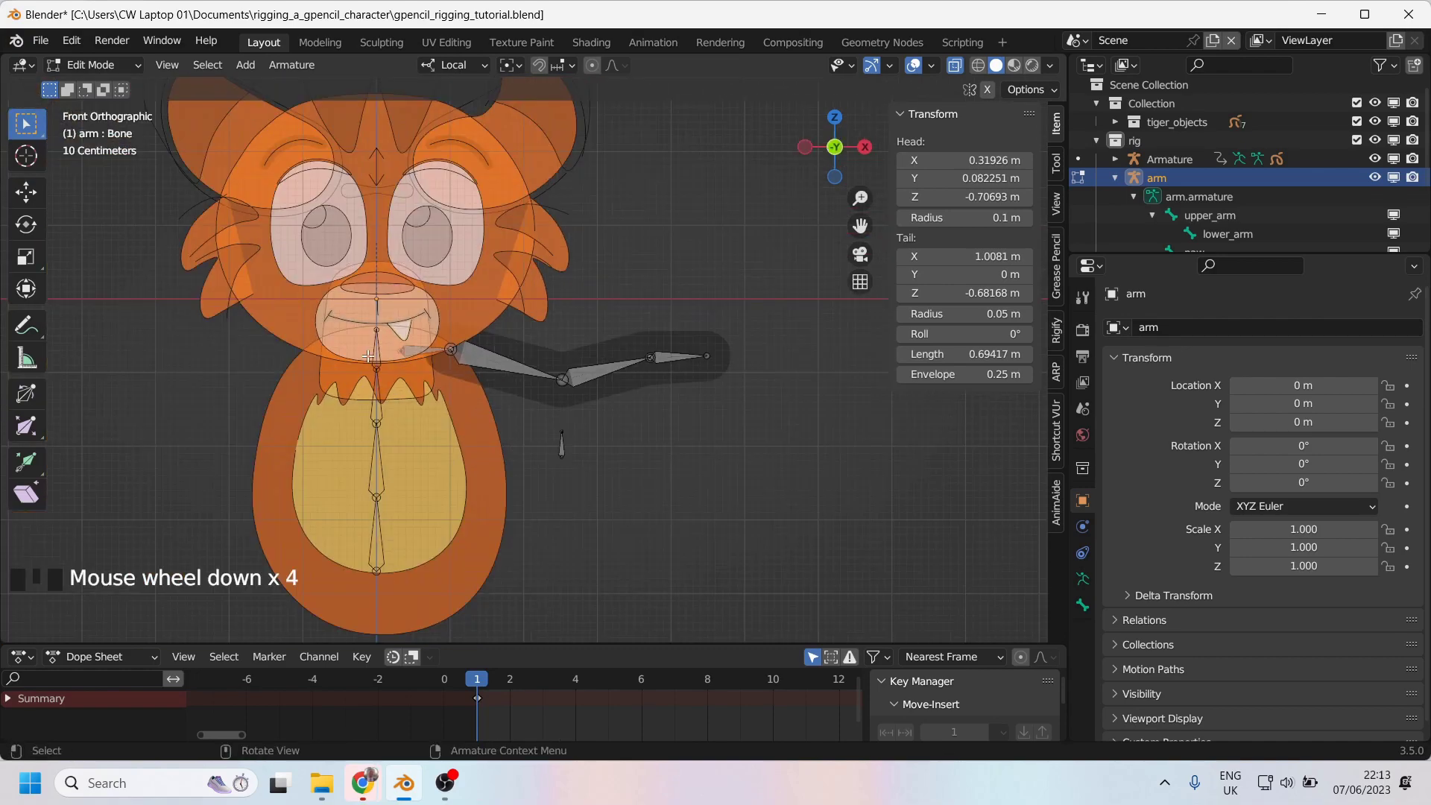
scroll(417, 354, up, 3)
key(g)
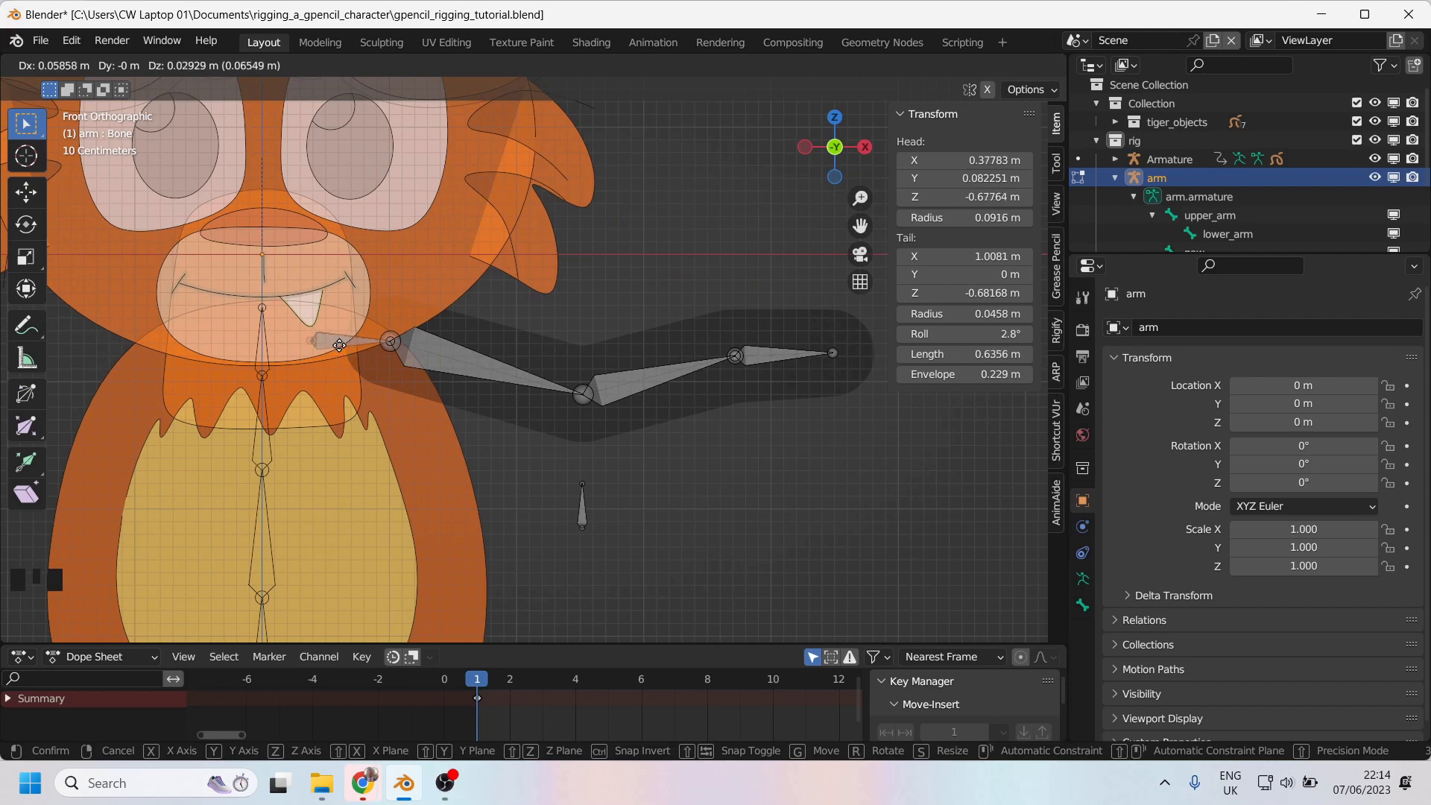
click(346, 350)
Parent upper_arm to the new bone with Connected, then return to Pose Mode.
click(421, 346)
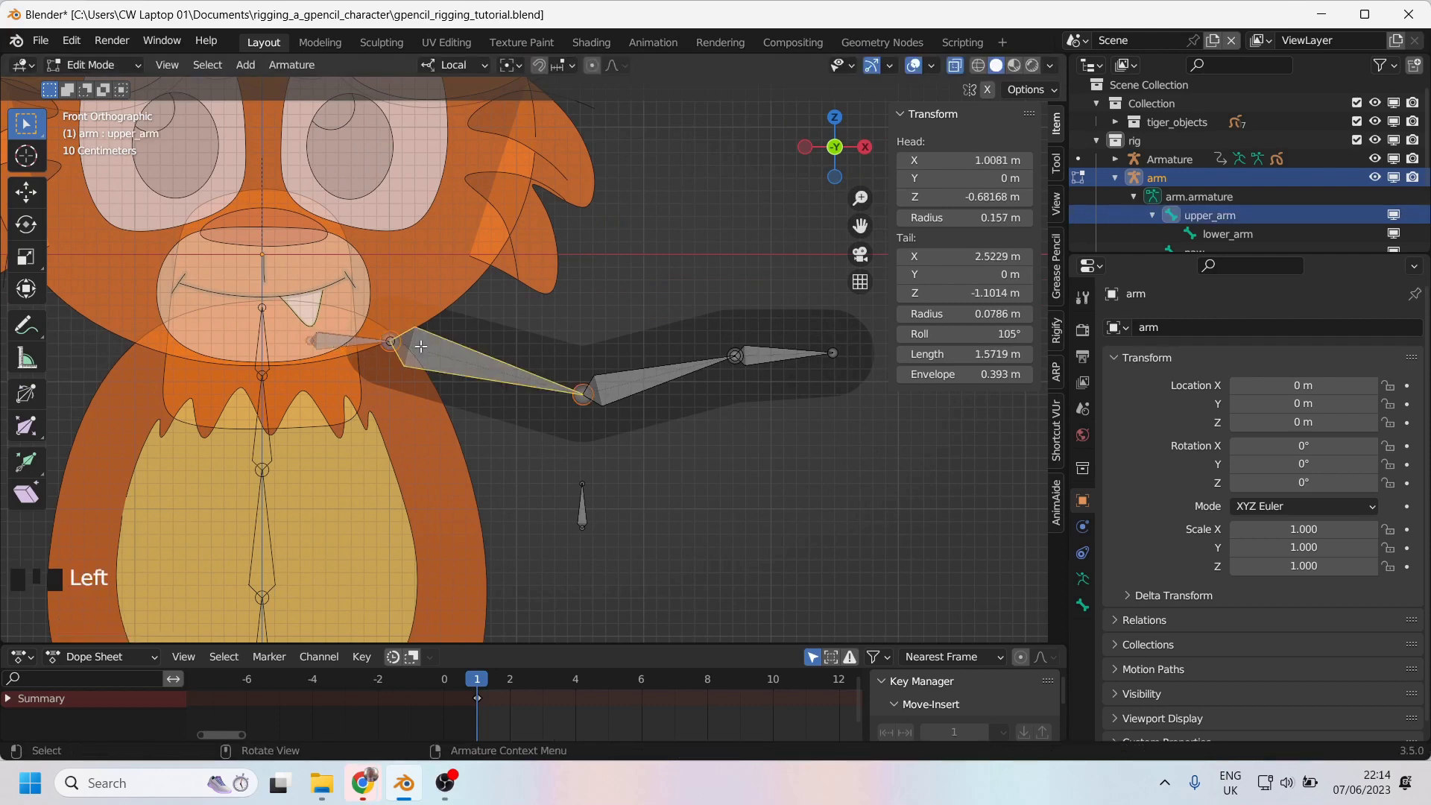
shift+click(334, 336)
key(ctrl+p)
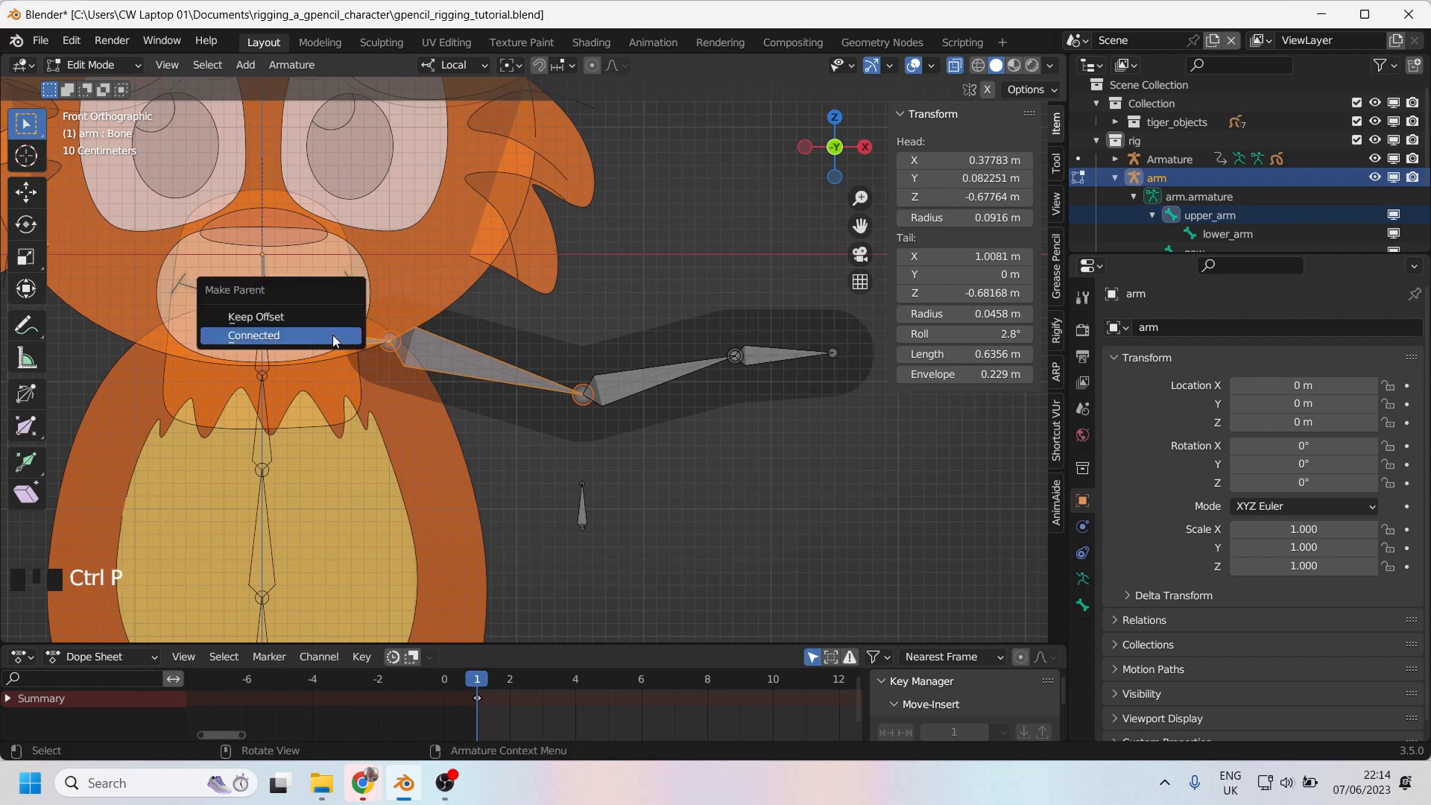
click(348, 352)
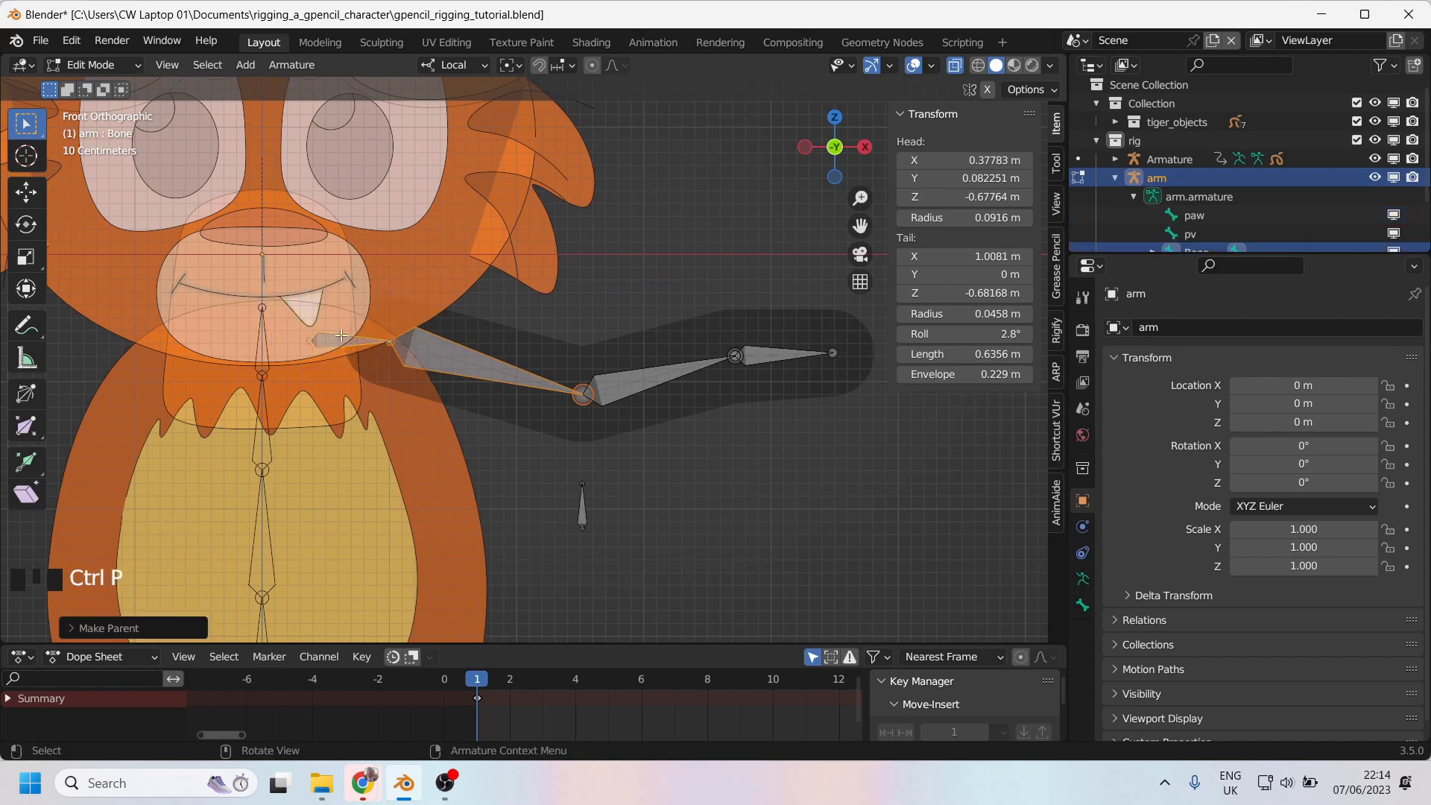
key(Tab)
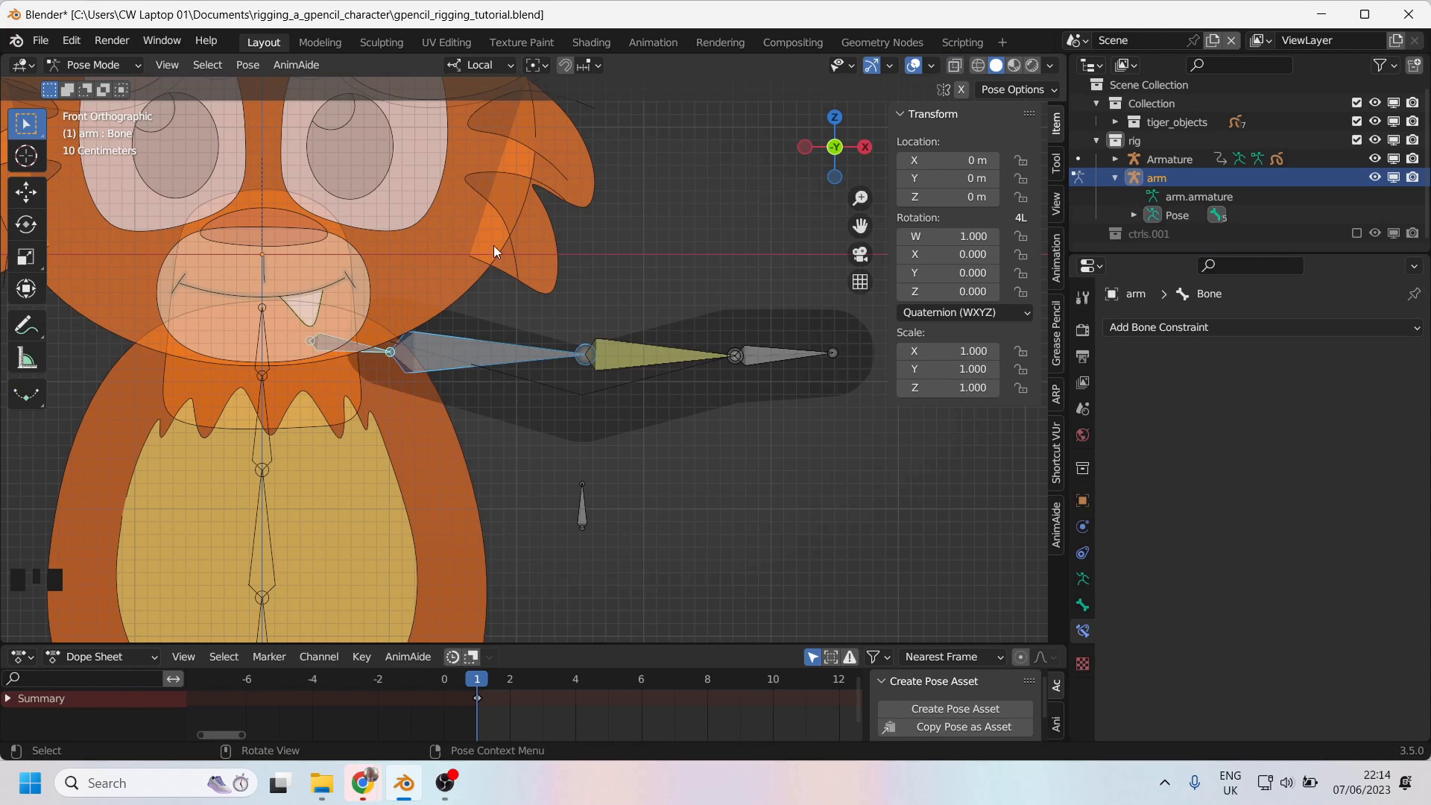
Select lower_arm in top view and raise its IK chain length to 2, leaving pole angle at 0°.
click(391, 362)
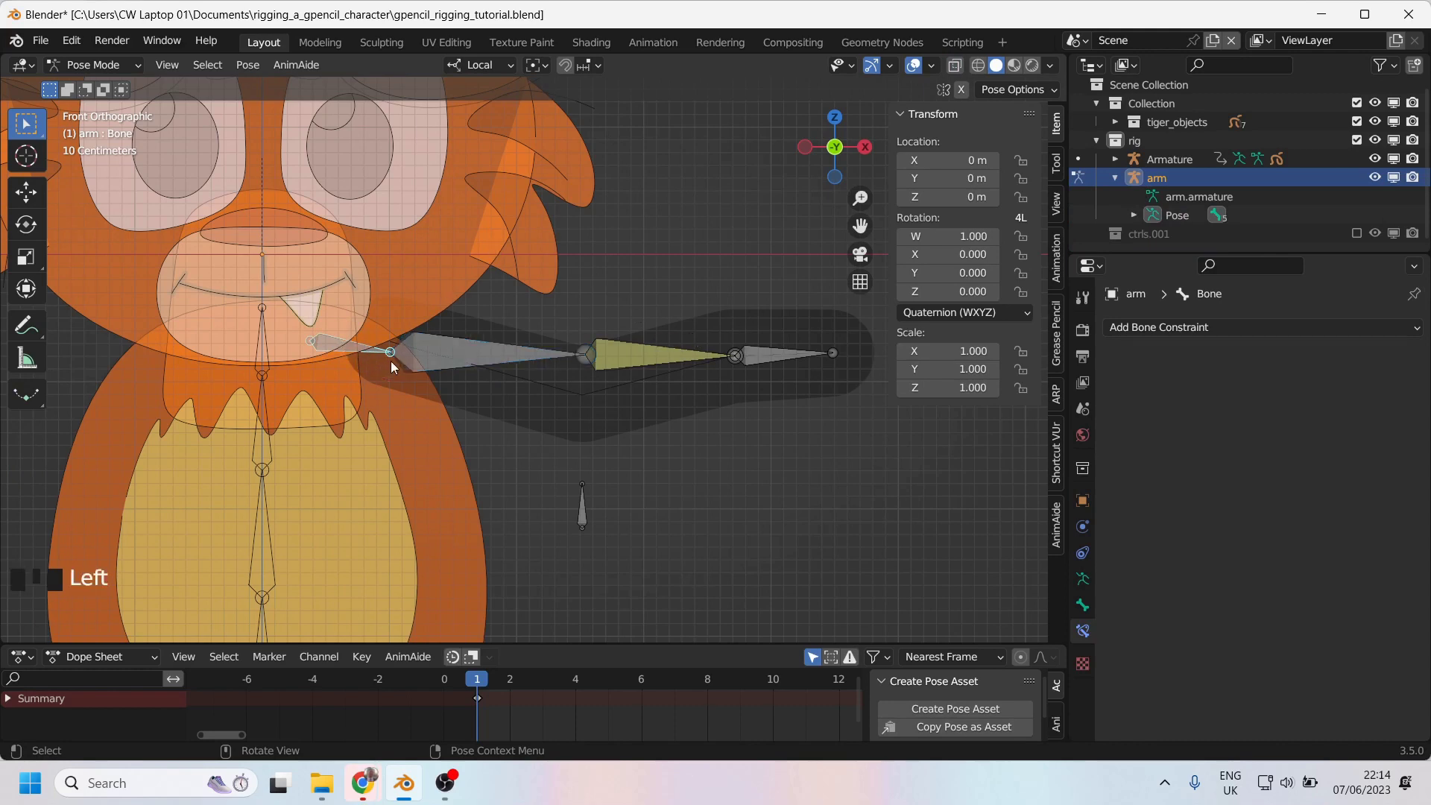
click(637, 360)
alt+middle_drag(642, 360, 631, 328)
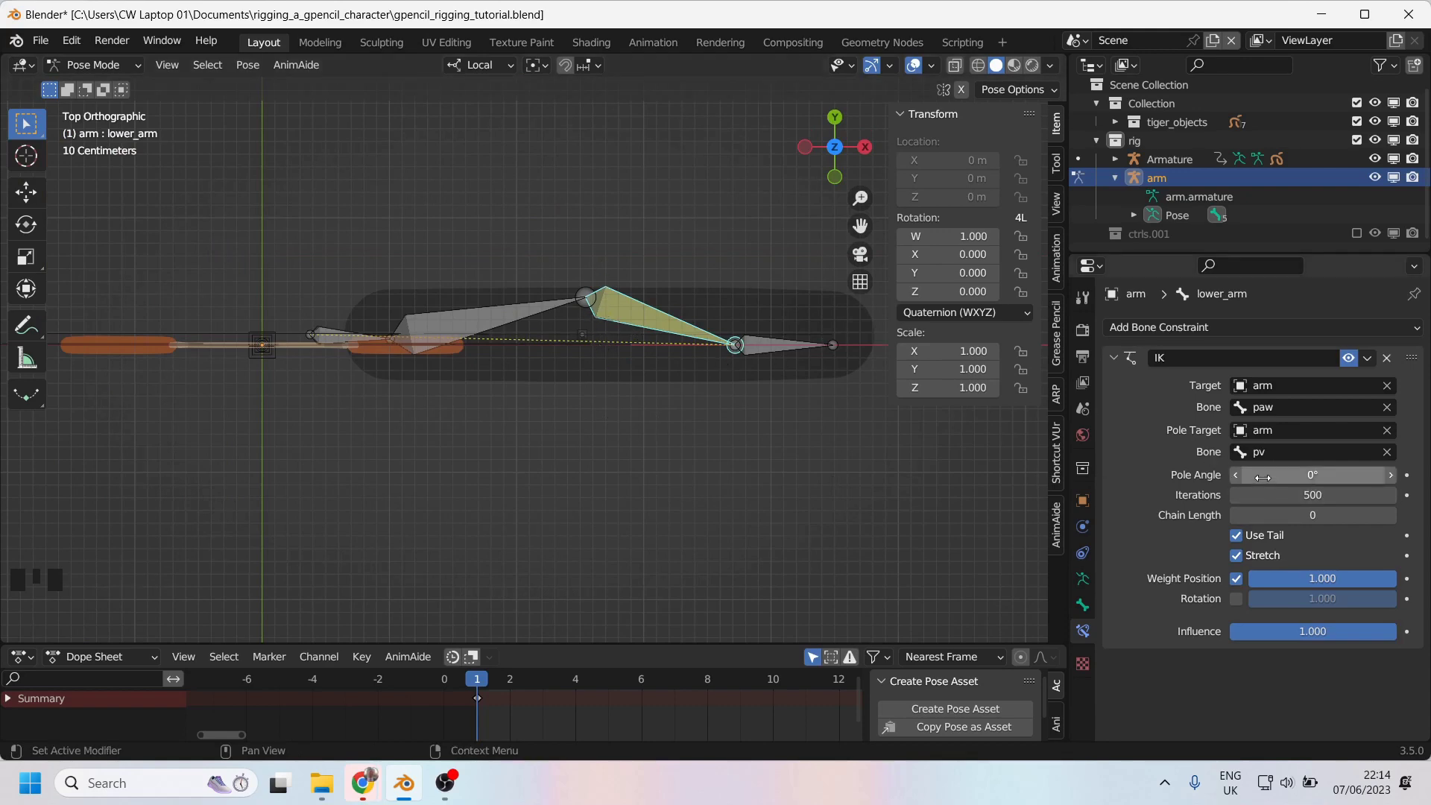
drag(1271, 483, 1196, 483)
key(ctrl+z)
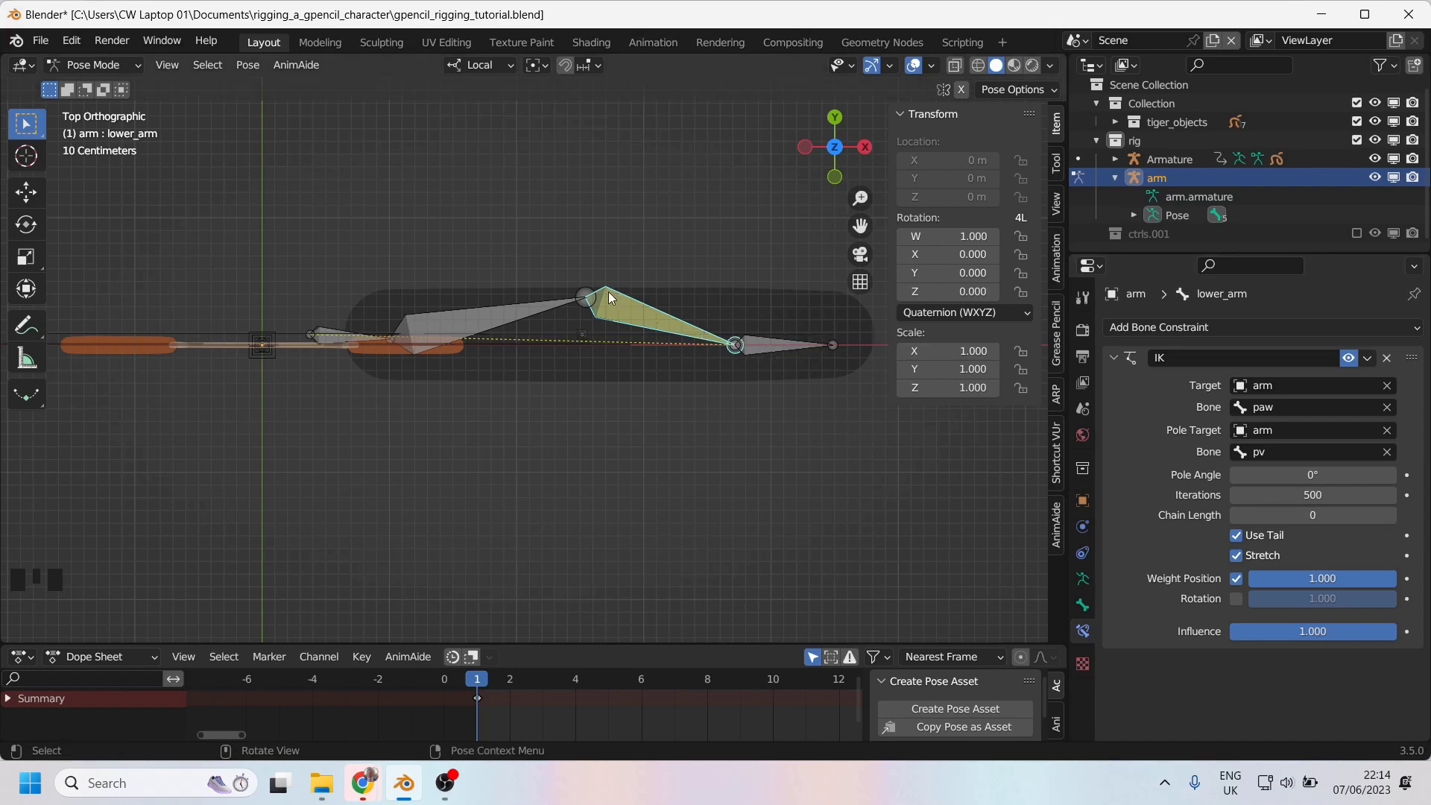
click(1391, 514)
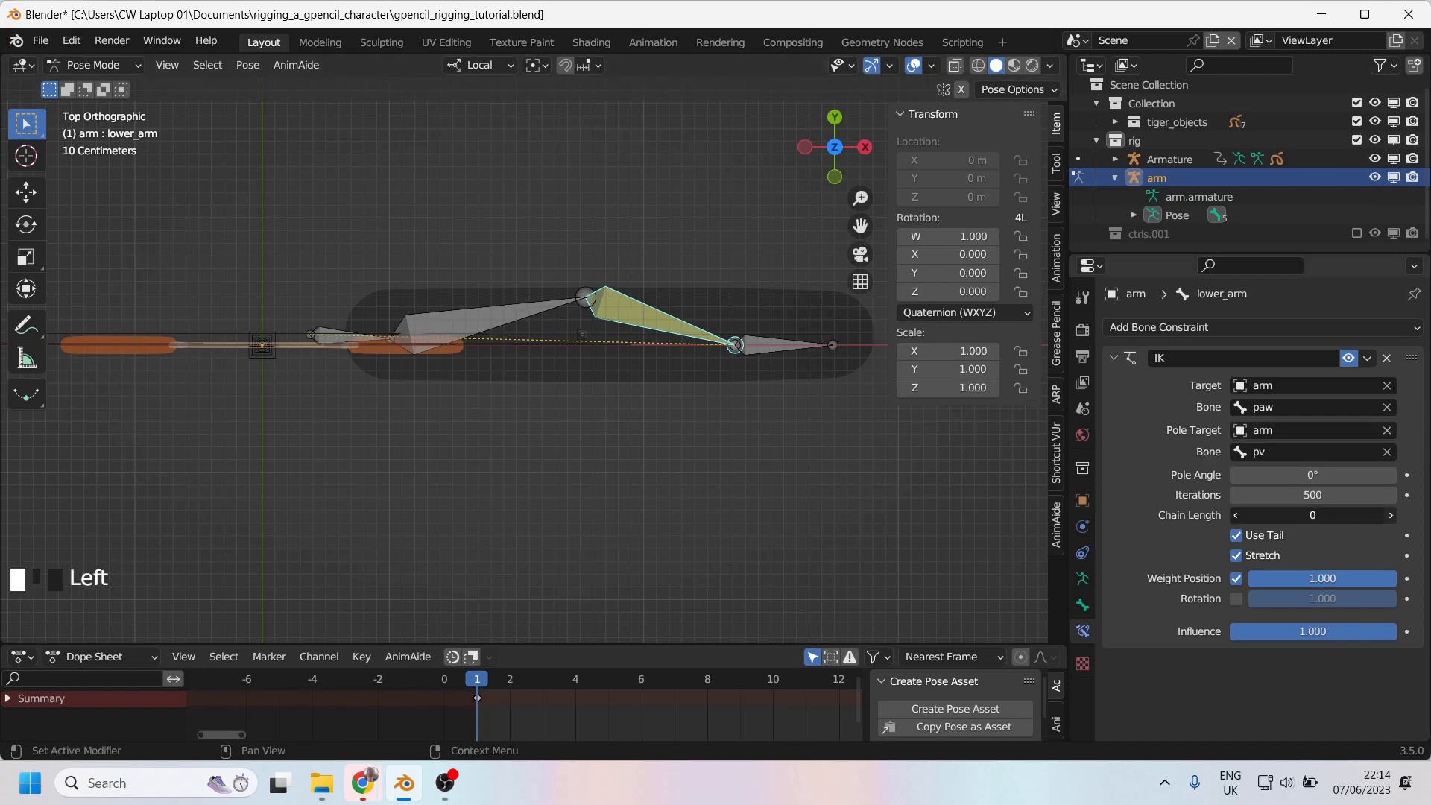
click(1391, 514)
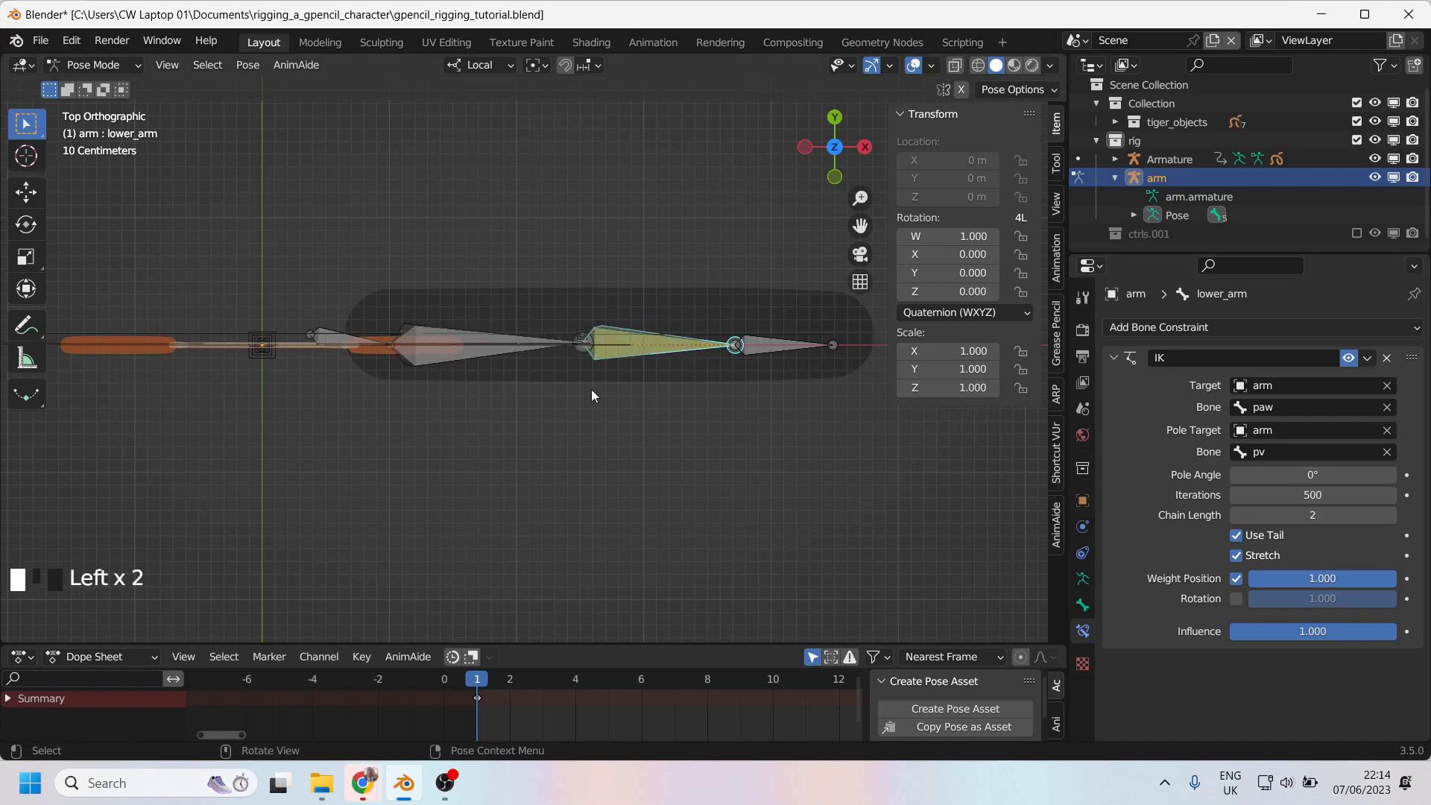
alt+middle_drag(592, 396, 623, 308)
click(753, 361)
key(g)
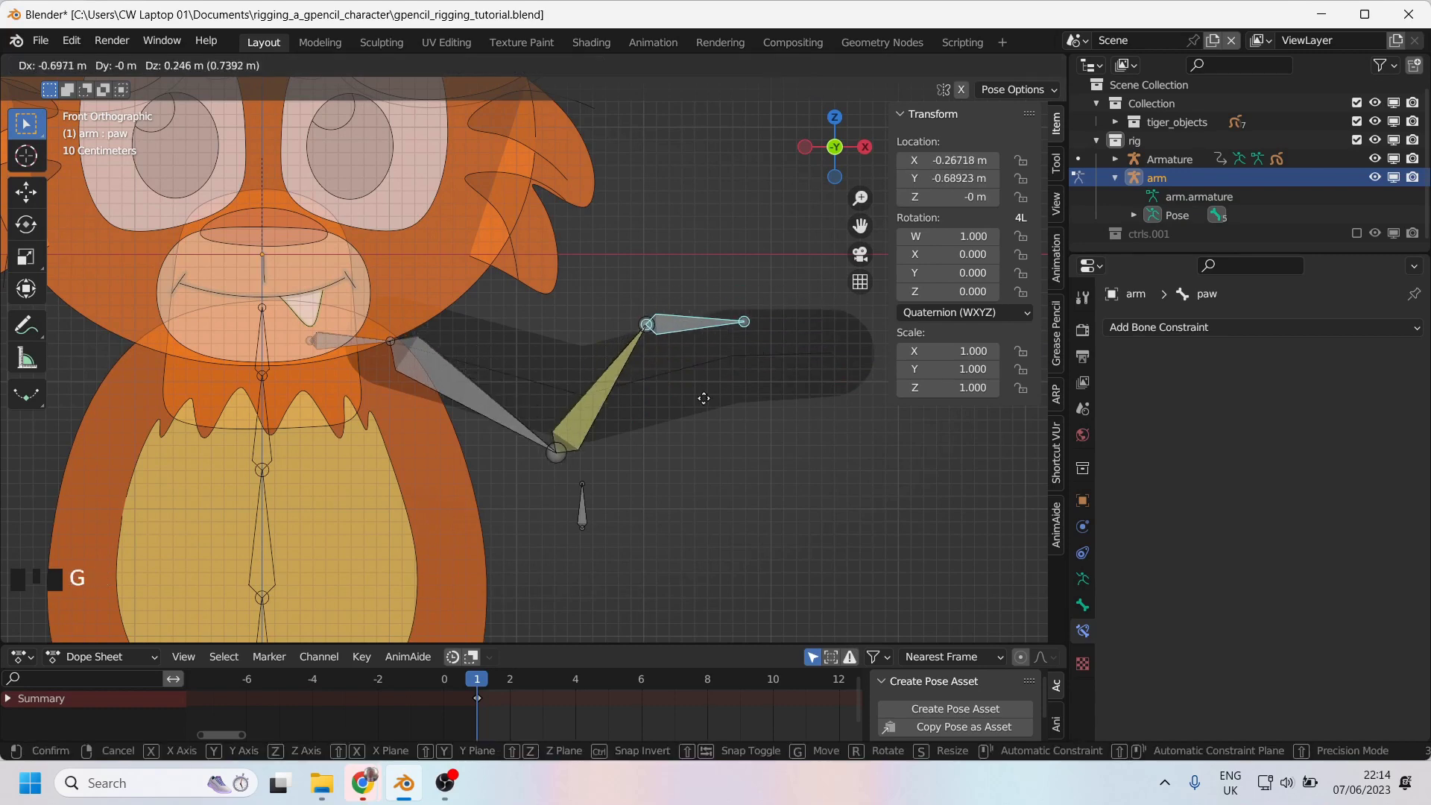
key(Escape)
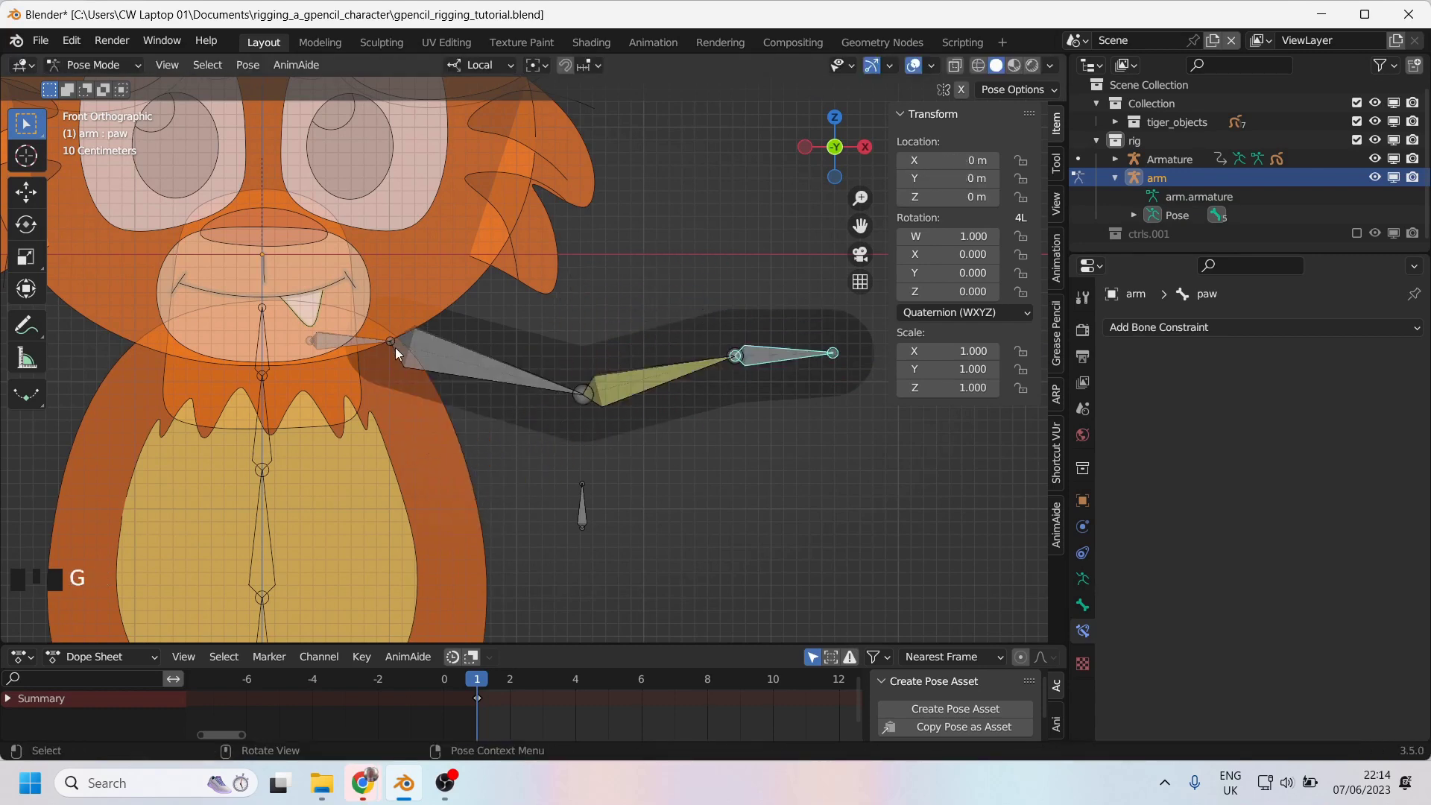
click(344, 334)
key(r)
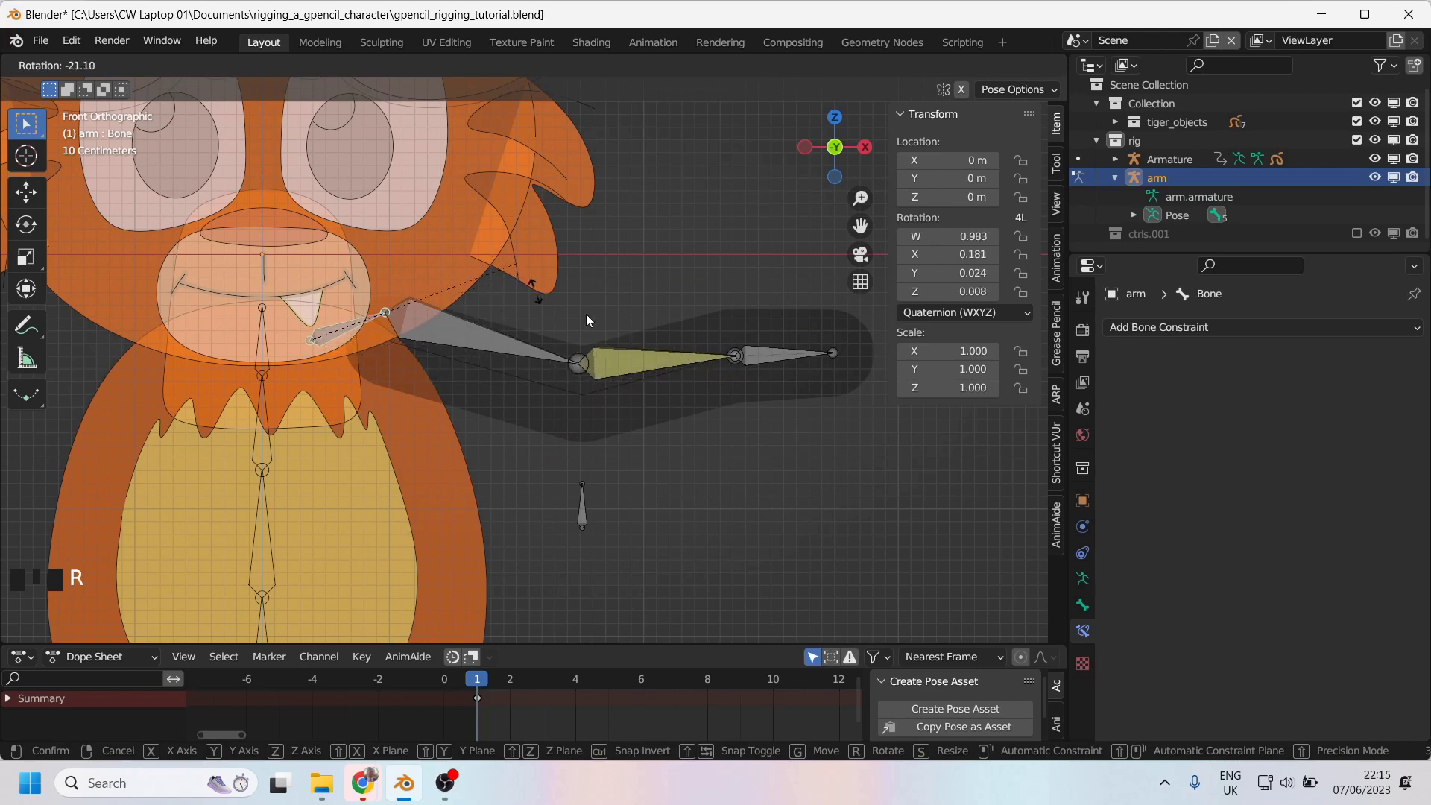
key(Escape)
click(788, 360)
key(r)
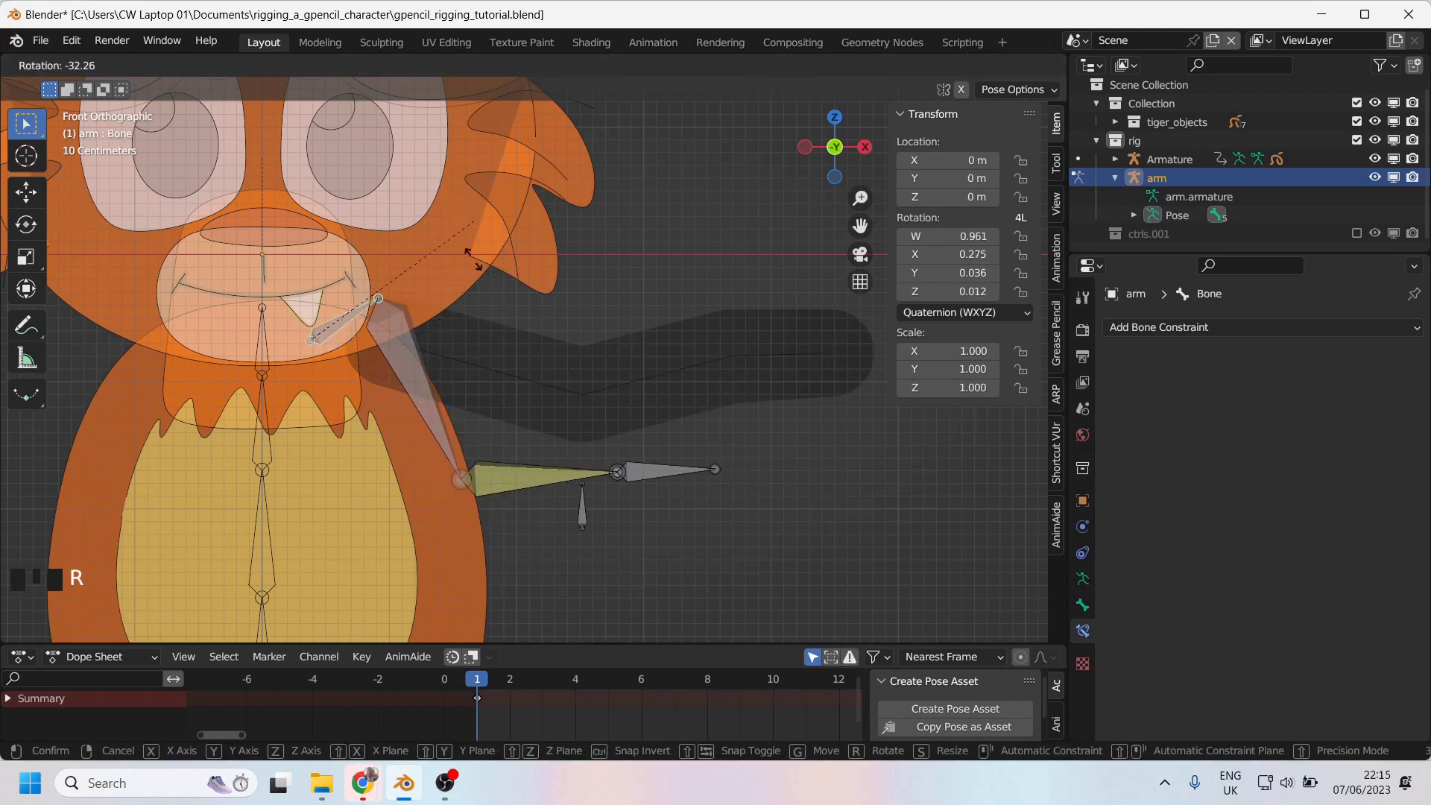
click(401, 380)
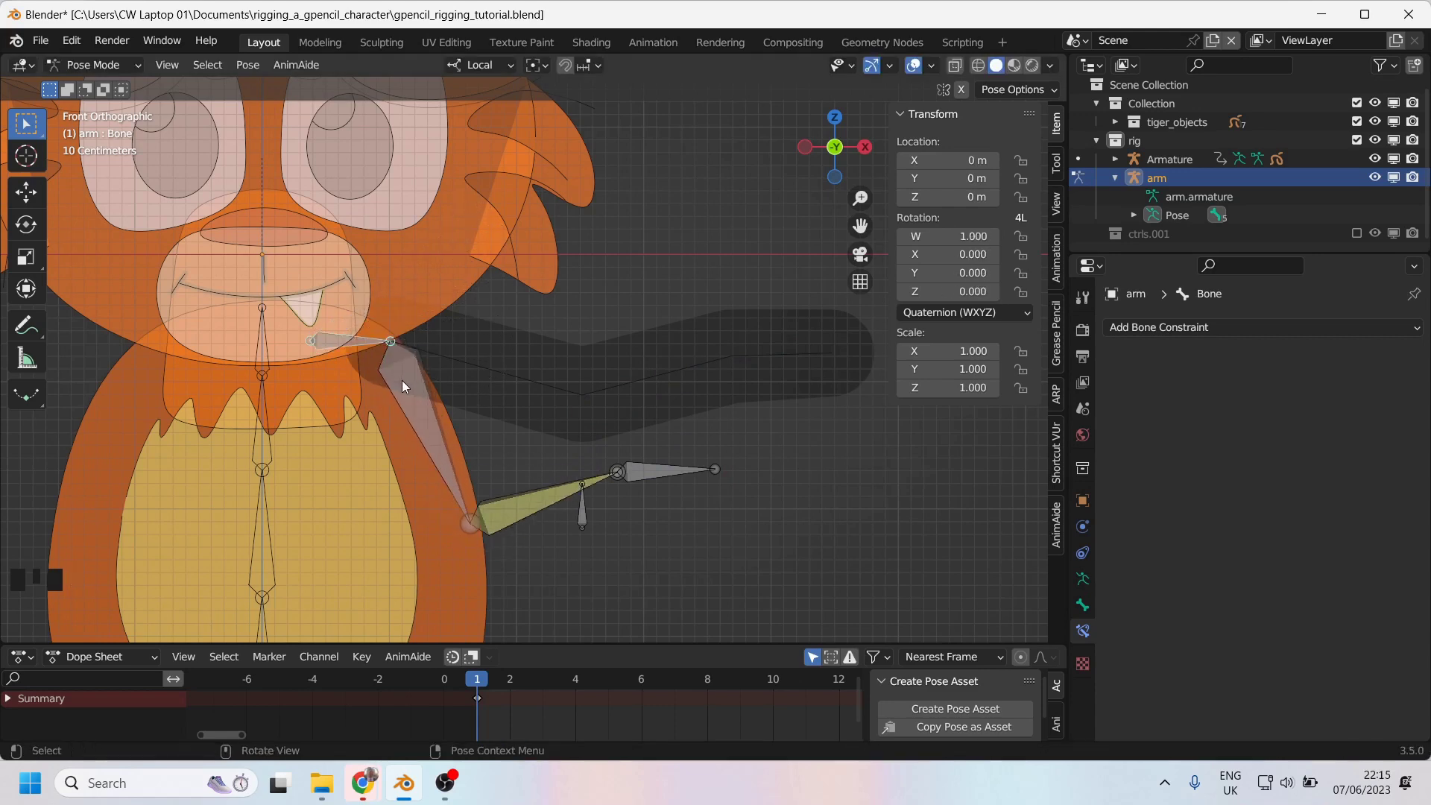
key(g)
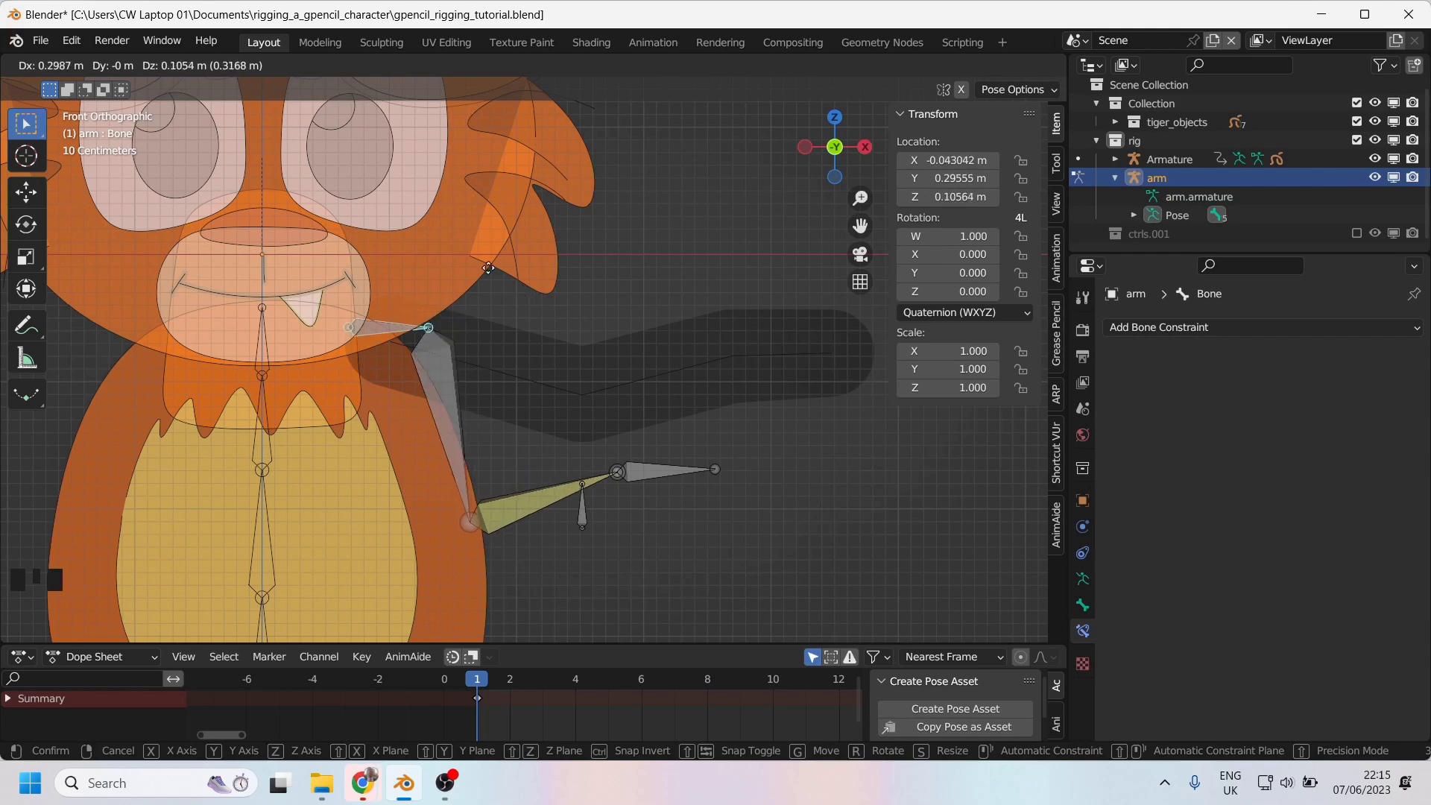
right_click(432, 395)
key(a)
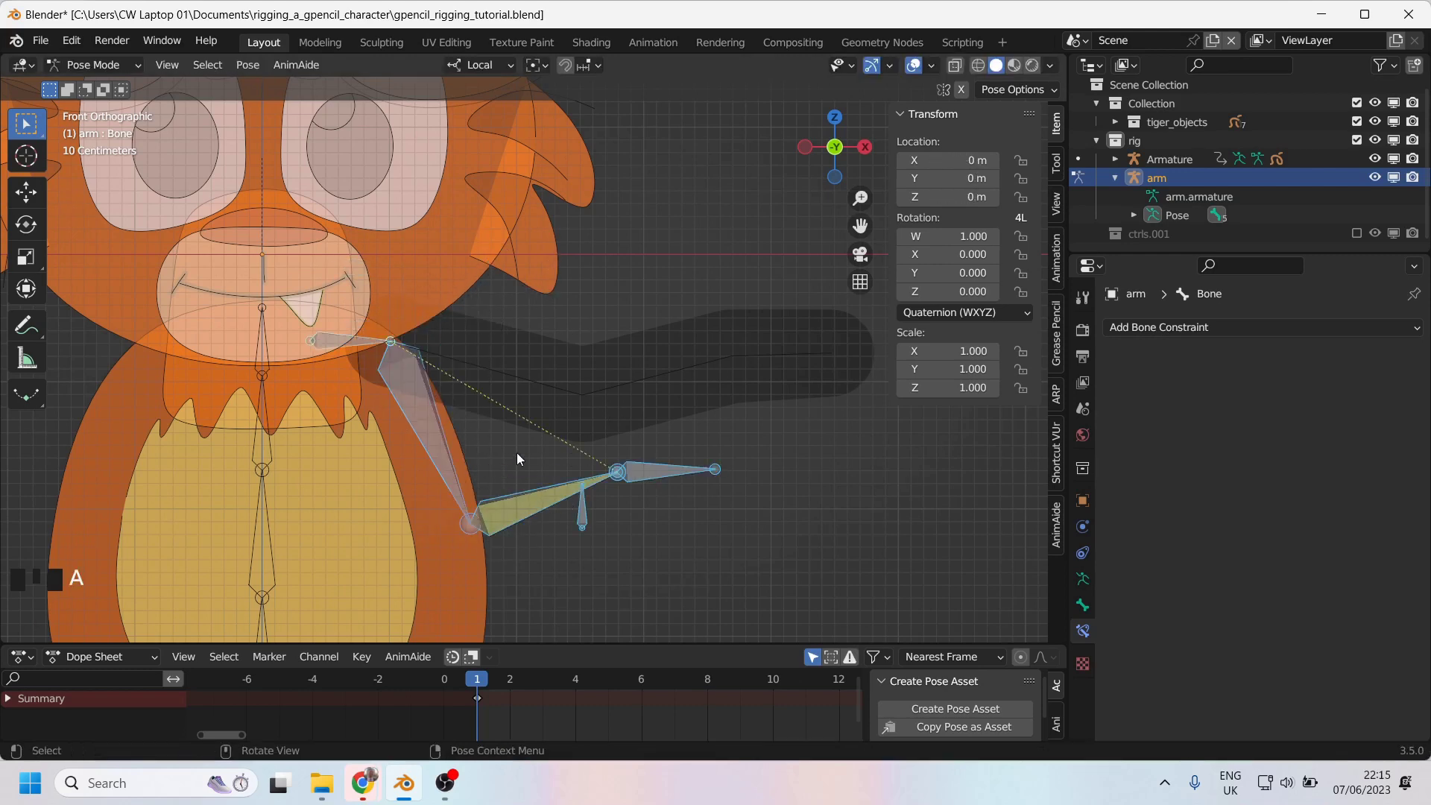
key(alt+g)
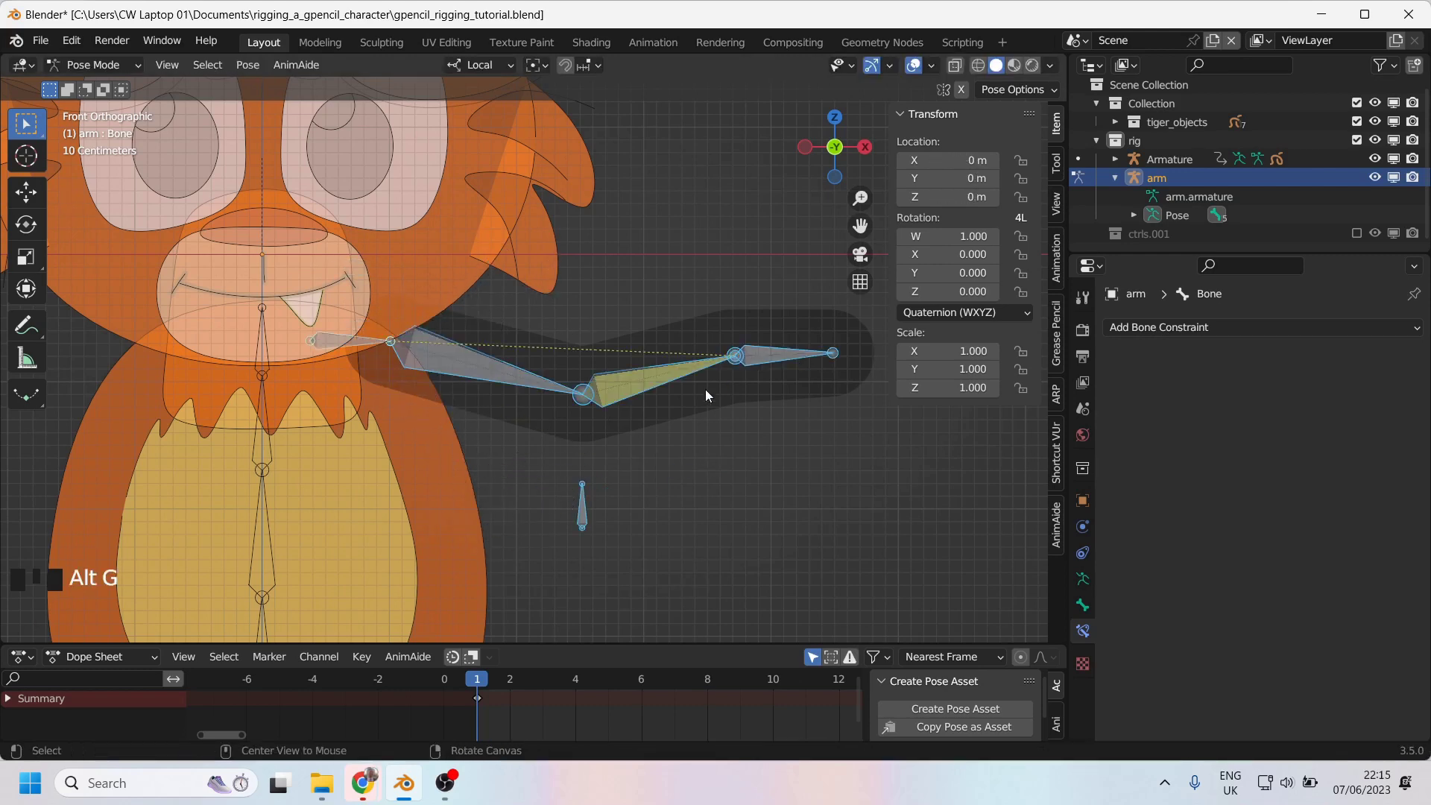
key(alt+r)
click(609, 381)
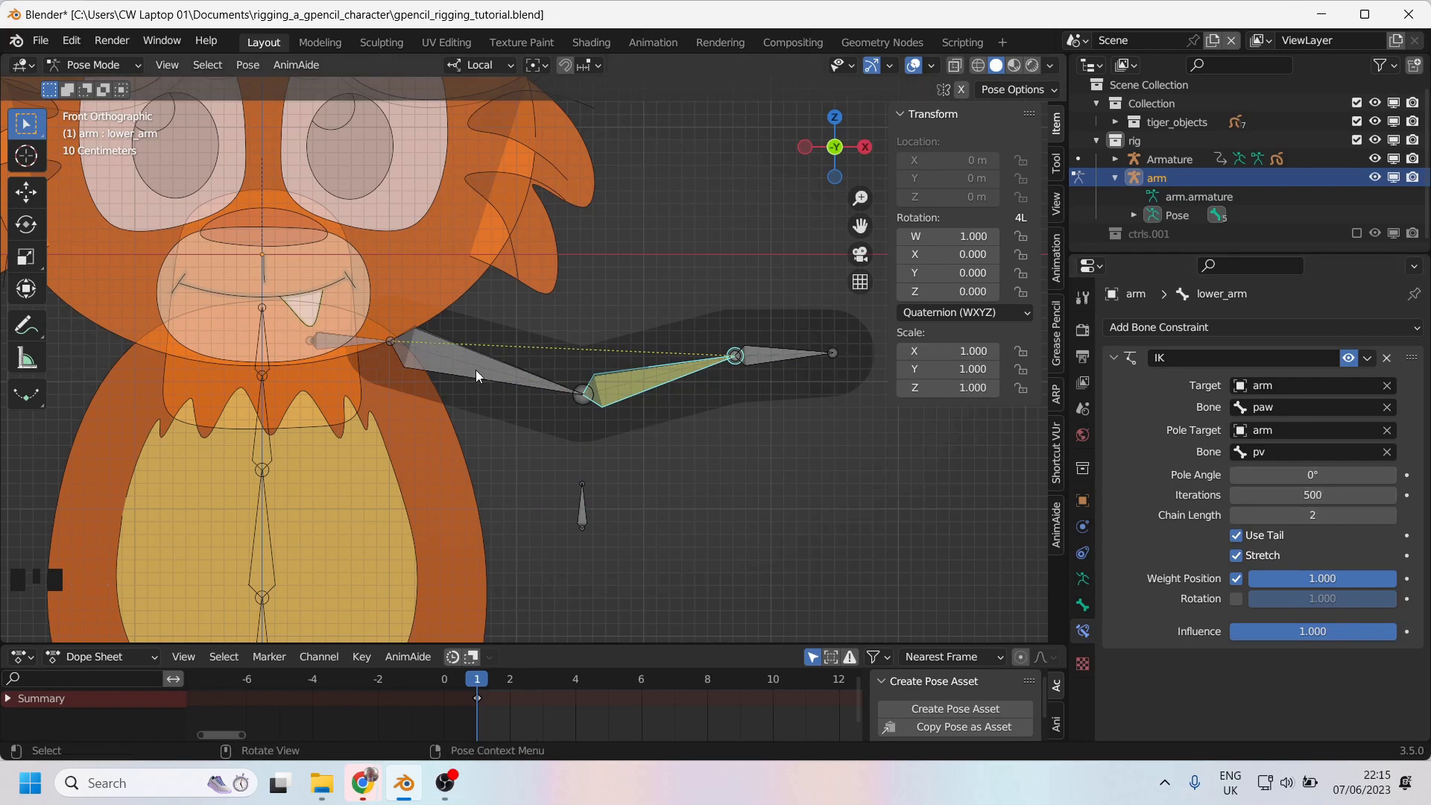
click(584, 512)
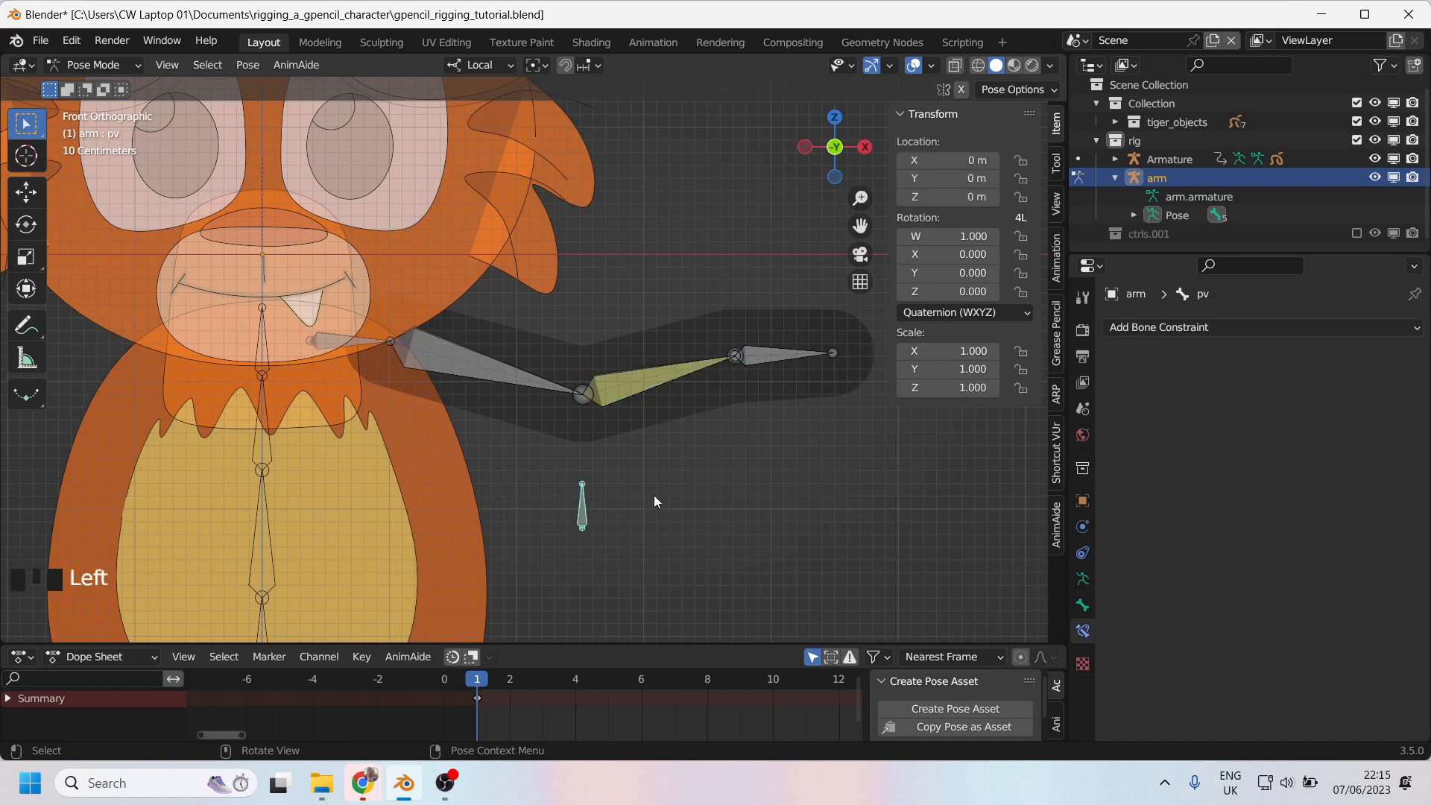
key(g)
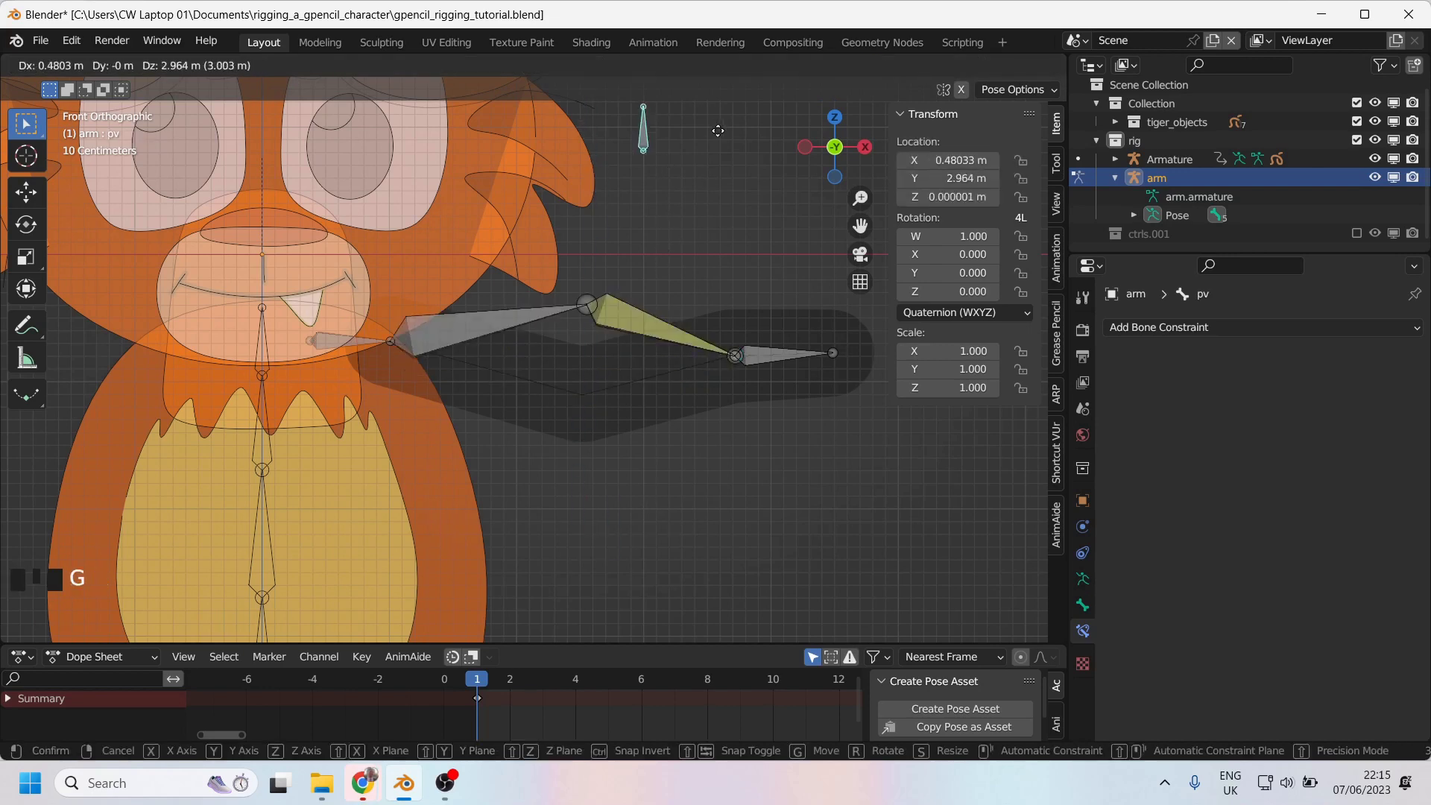
key(Escape)
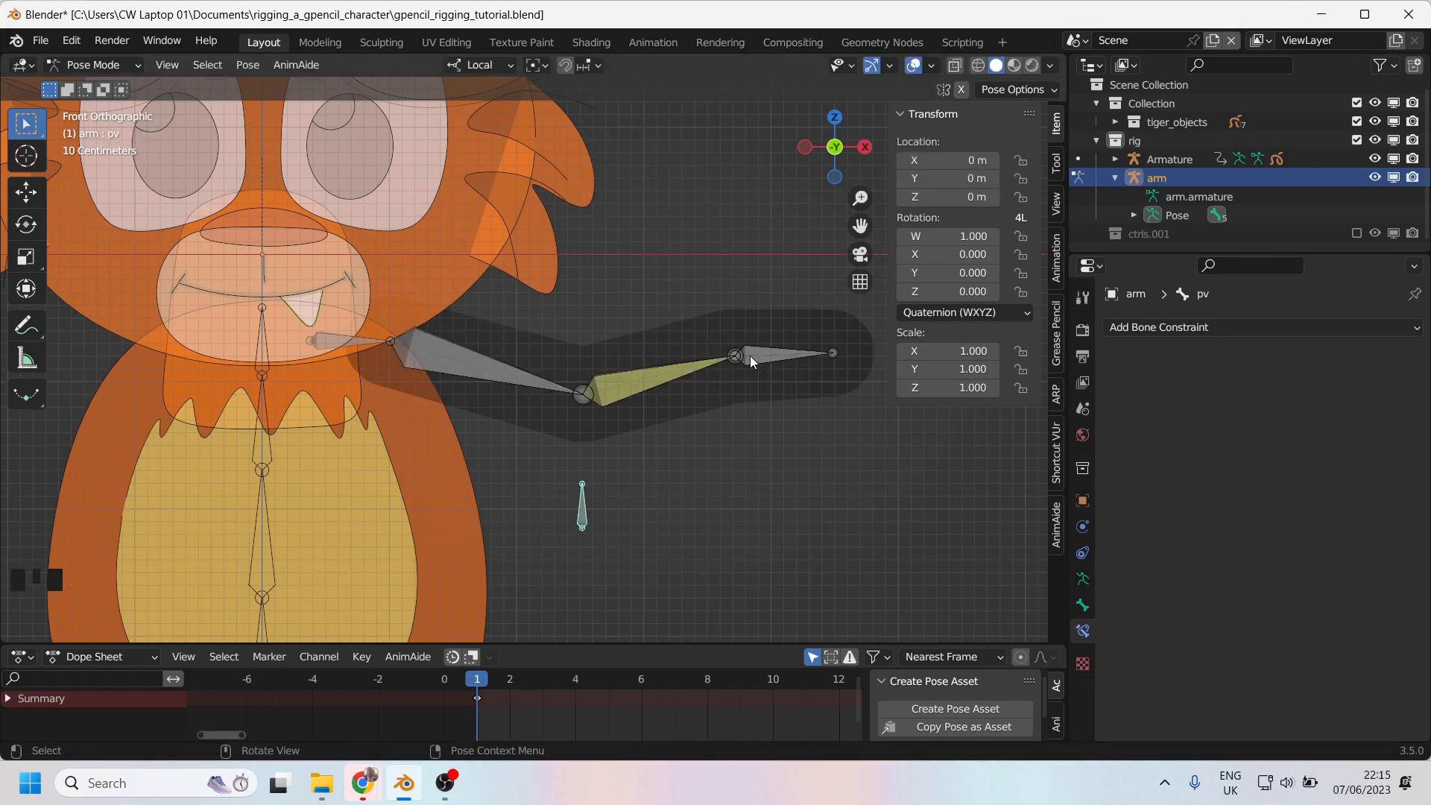